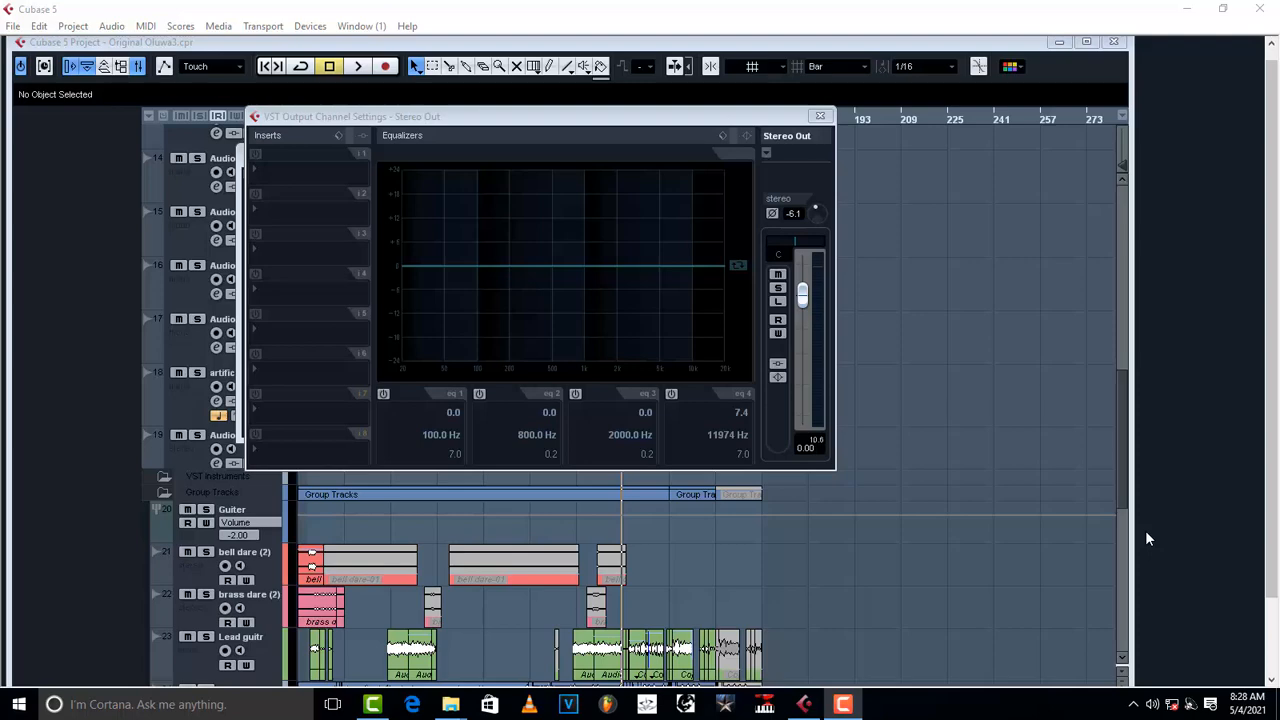
# - Play the project and open the Stereo Out channel settings from the mixer, ending with playback stopped
pyautogui.click(958, 428)
pyautogui.press('space')
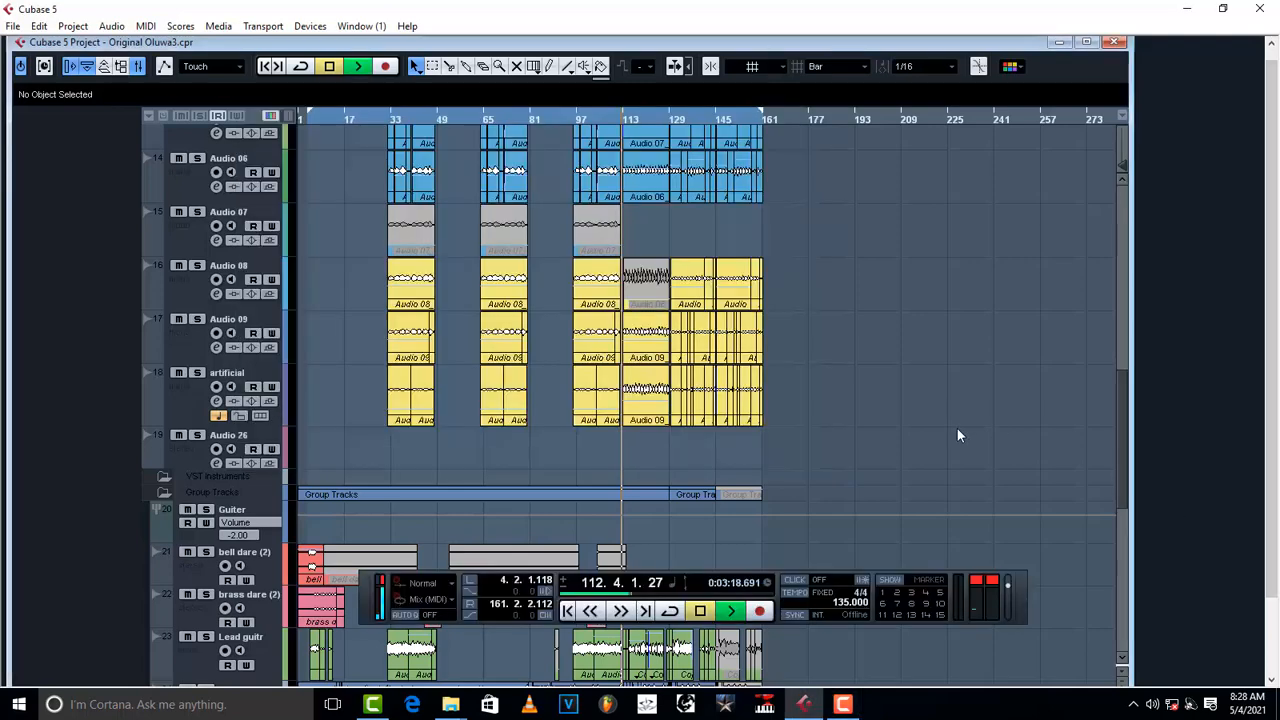
pyautogui.click(139, 67)
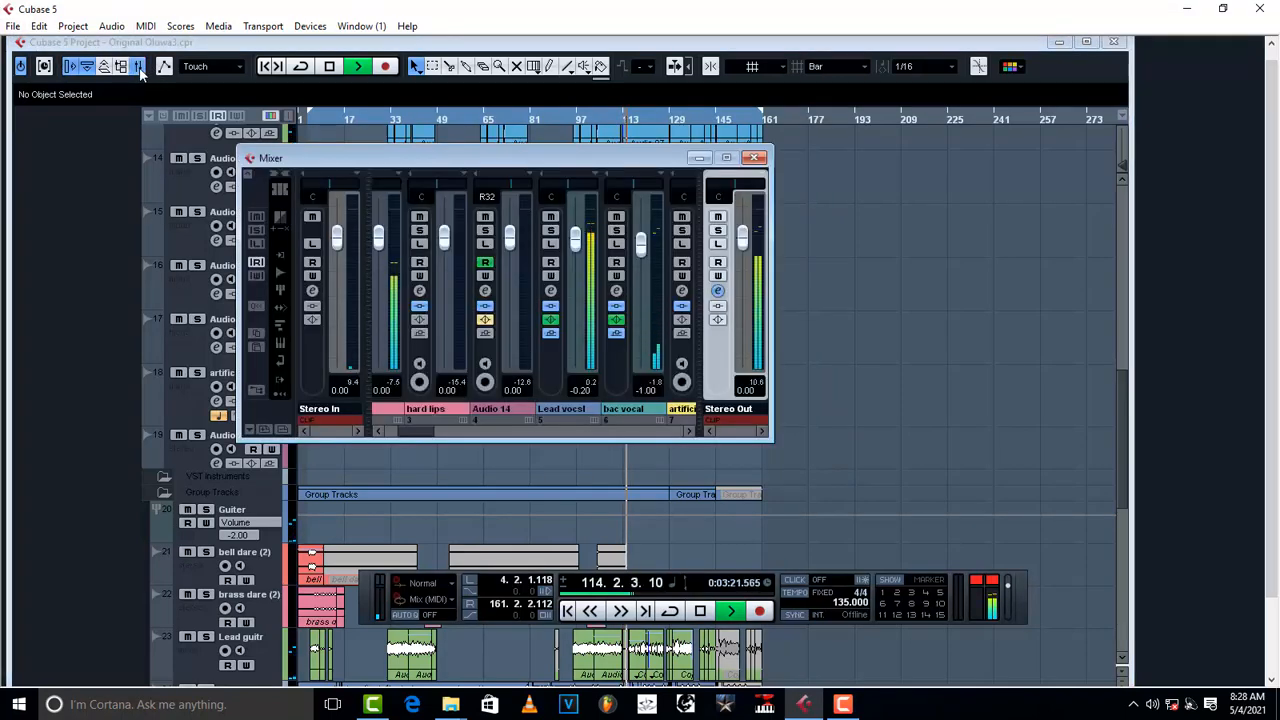
pyautogui.click(717, 291)
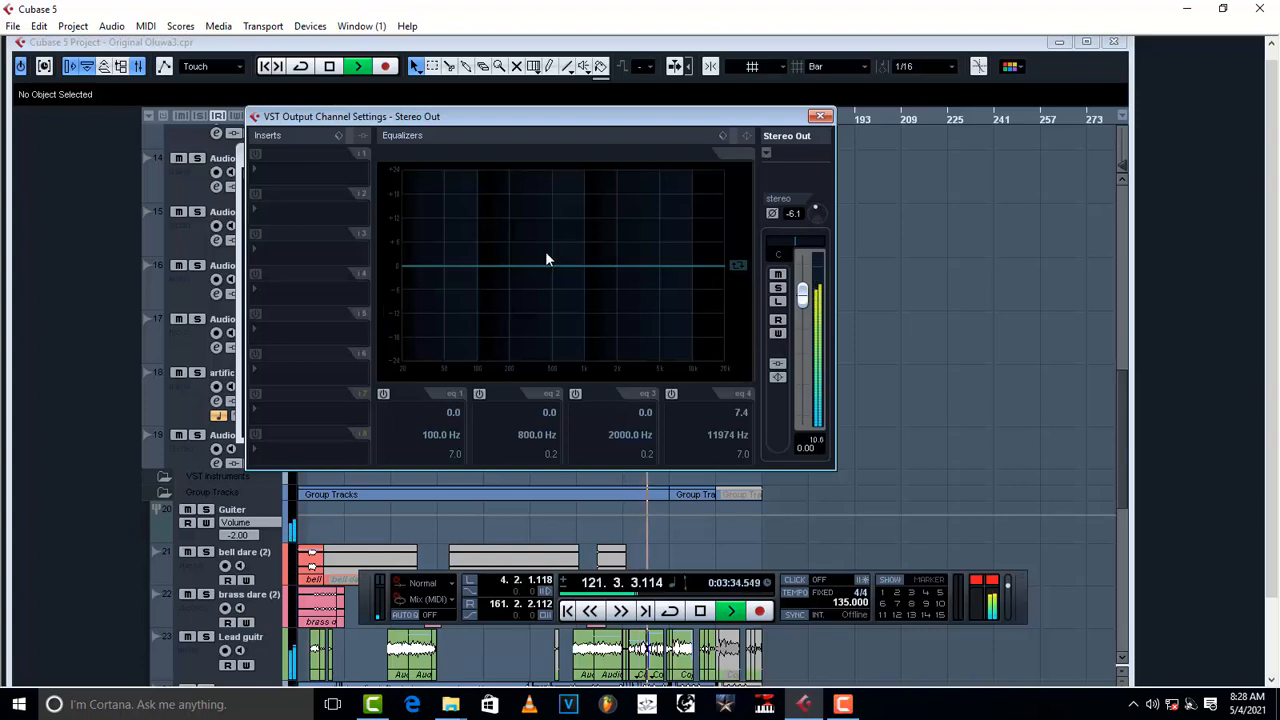
pyautogui.press('space')
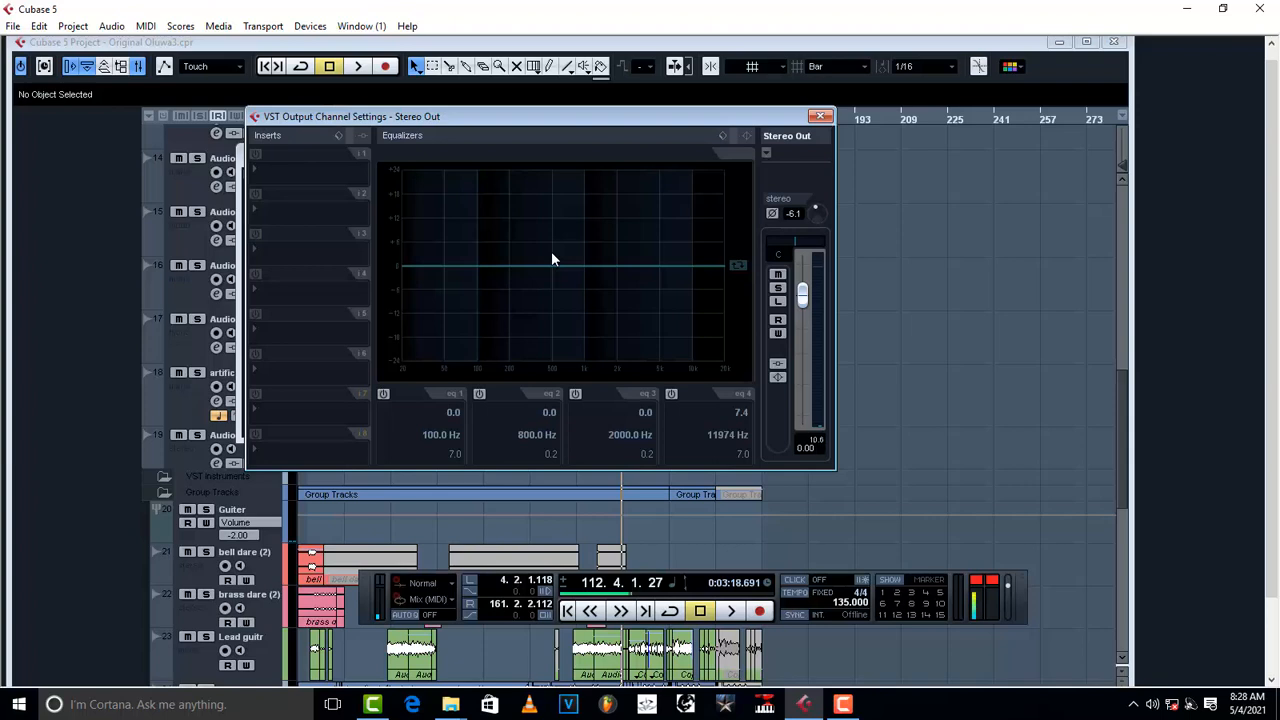
pyautogui.click(269, 171)
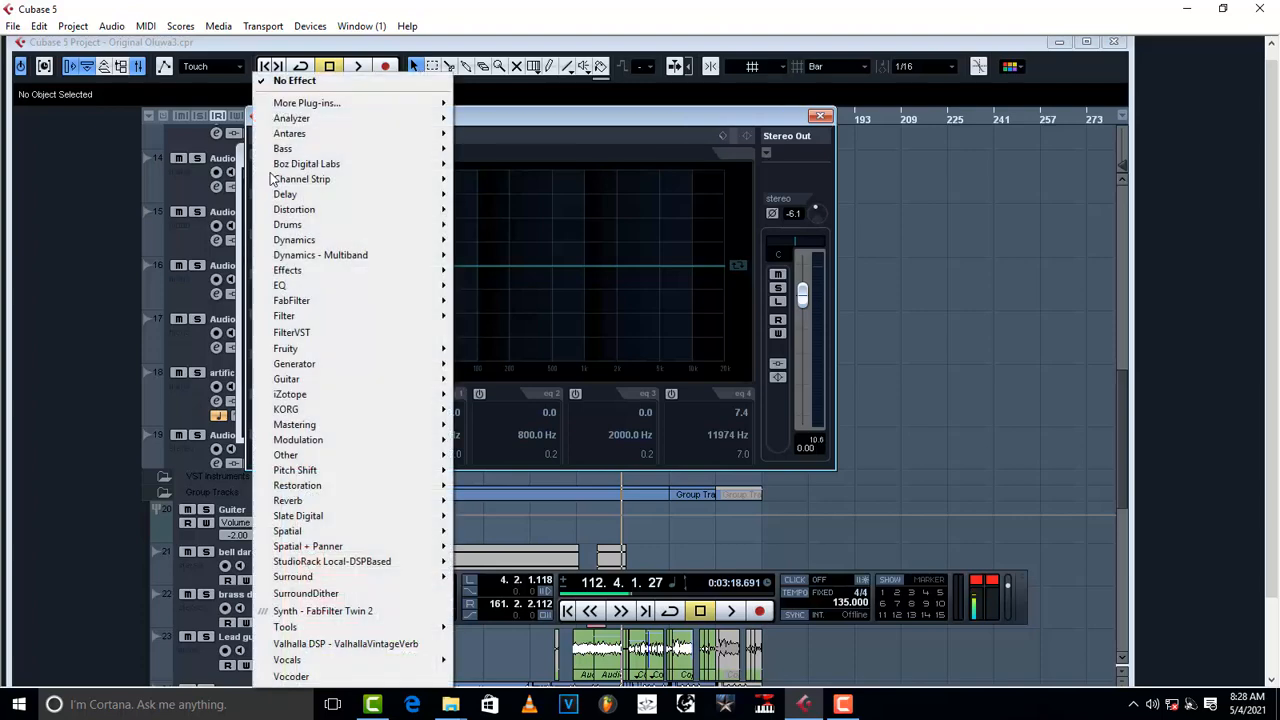
pyautogui.moveTo(332, 187)
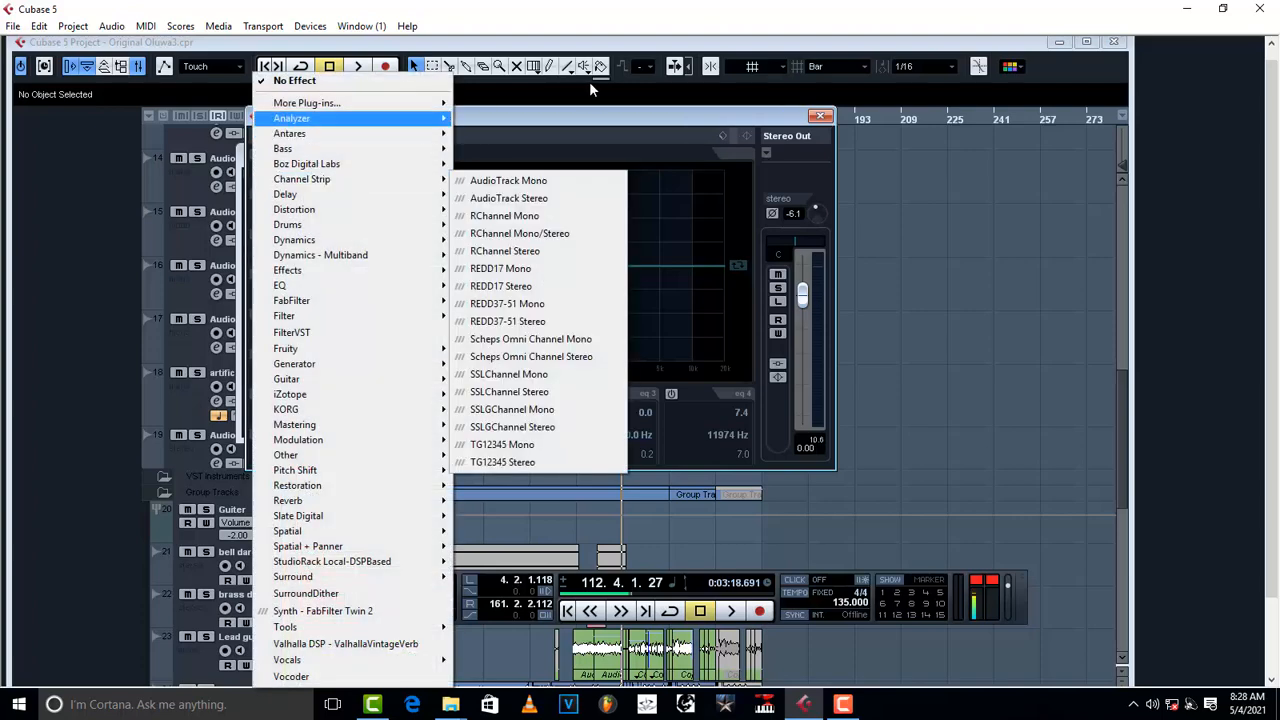
pyautogui.click(549, 114)
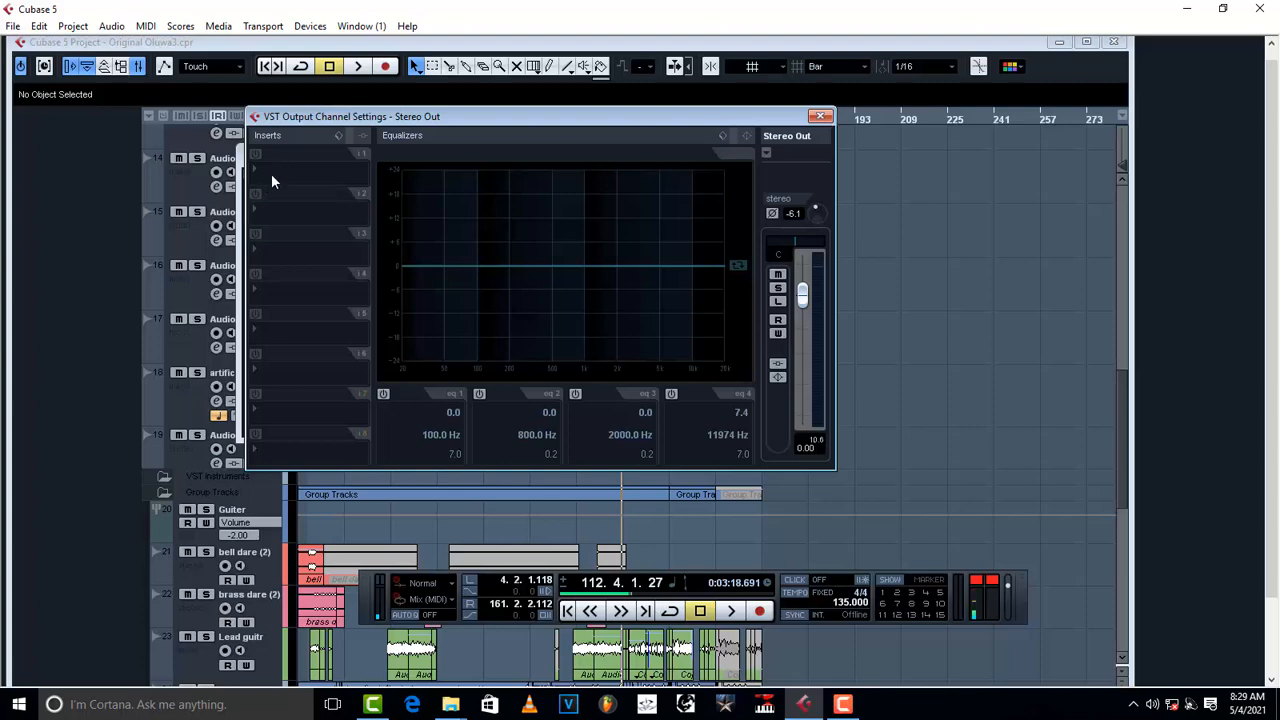
pyautogui.click(271, 173)
pyautogui.click(562, 125)
# - Load the Maximizer dynamics plug-in into the first insert slot of Stereo Out and close its window
pyautogui.click(265, 176)
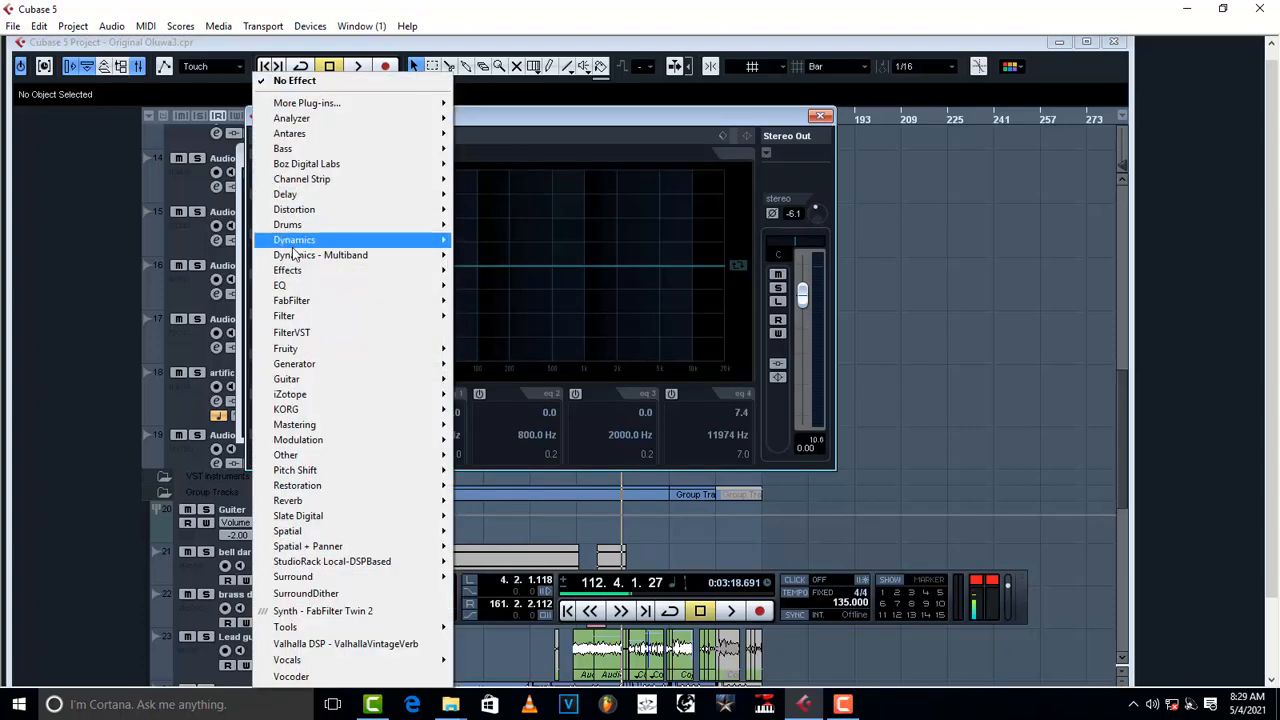
pyautogui.moveTo(289, 241)
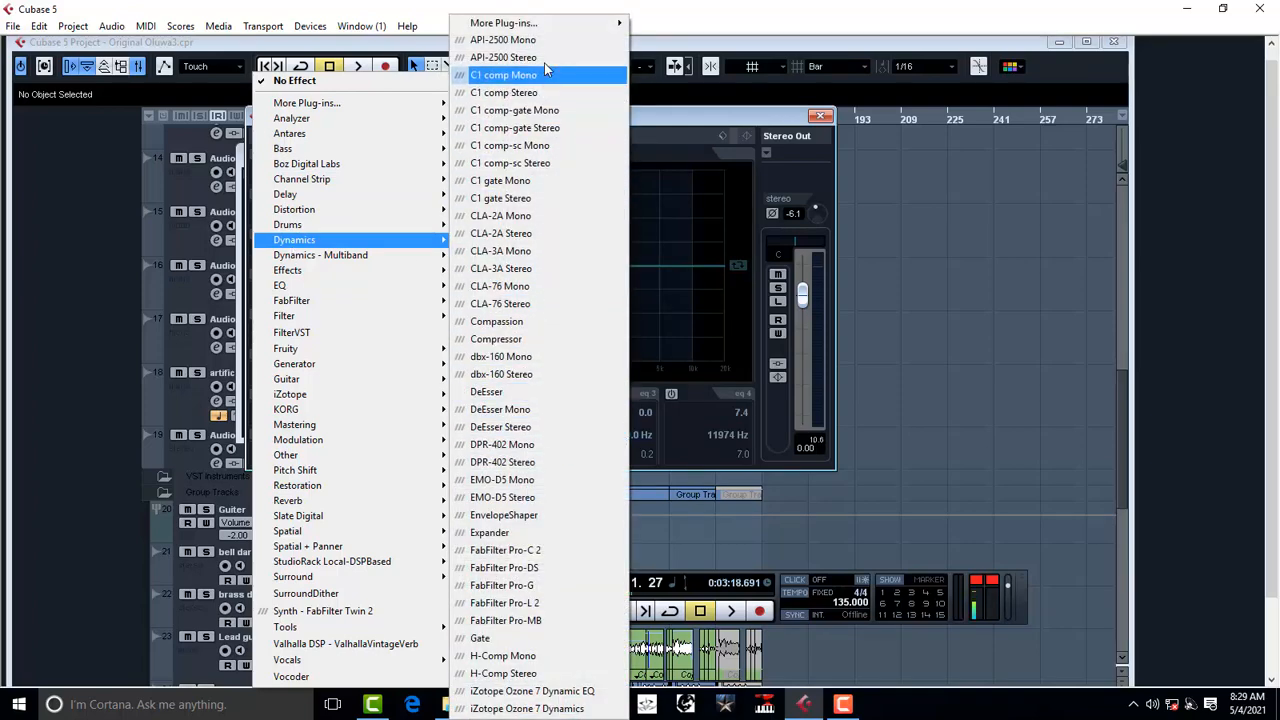
pyautogui.moveTo(566, 24)
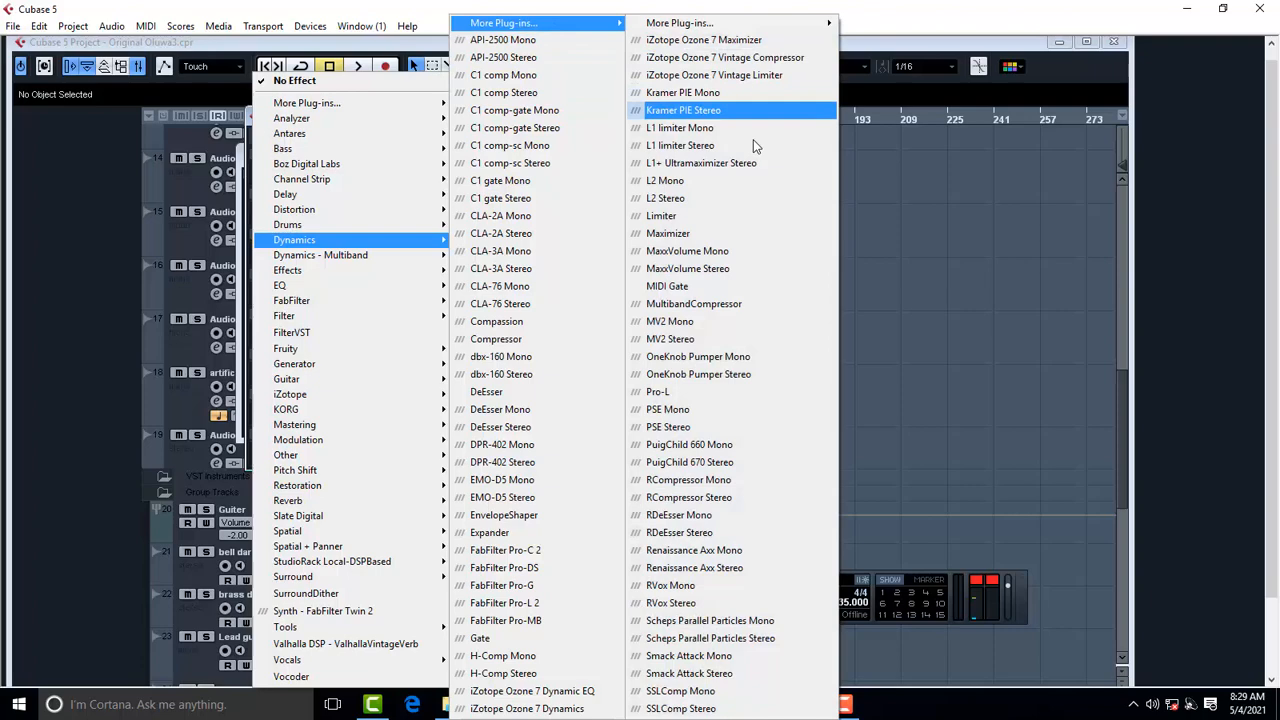
pyautogui.click(768, 235)
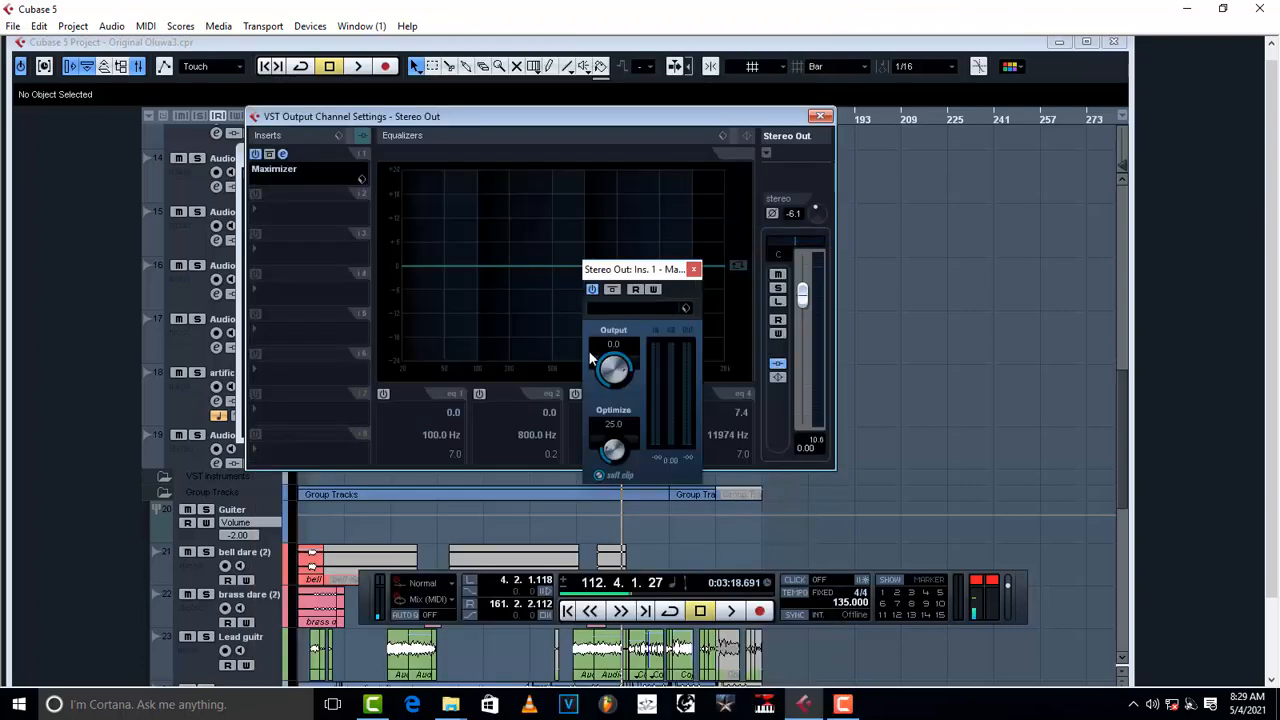
pyautogui.click(694, 270)
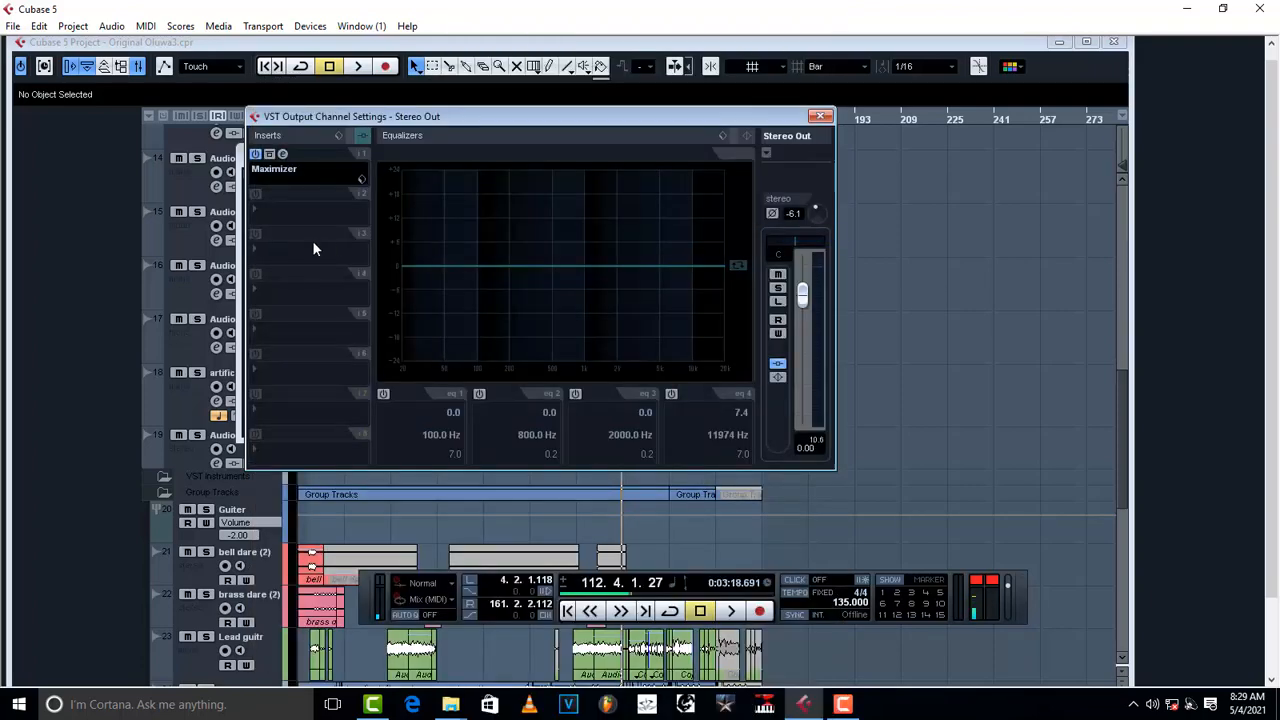
# - Load the StudioEQ plug-in into the second insert slot of Stereo Out and close its window
pyautogui.click(267, 211)
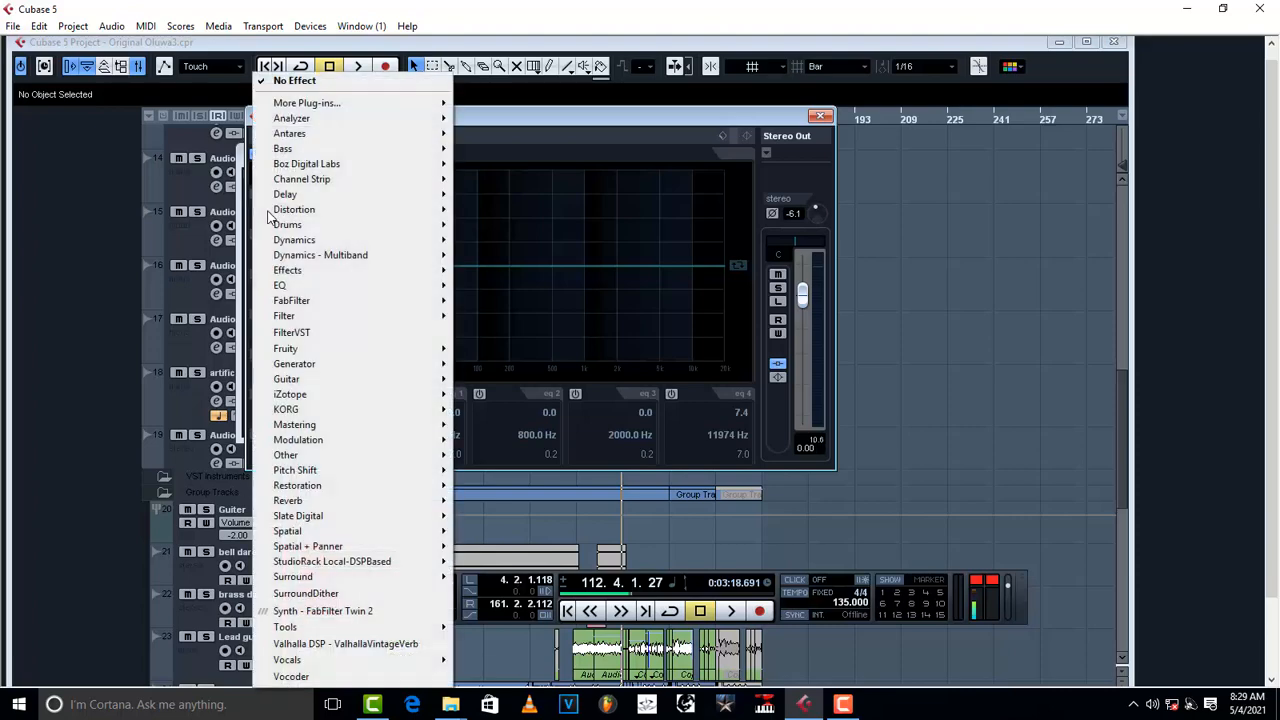
pyautogui.moveTo(336, 288)
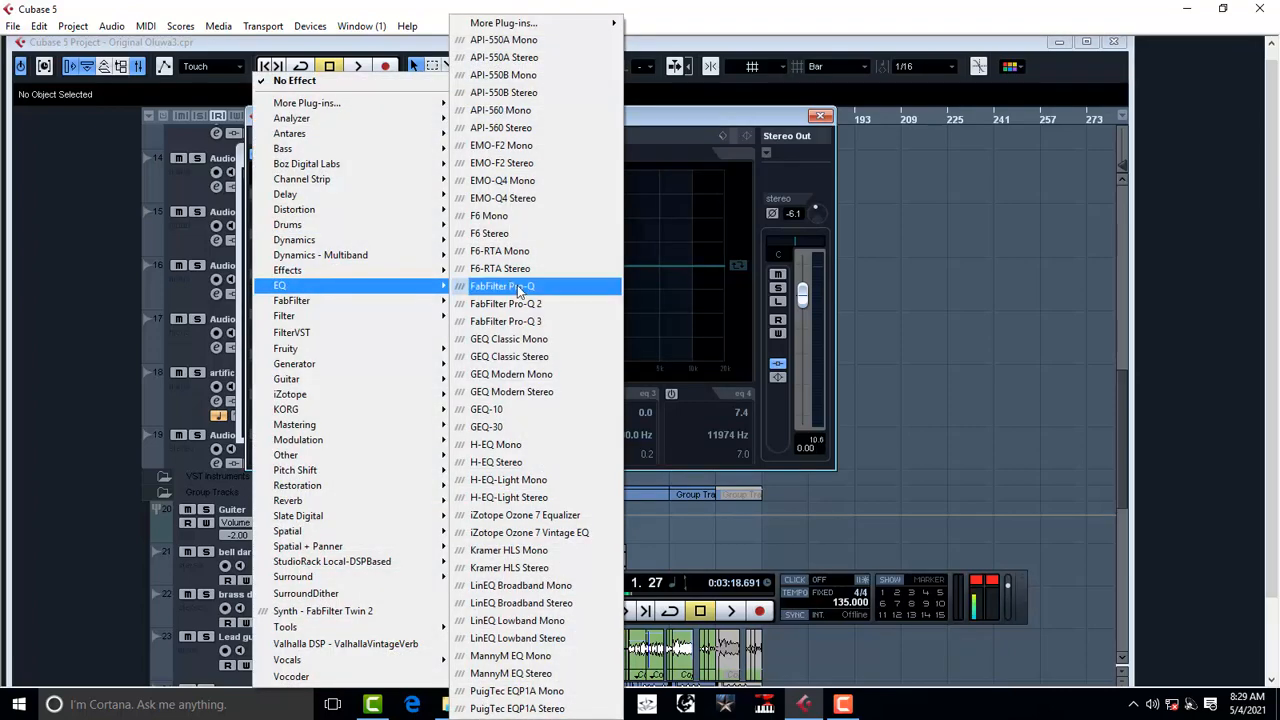
pyautogui.moveTo(560, 22)
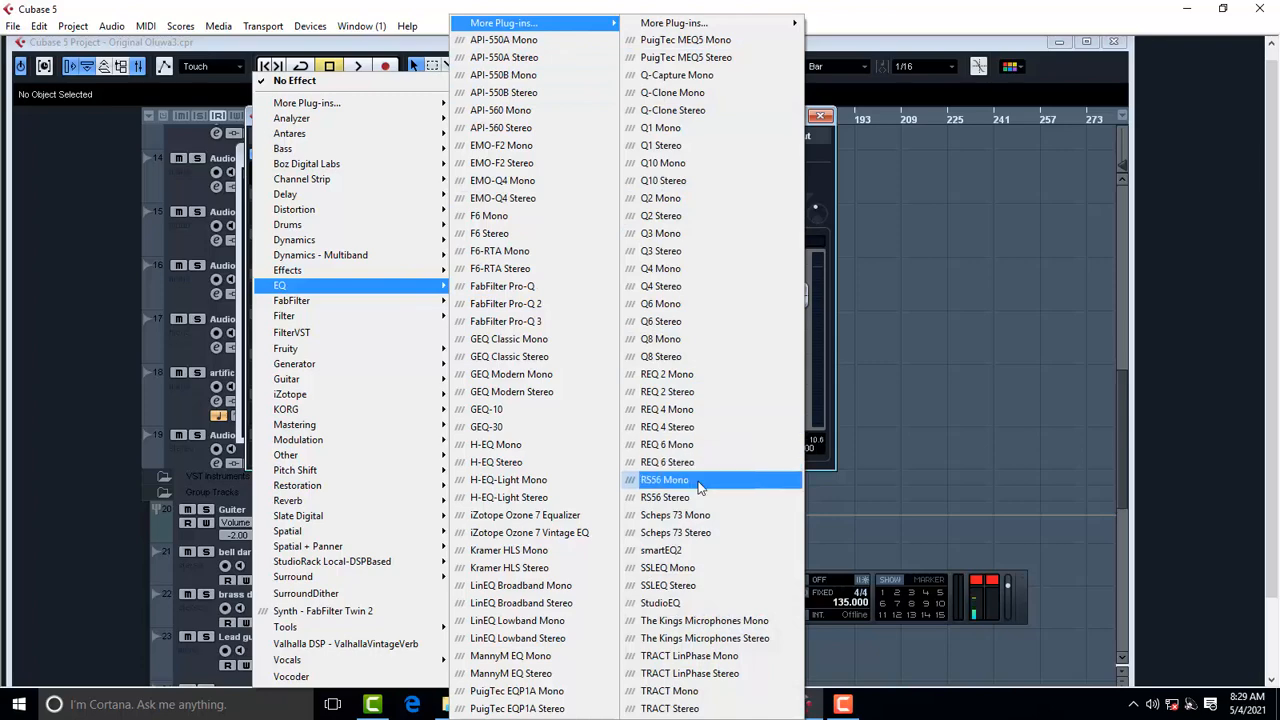
pyautogui.click(690, 602)
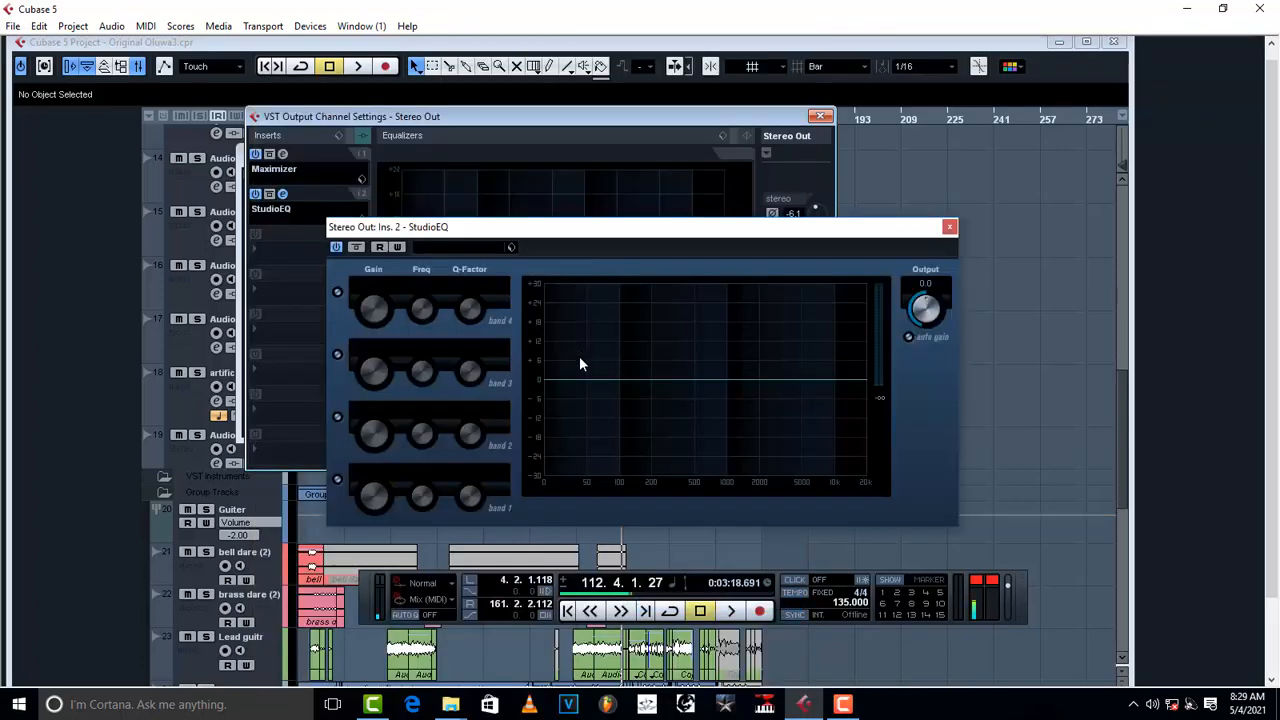
pyautogui.click(949, 227)
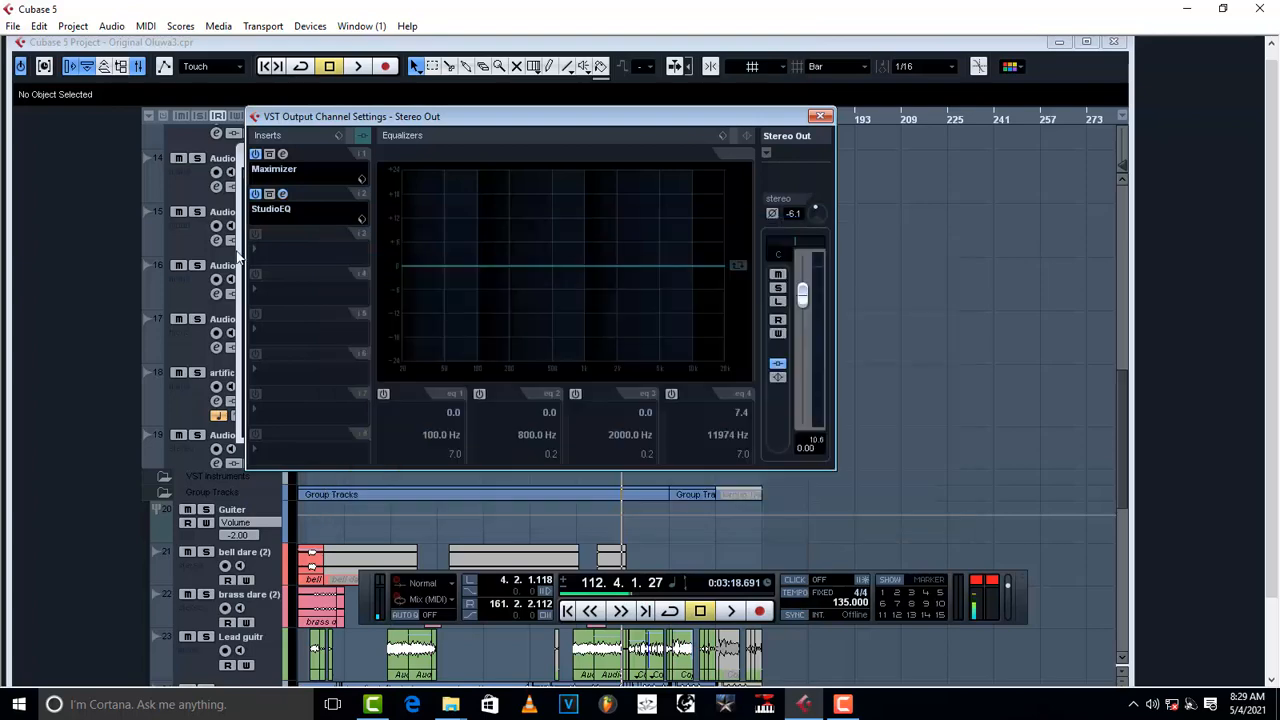
# - Load the StereoEnhancer spatial plug-in into the third insert slot of Stereo Out and close its window
pyautogui.click(272, 250)
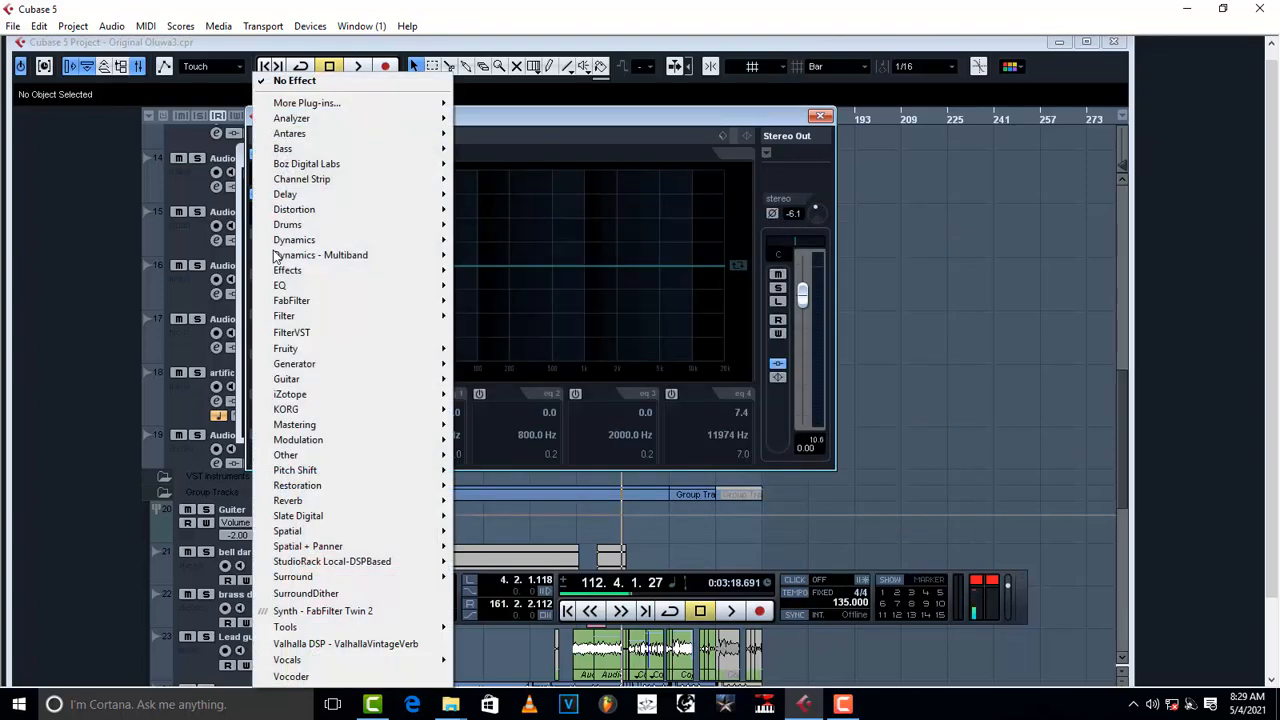
pyautogui.click(547, 117)
pyautogui.click(265, 256)
pyautogui.moveTo(393, 507)
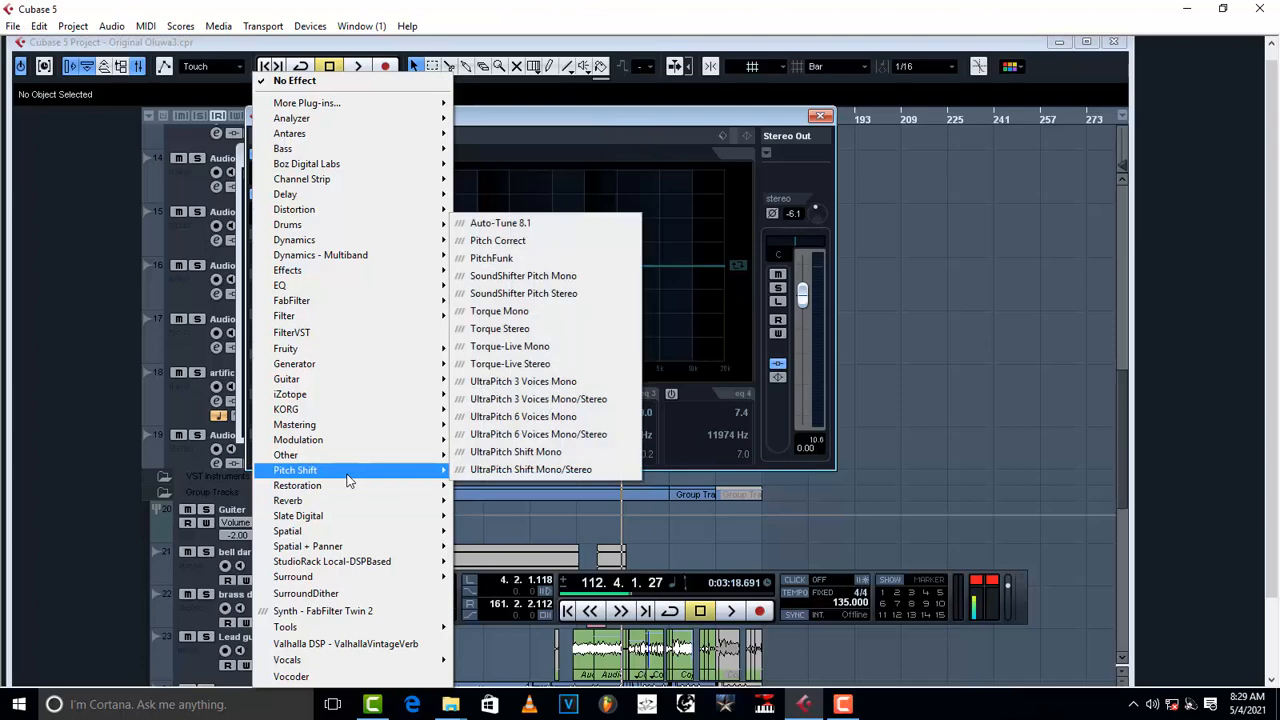
pyautogui.moveTo(326, 540)
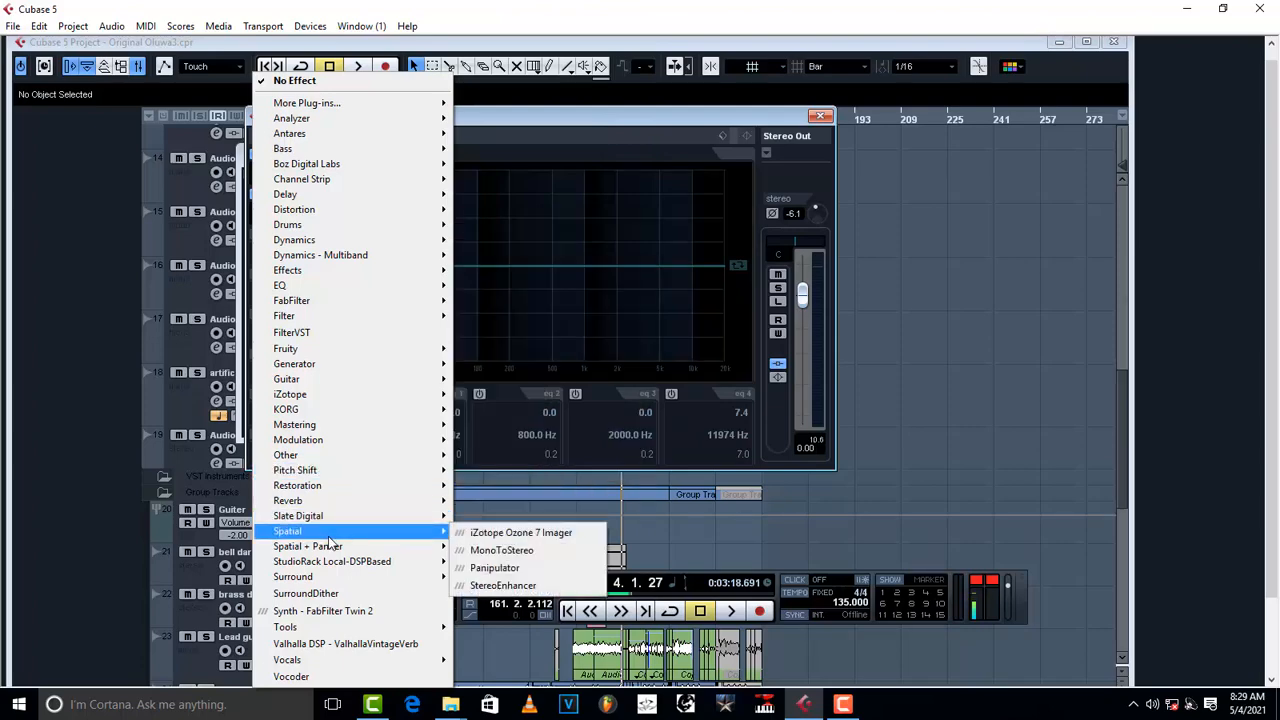
pyautogui.click(528, 590)
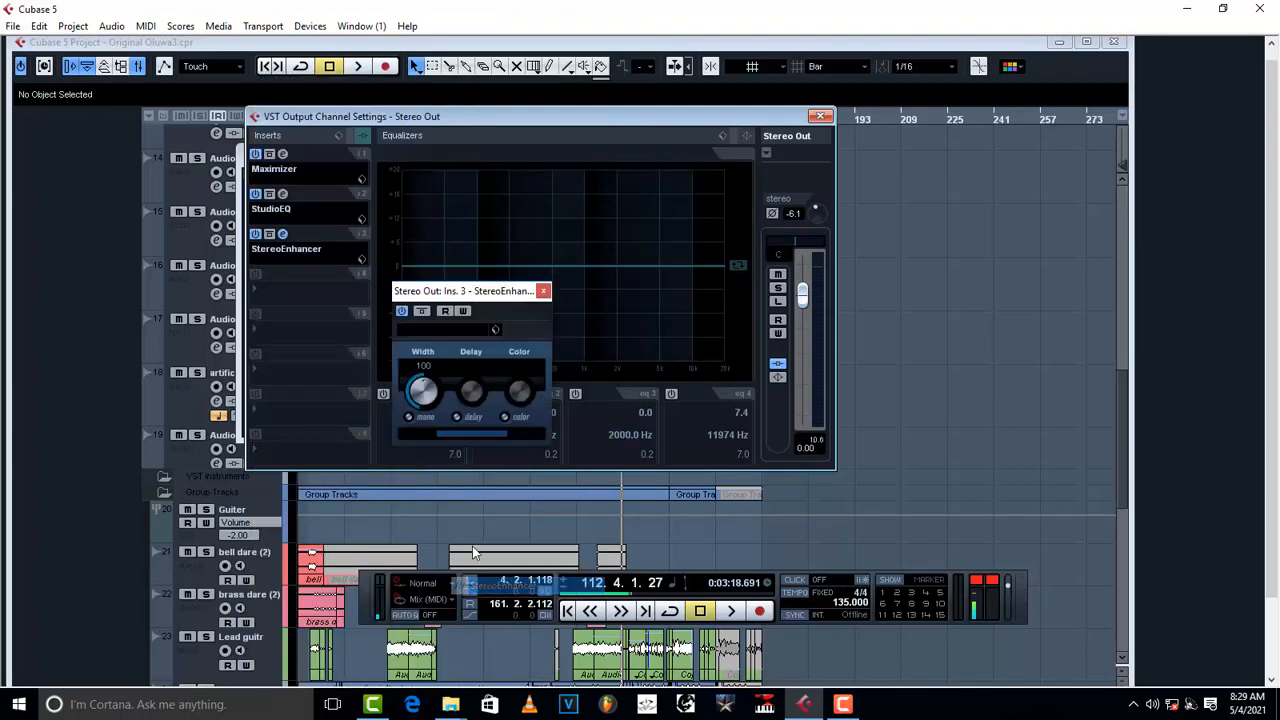
pyautogui.click(543, 291)
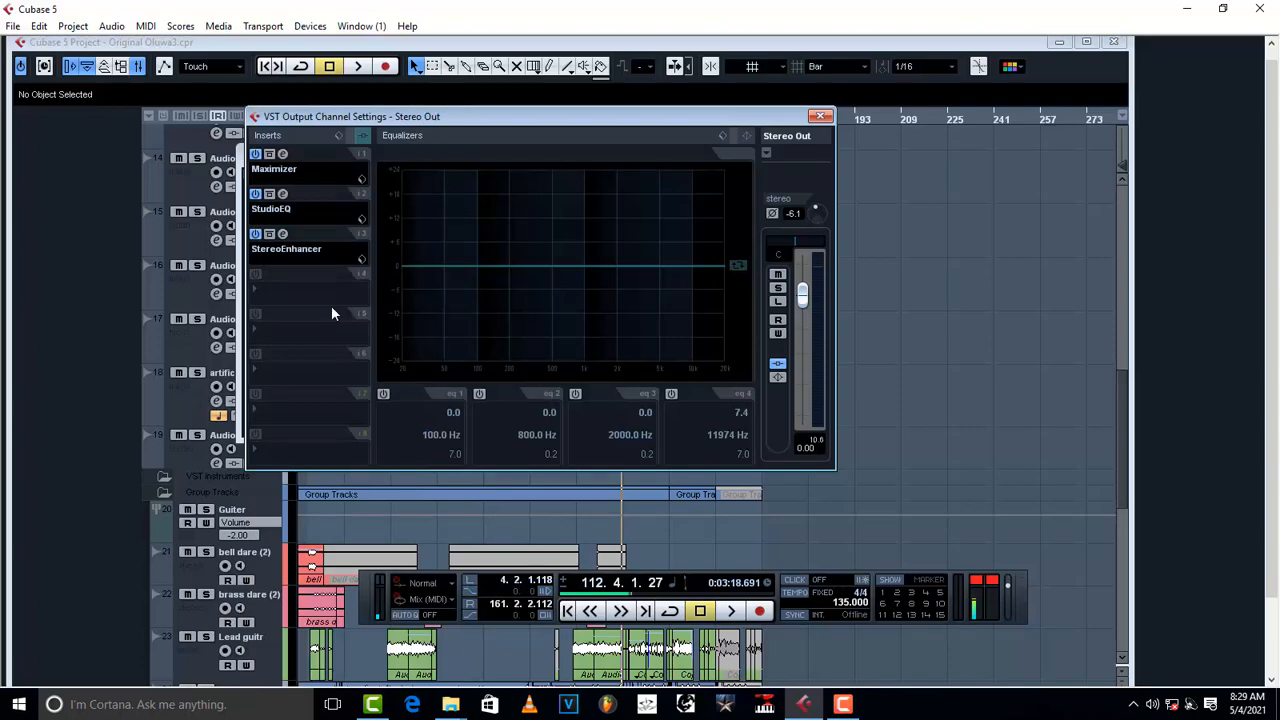
# - Load the Limiter dynamics plug-in into the fourth insert slot of Stereo Out, leaving its window closed
pyautogui.click(268, 293)
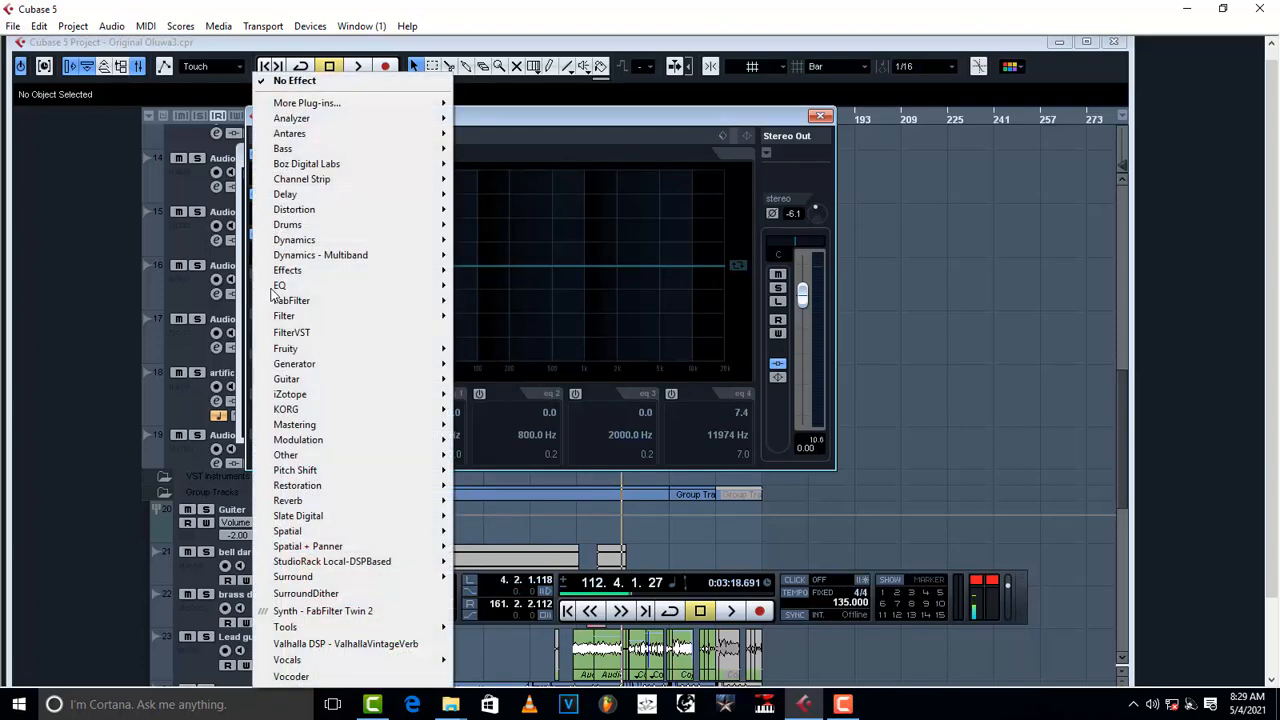
pyautogui.moveTo(335, 237)
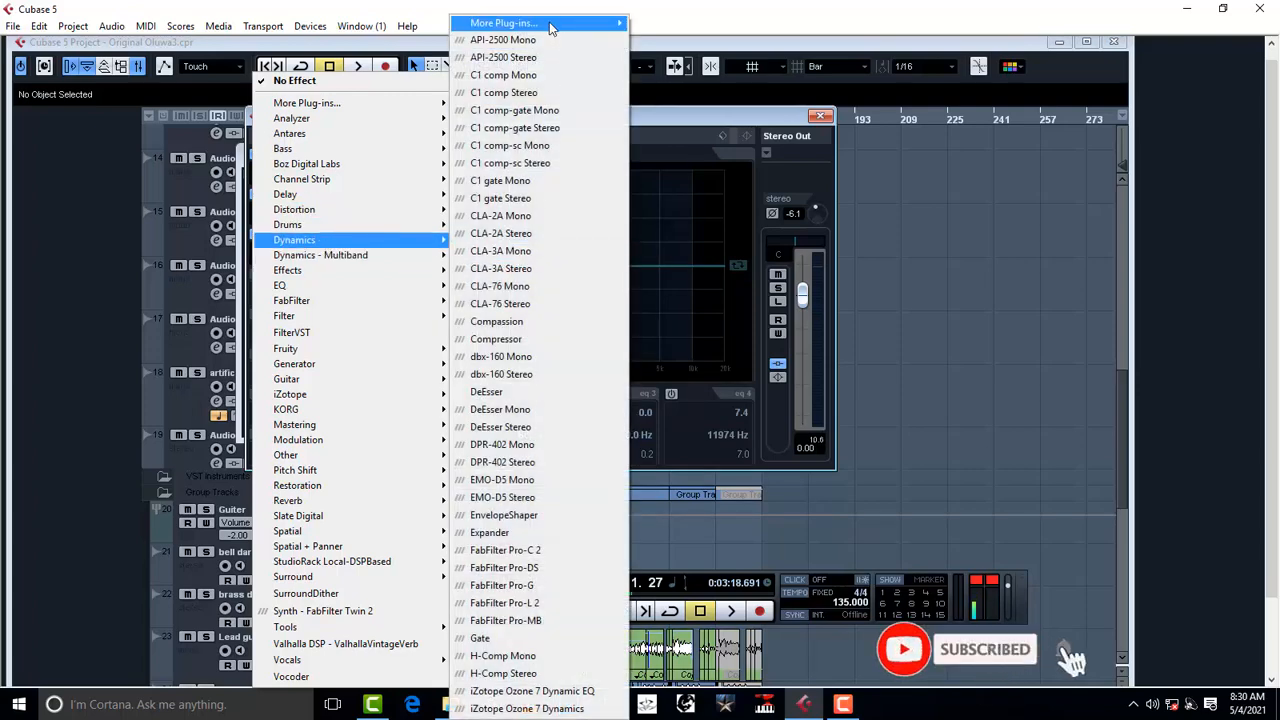
pyautogui.moveTo(549, 28)
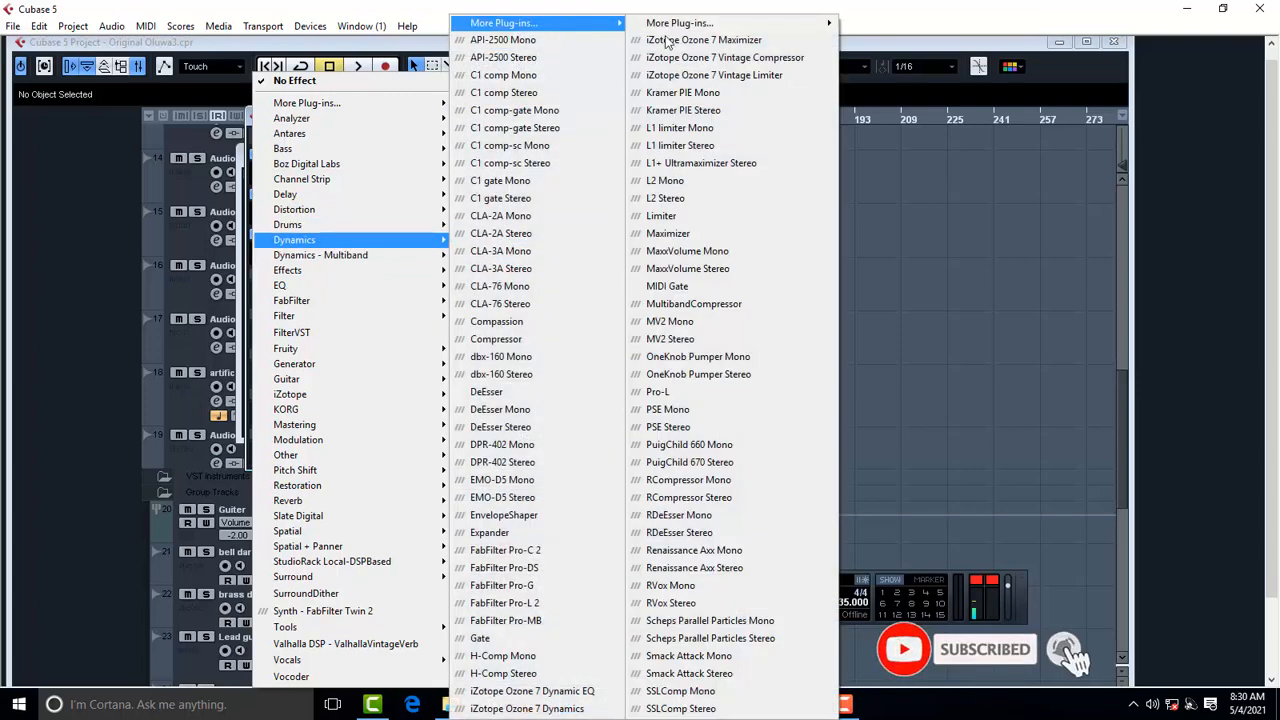
pyautogui.click(704, 222)
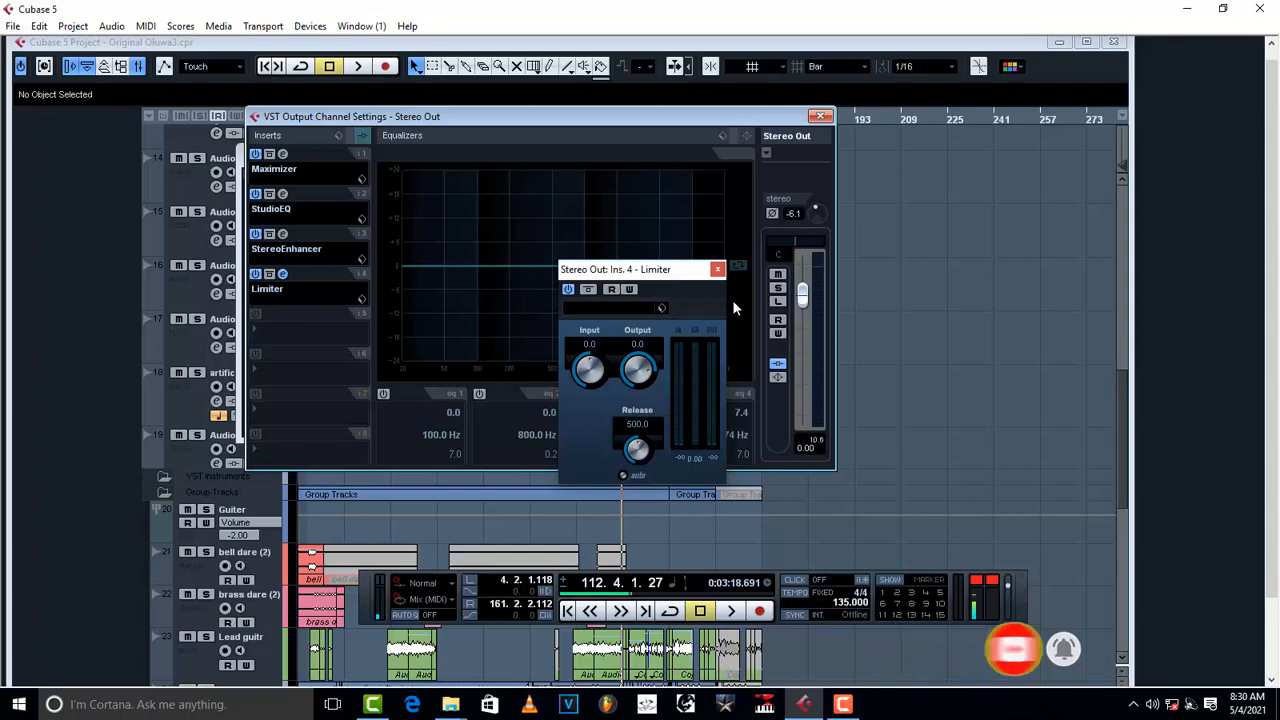
pyautogui.click(717, 269)
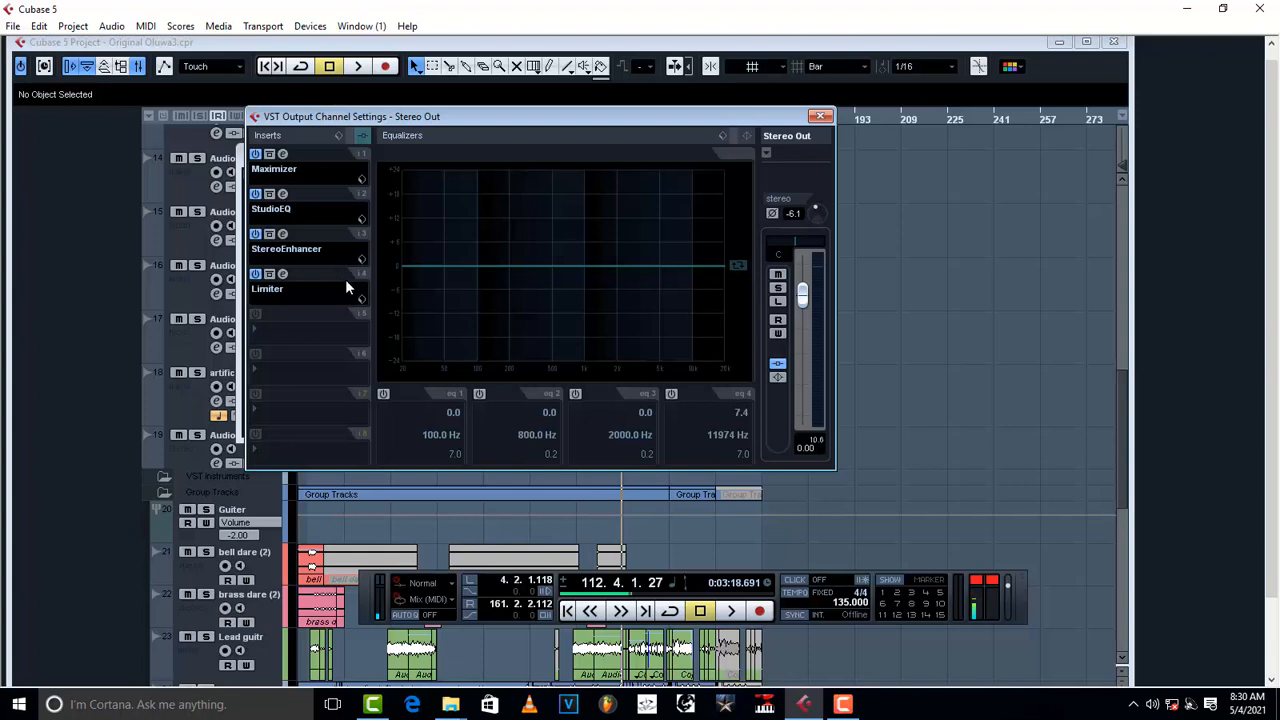
pyautogui.click(282, 274)
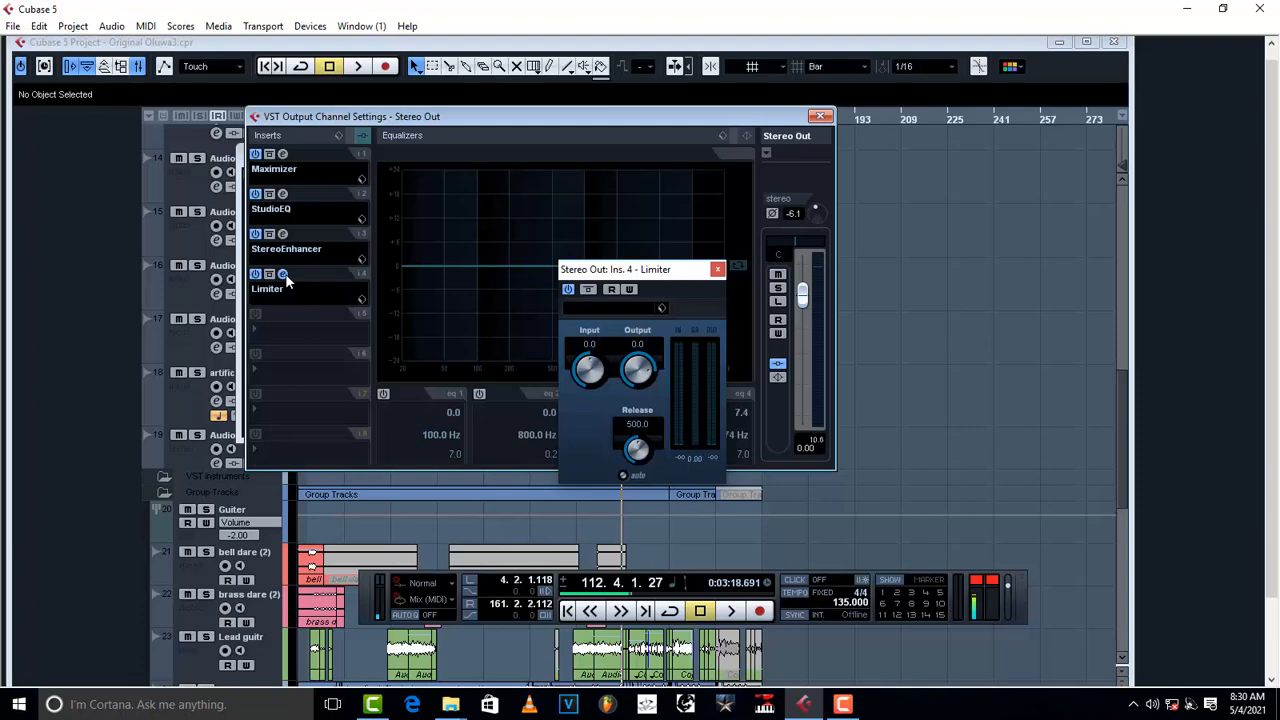
pyautogui.click(717, 269)
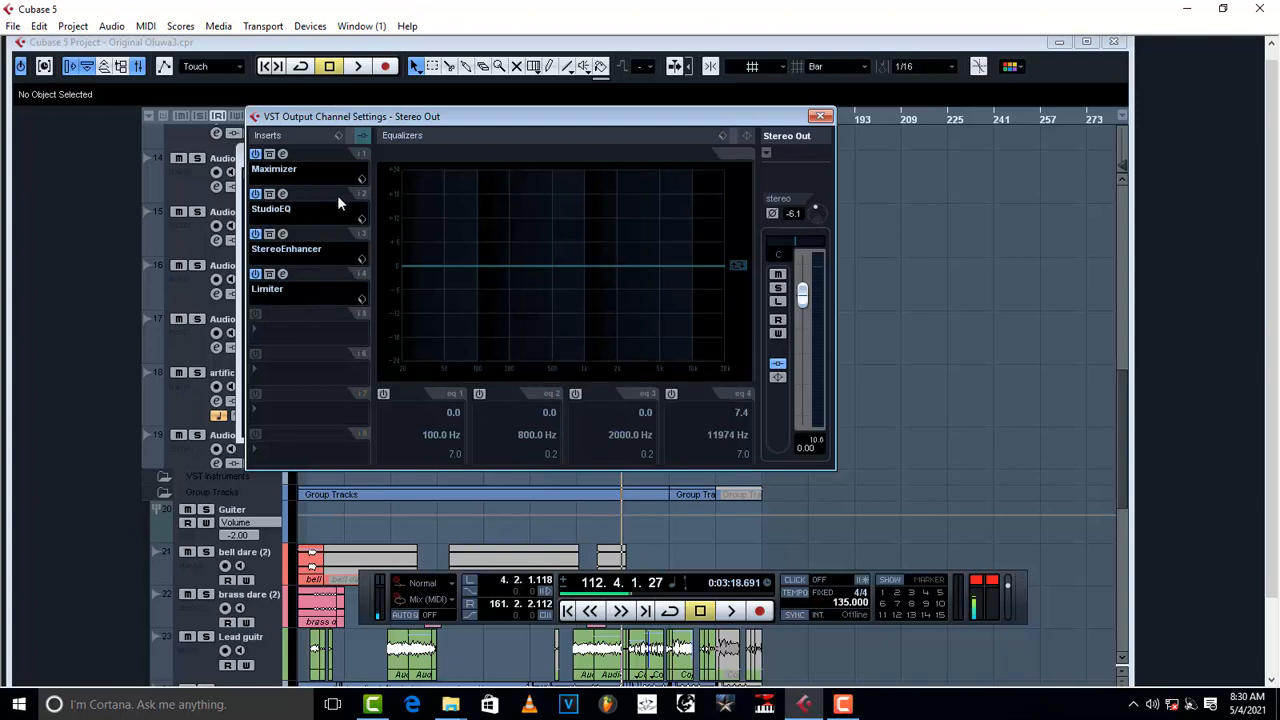
# - Open the Maximizer's settings and start playback with the StudioEQ, StereoEnhancer and Limiter inserts deactivated
pyautogui.click(283, 155)
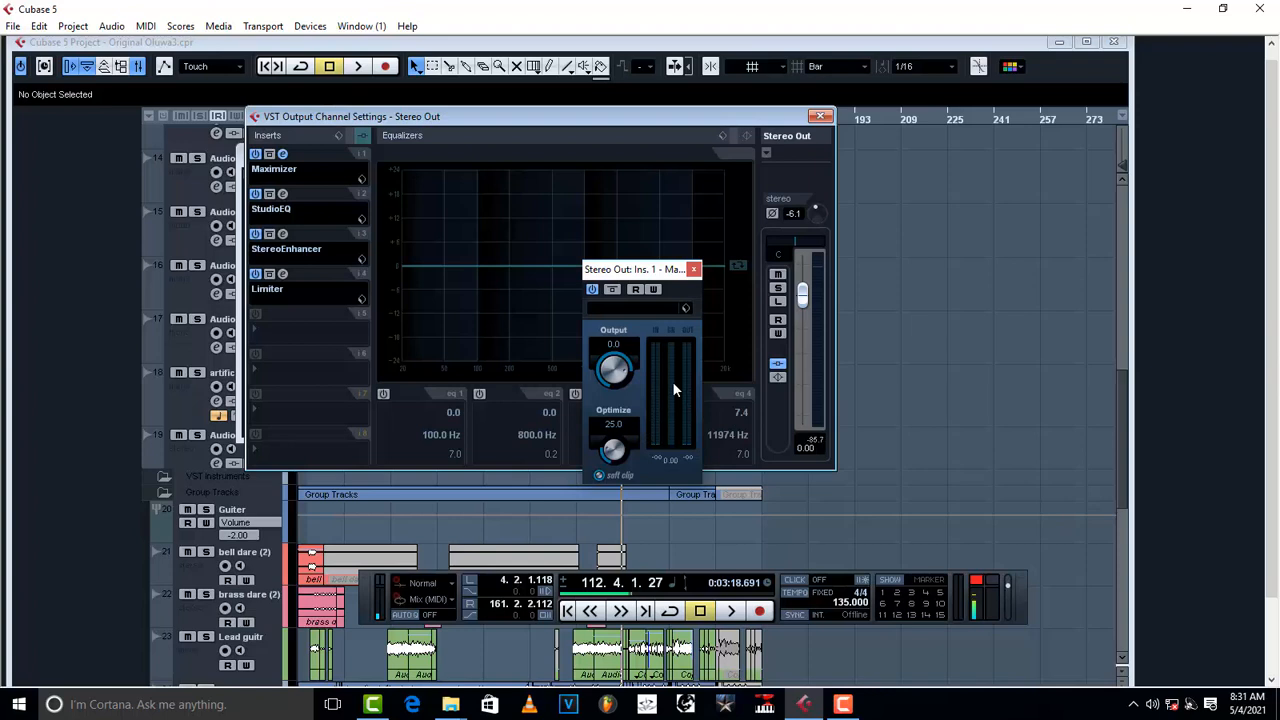
pyautogui.press('space')
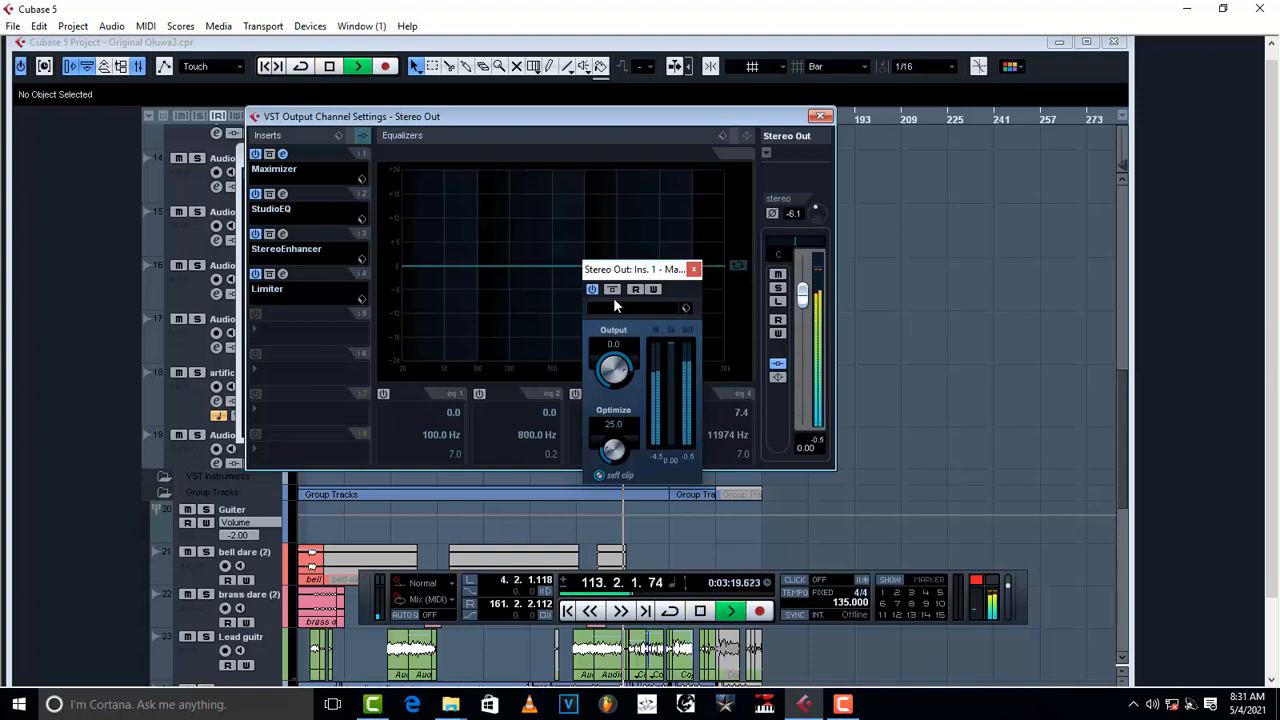
pyautogui.click(255, 193)
pyautogui.click(255, 233)
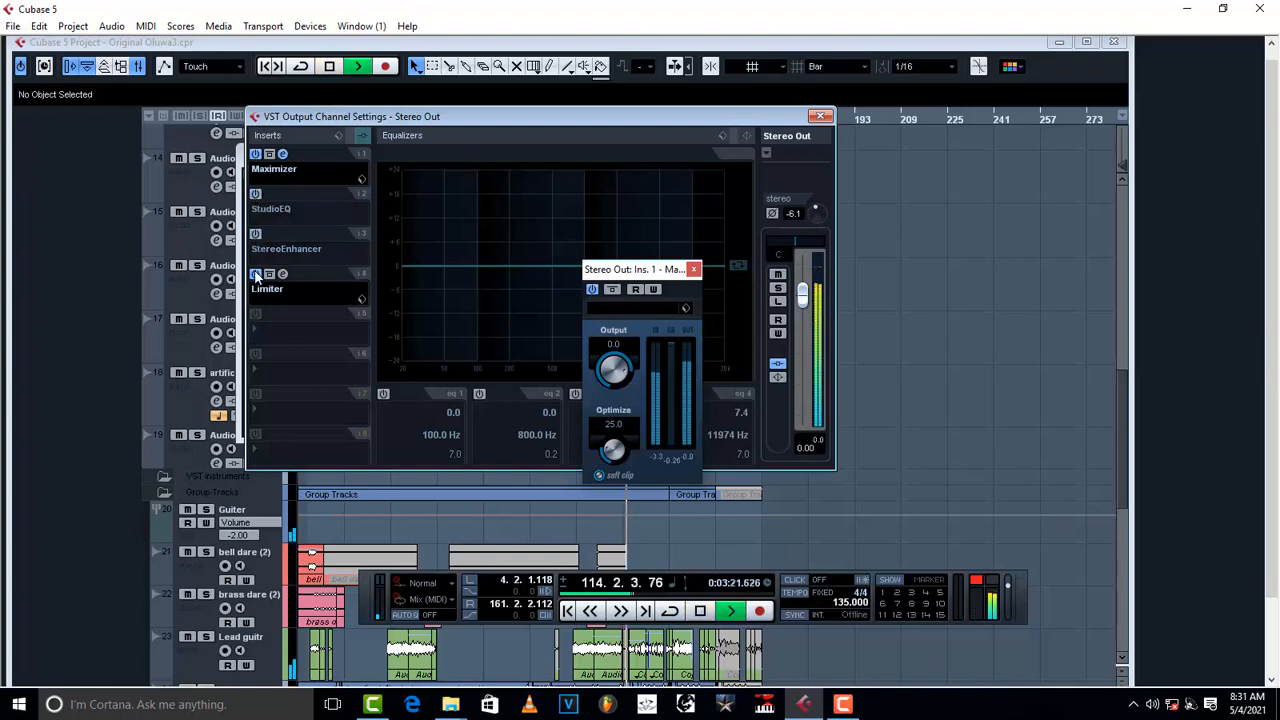
pyautogui.click(255, 273)
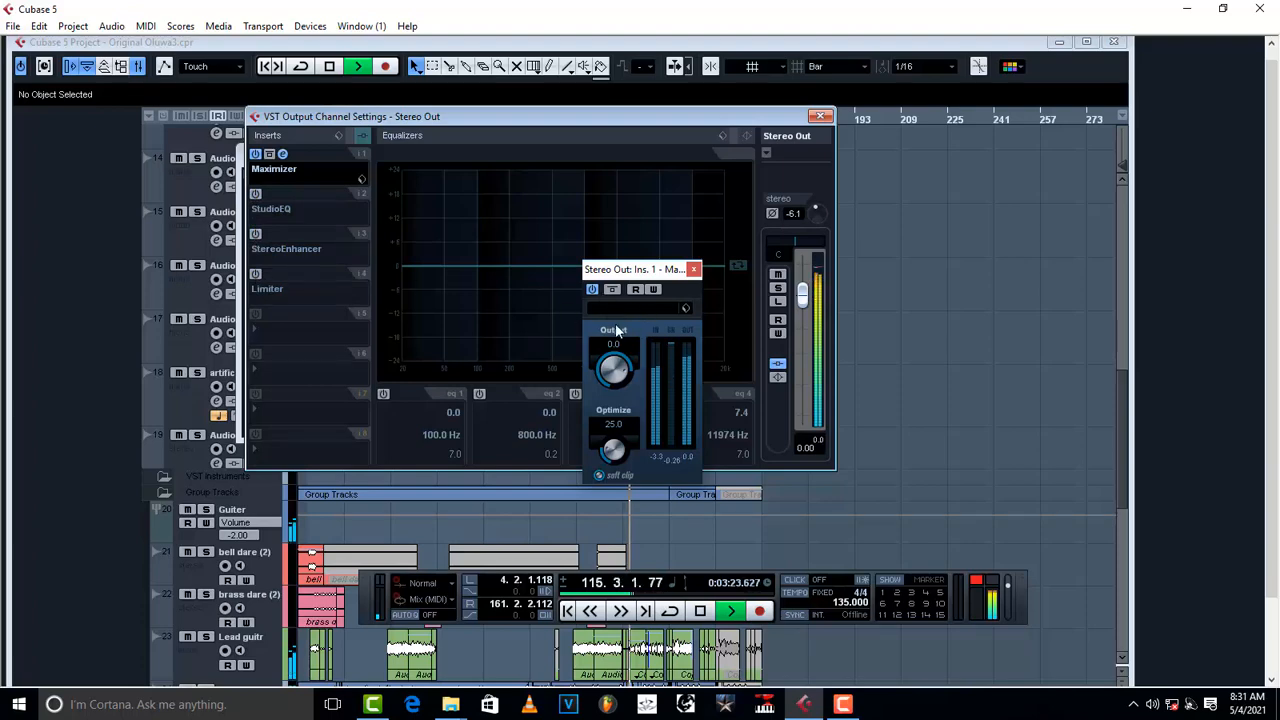
# - Lower the Maximizer's output to about -5.8 while listening, and stop playback
pyautogui.moveTo(627, 372)
pyautogui.mouseDown()
pyautogui.moveTo(608, 414)
pyautogui.moveTo(614, 376)
pyautogui.mouseUp()
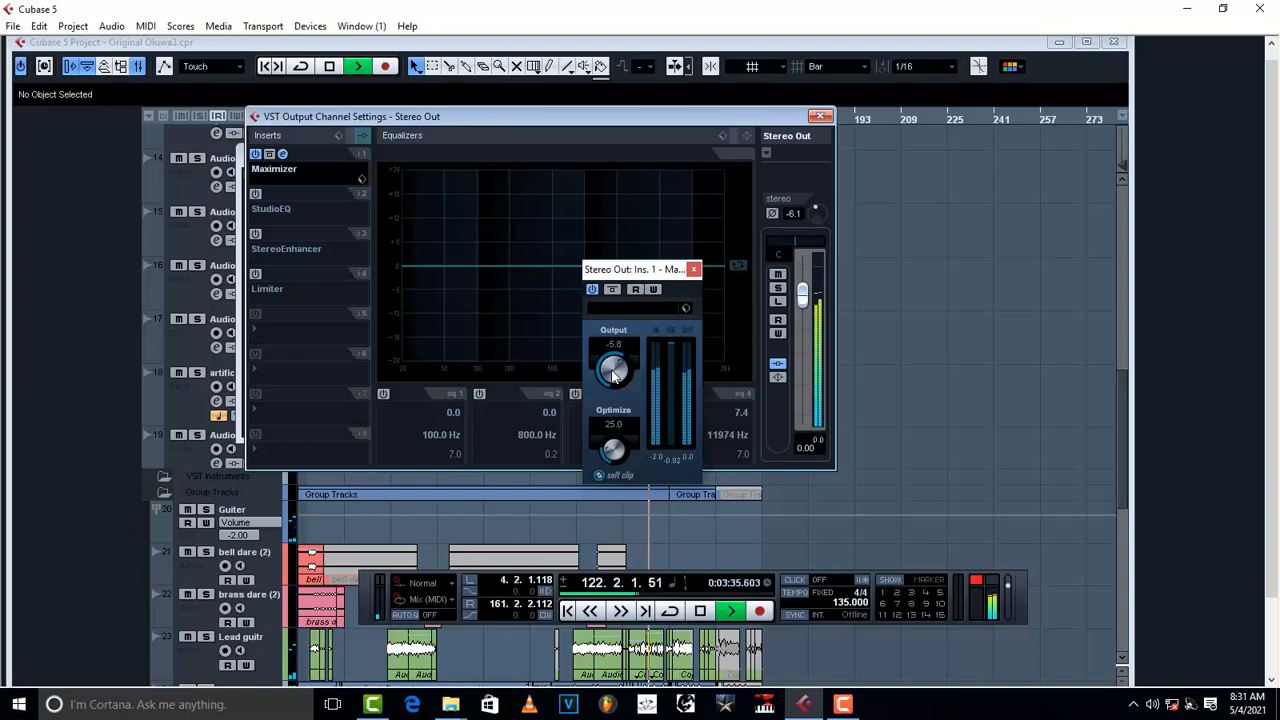
pyautogui.press('space')
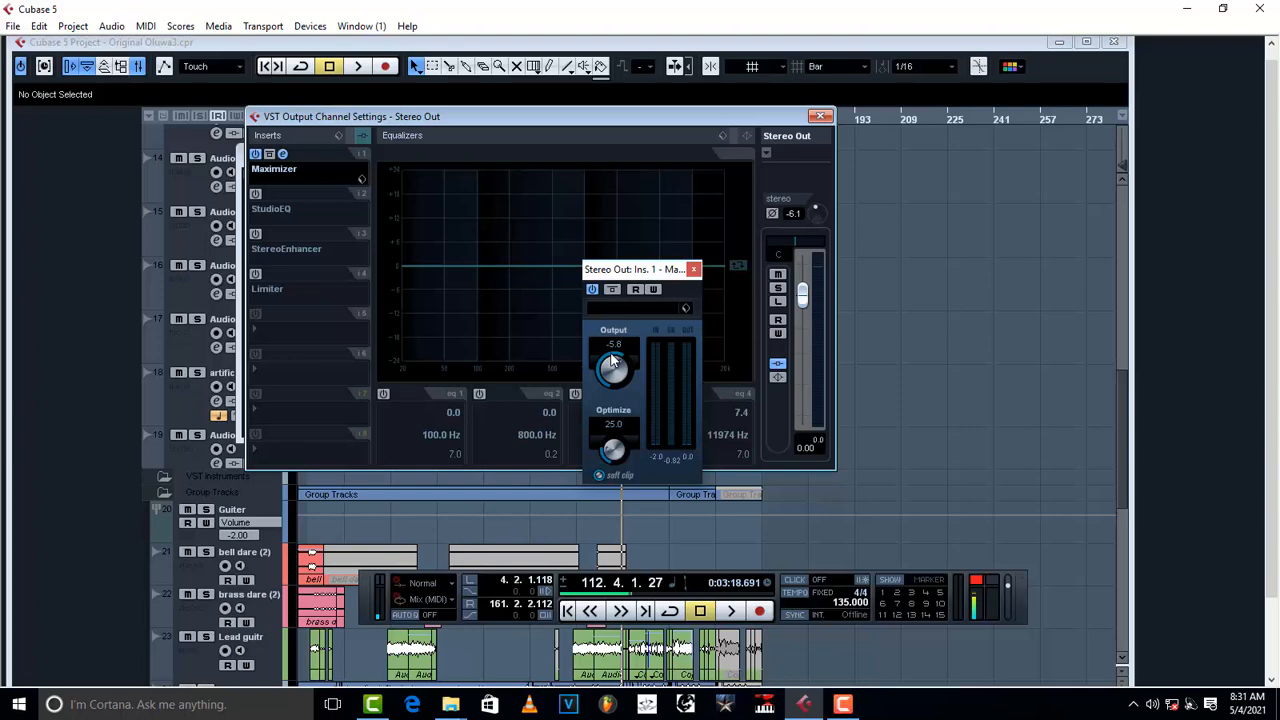
# - Switch from the Maximizer's settings to the StudioEQ's and enable all four EQ bands
pyautogui.click(606, 476)
pyautogui.click(694, 270)
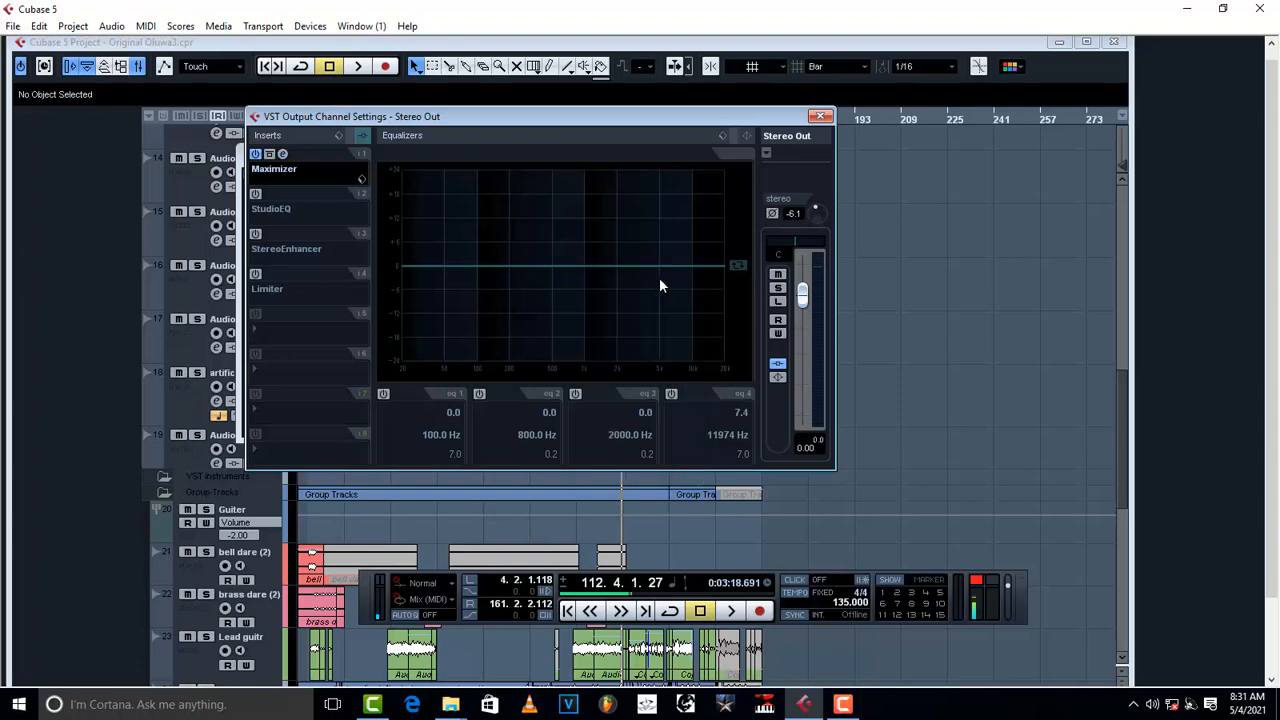
pyautogui.click(283, 194)
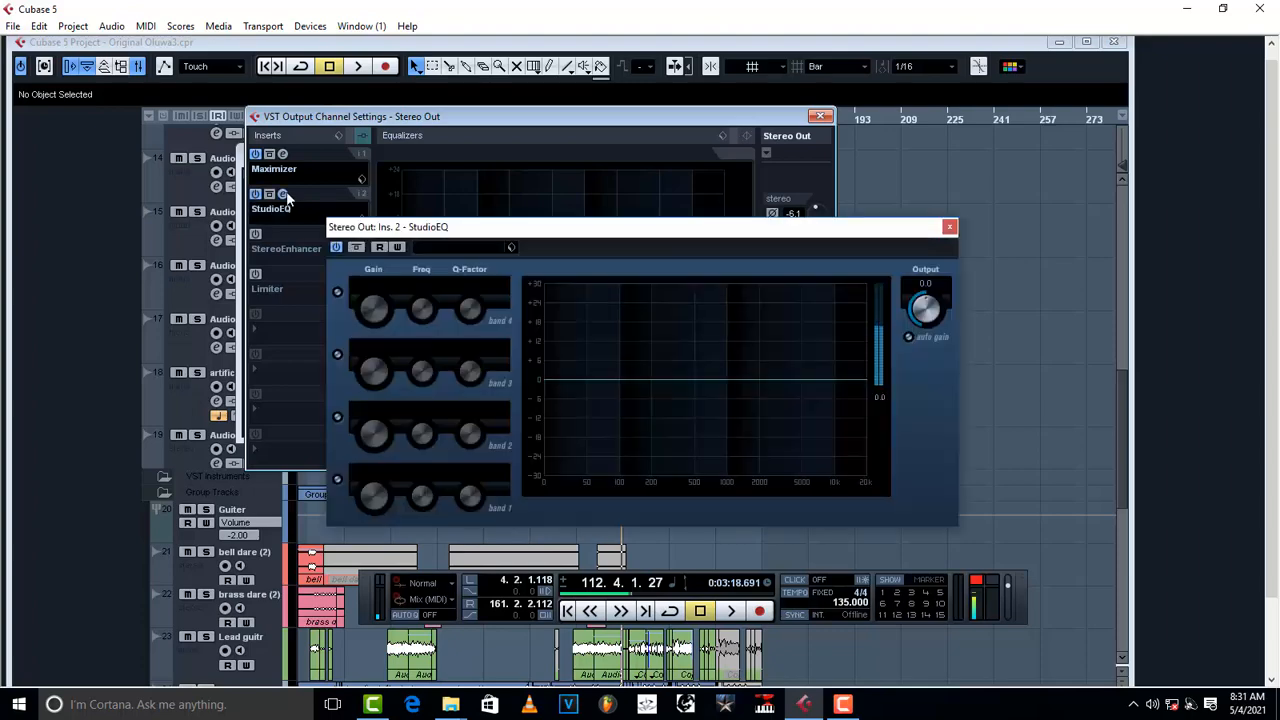
pyautogui.click(337, 293)
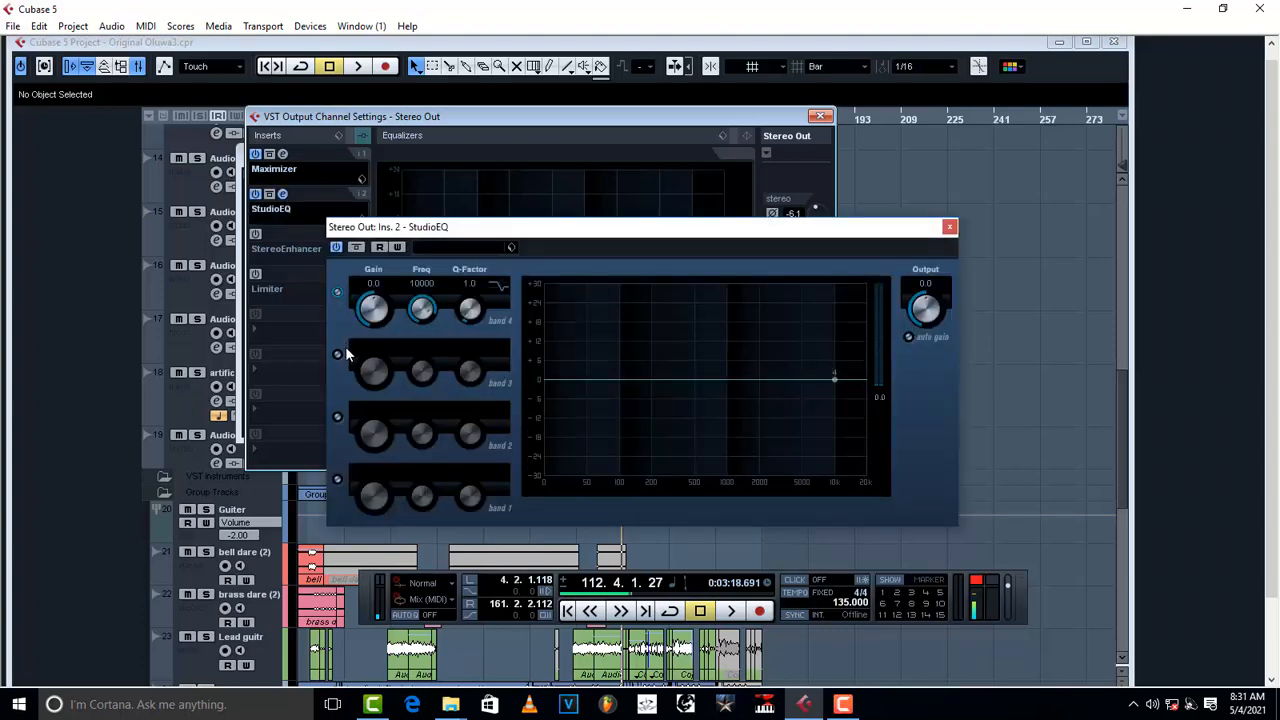
pyautogui.click(338, 354)
pyautogui.click(338, 417)
pyautogui.click(337, 479)
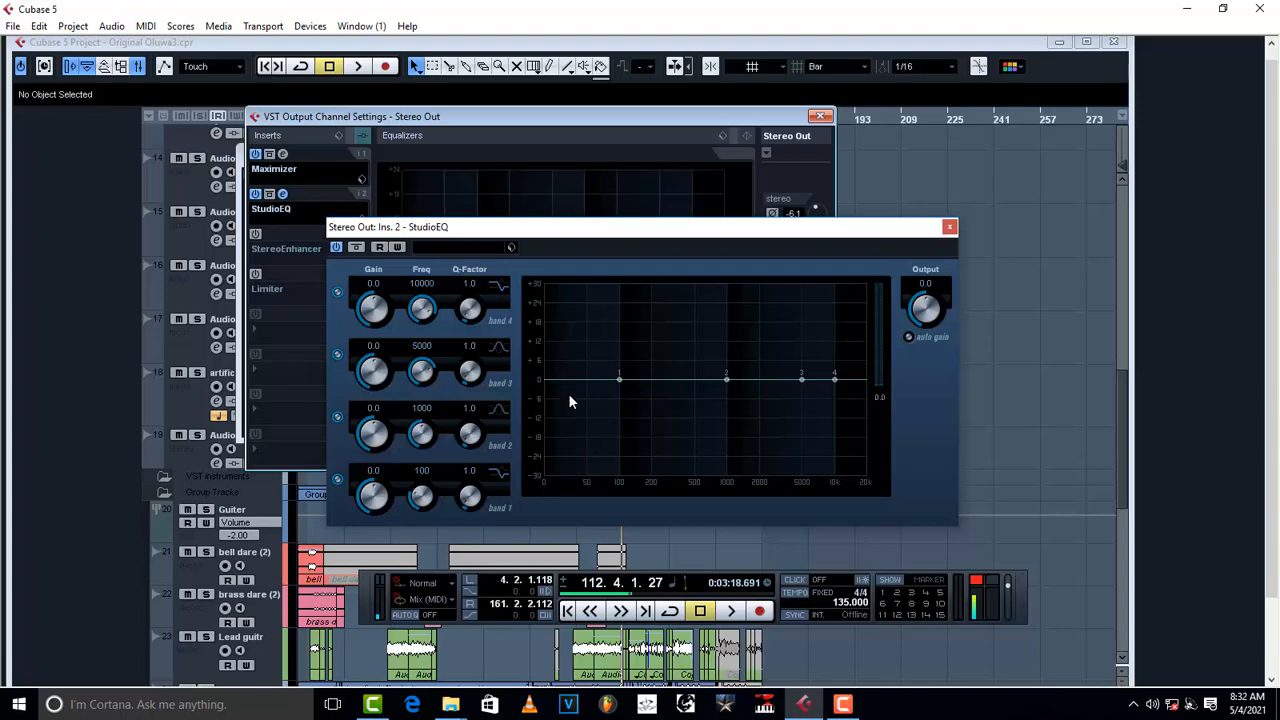
# - Set StudioEQ band 1 to the Cut filter type with gain about 1.9 and frequency about 218
pyautogui.click(497, 474)
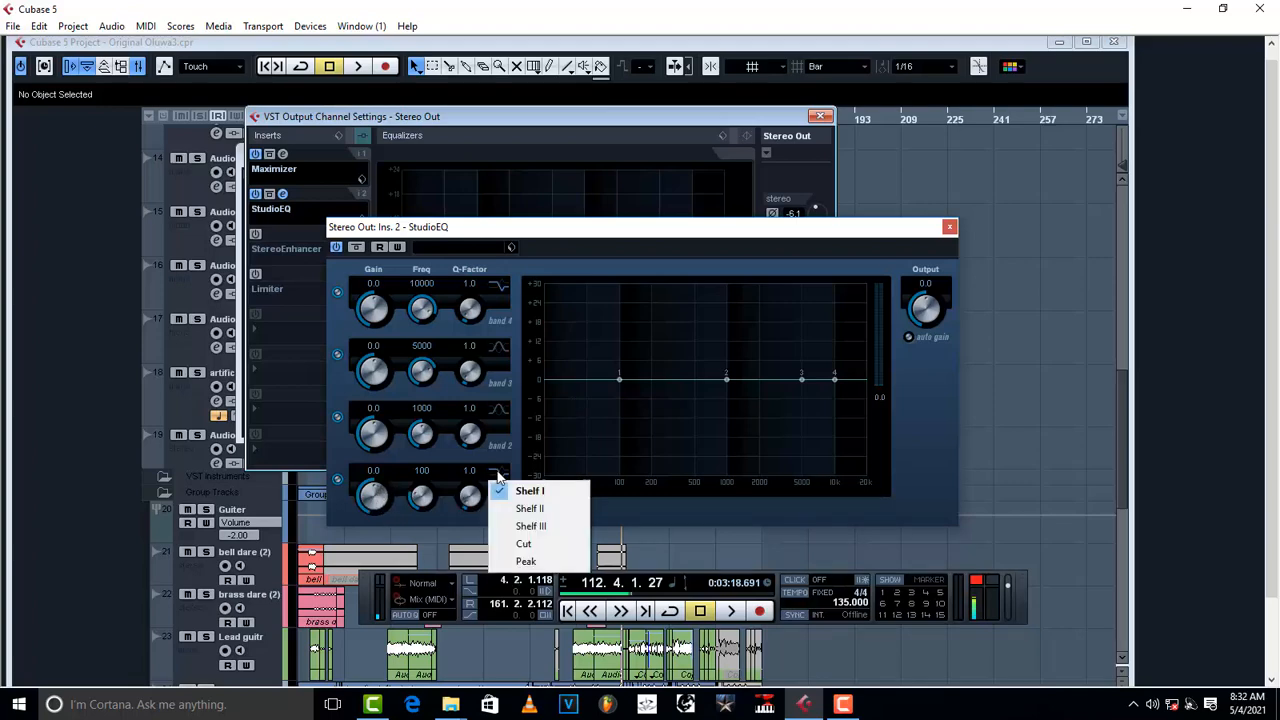
pyautogui.click(524, 543)
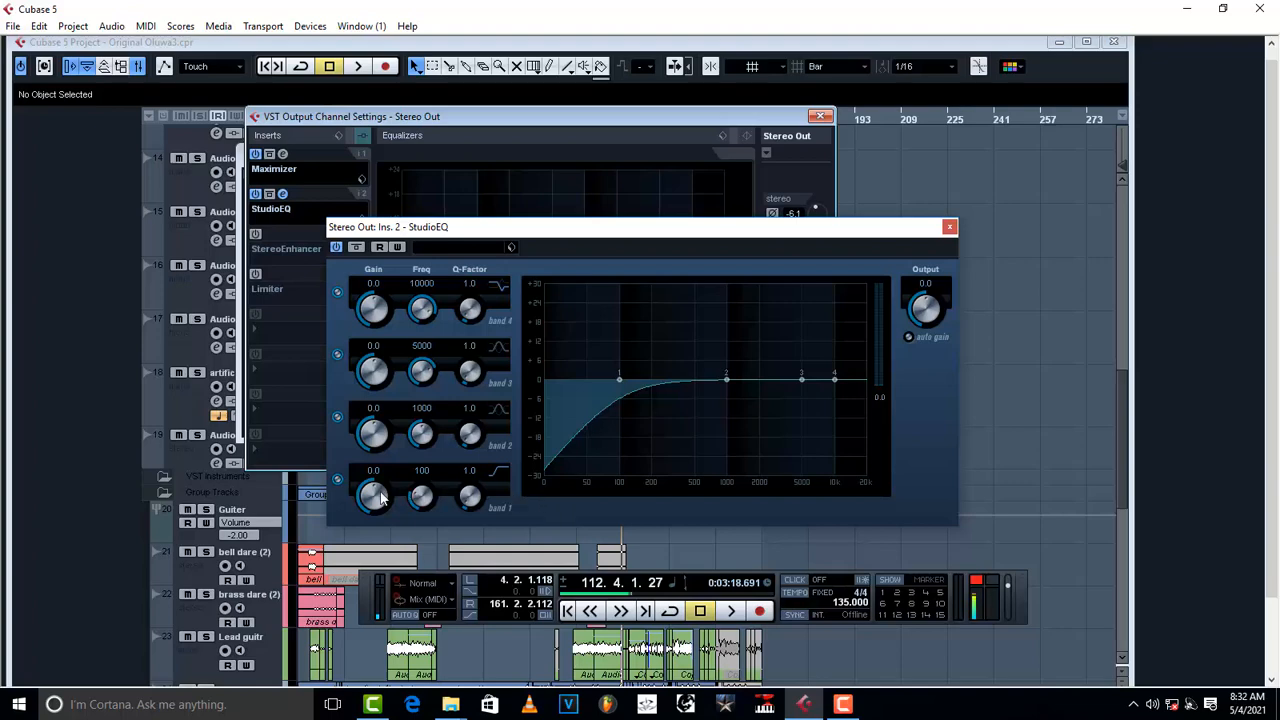
pyautogui.moveTo(374, 506); pyautogui.dragTo(406, 480)
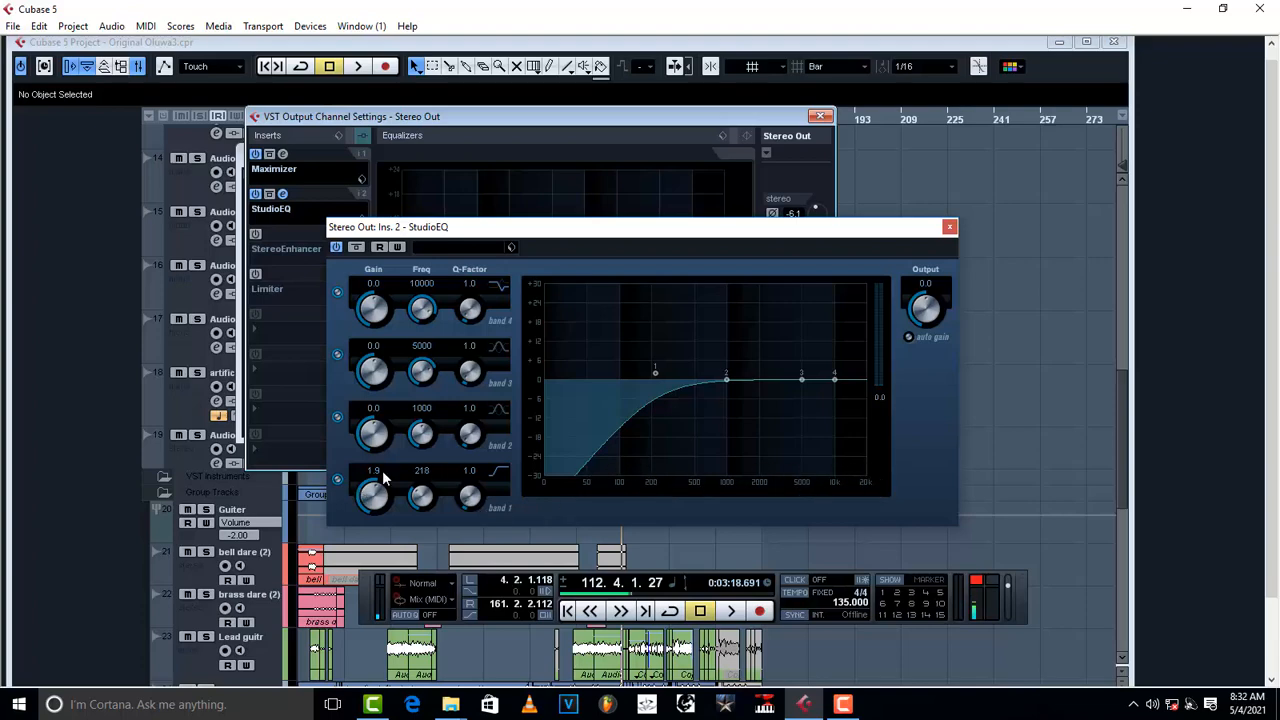
# - Raise band 1's frequency to about 6653 during playback, stop, and bring it down to about 1347
pyautogui.press('space')
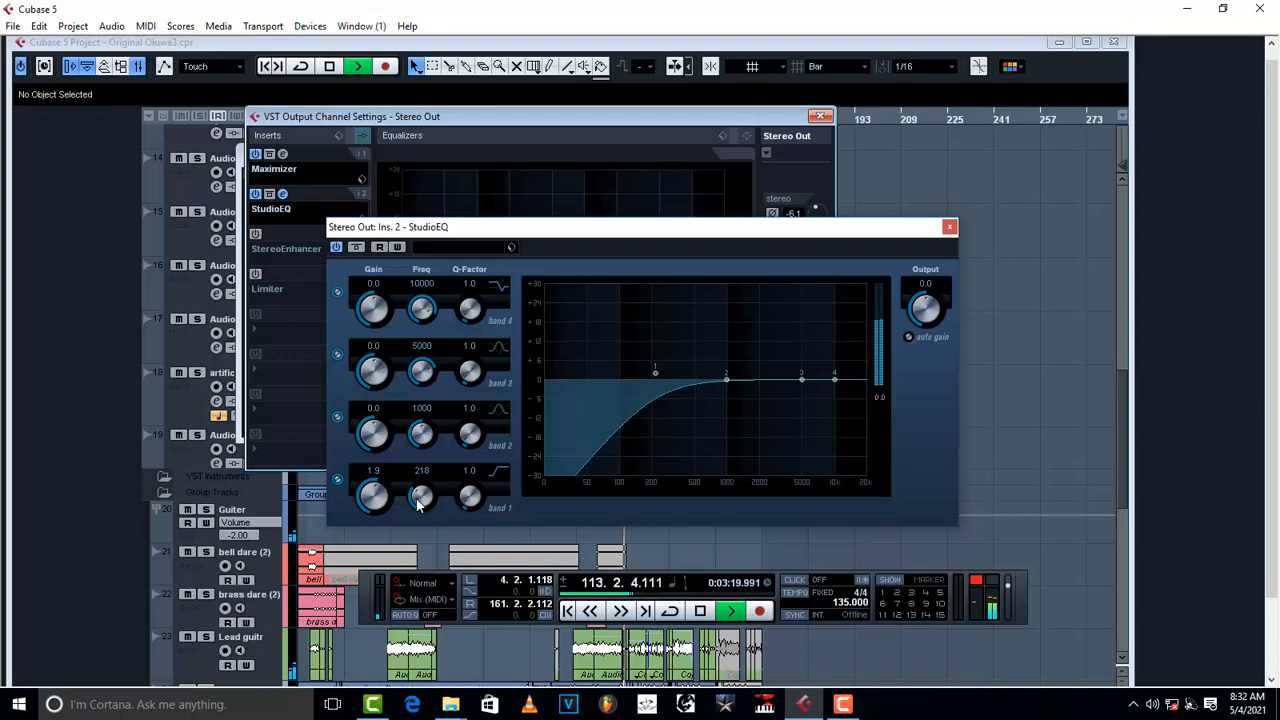
pyautogui.moveTo(418, 505); pyautogui.dragTo(421, 440)
pyautogui.press('space')
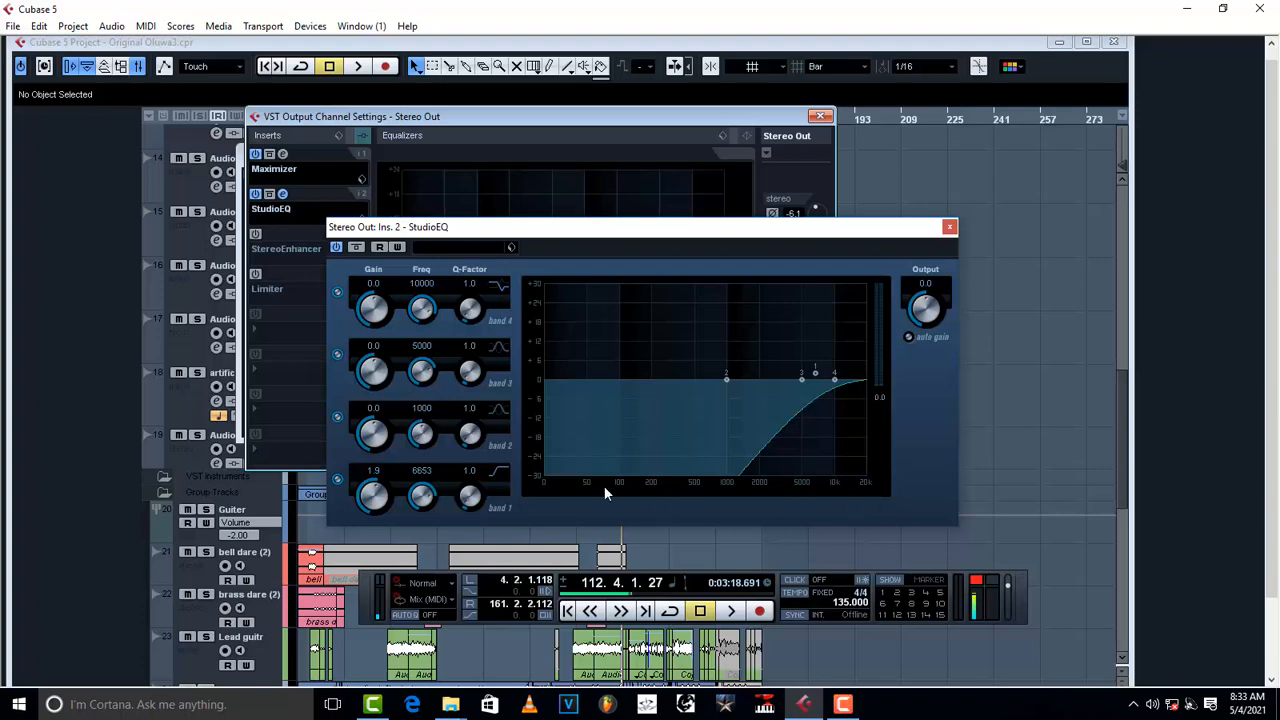
pyautogui.moveTo(424, 497); pyautogui.dragTo(413, 517)
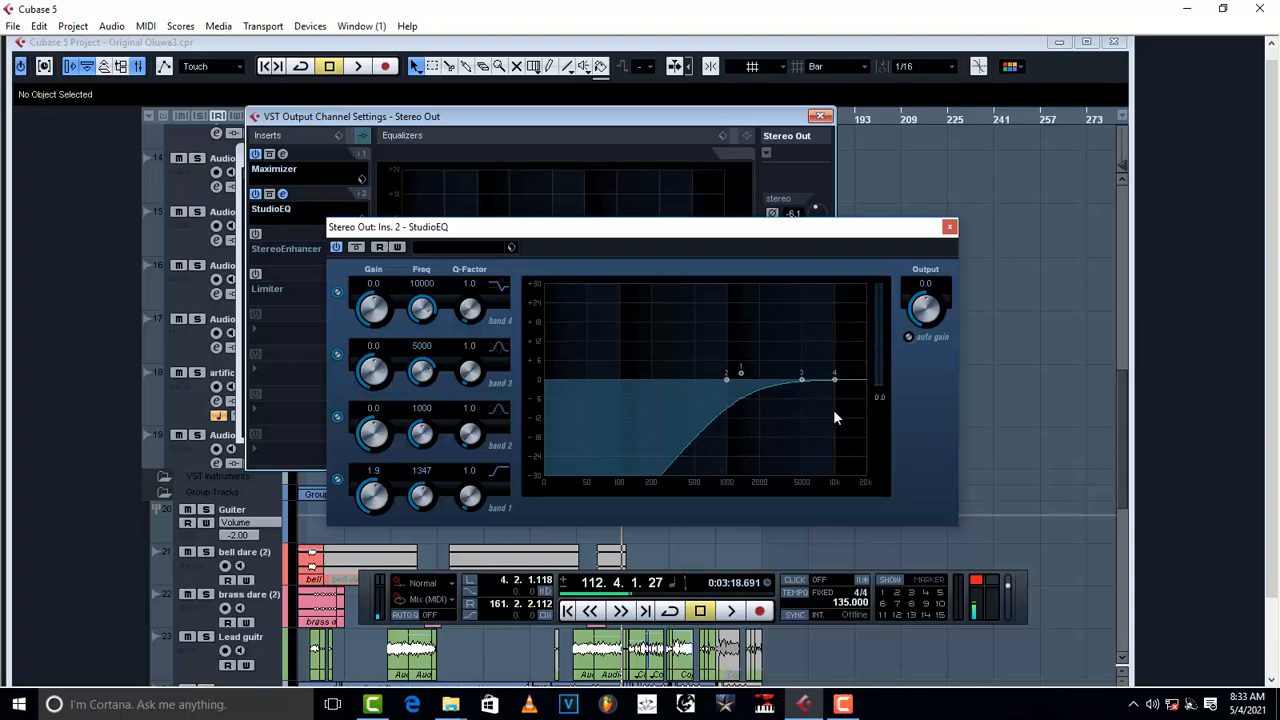
# - Lower band 1's frequency to about 25 while listening to the song, and stop playback
pyautogui.press('space')
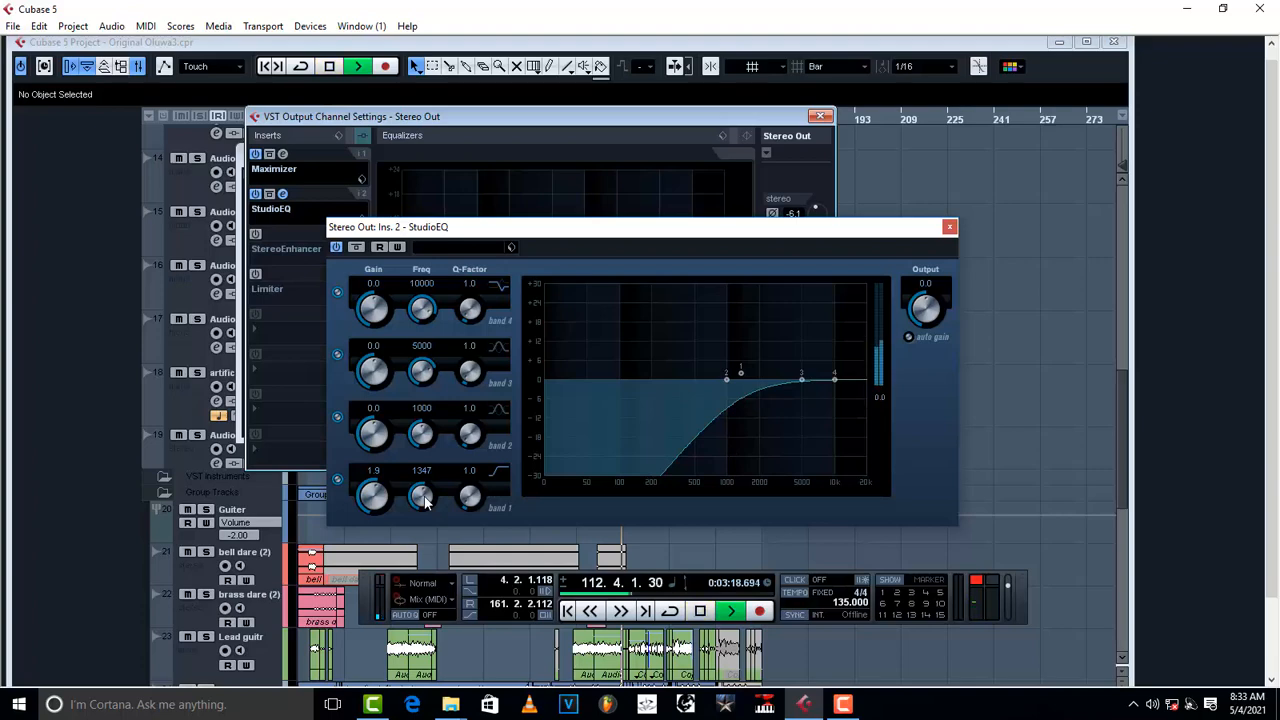
pyautogui.moveTo(425, 503); pyautogui.dragTo(419, 563)
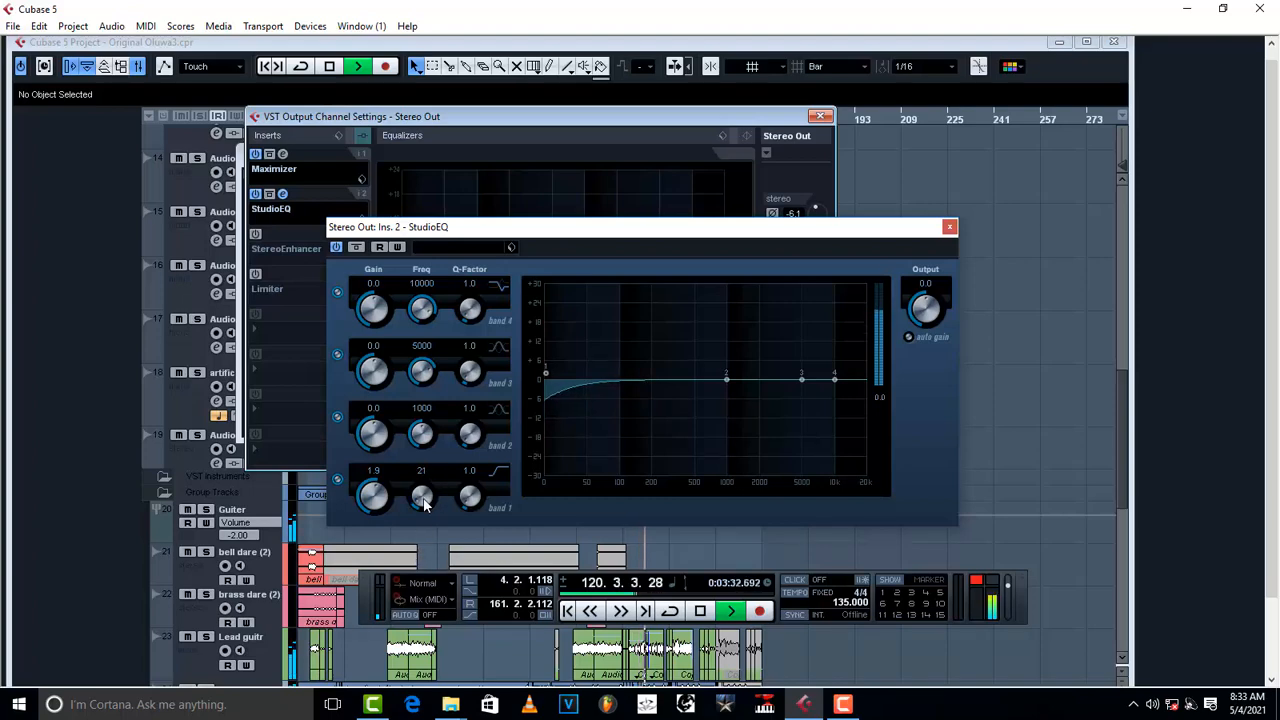
pyautogui.moveTo(423, 497); pyautogui.dragTo(423, 496)
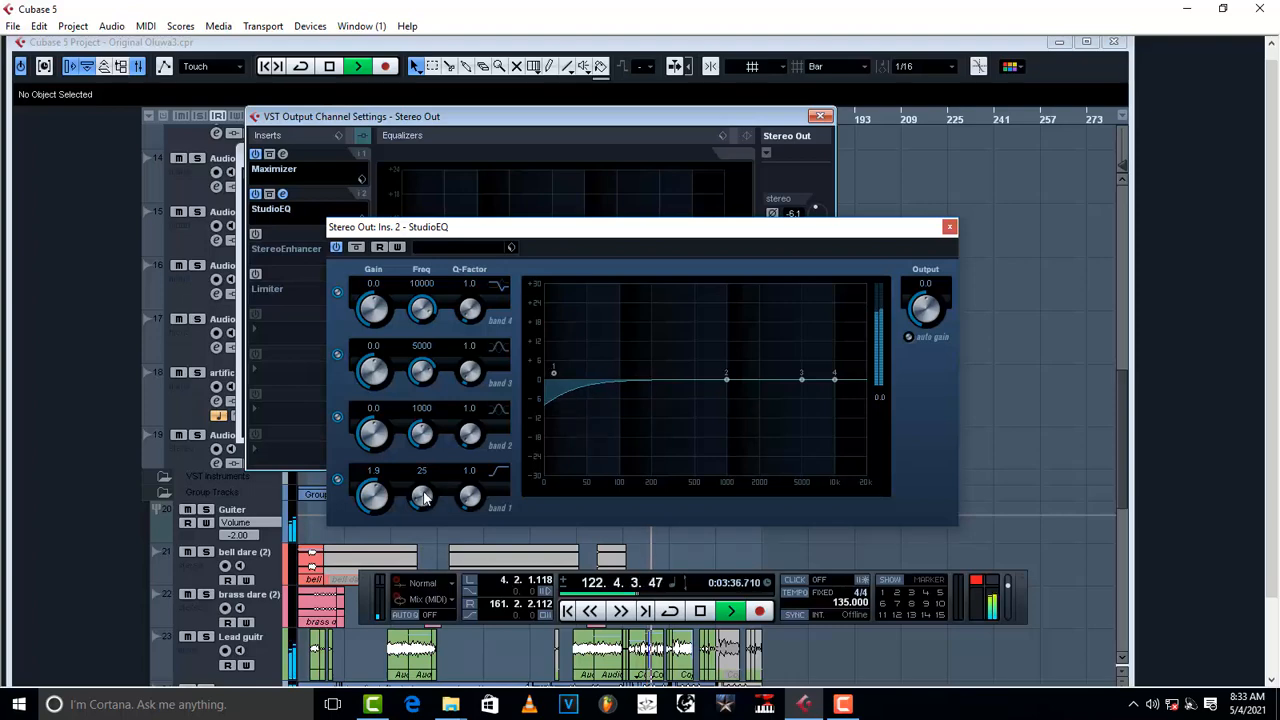
pyautogui.press('space')
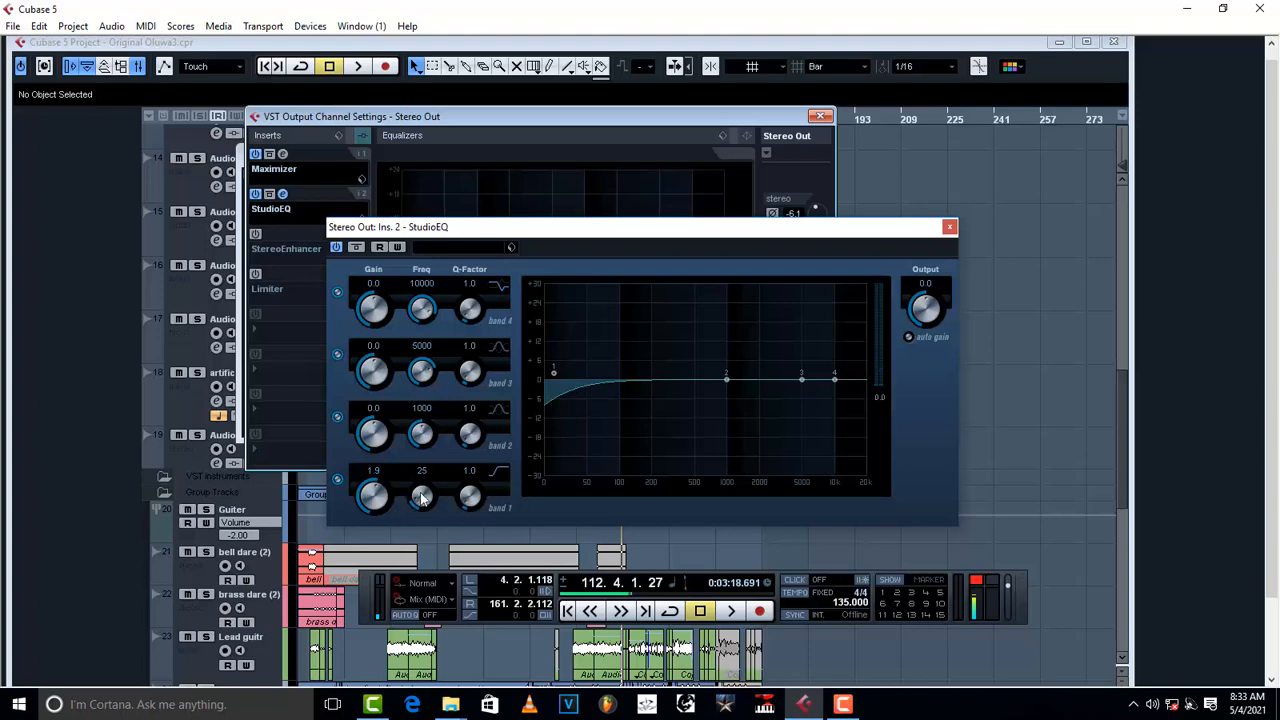
# - Sweep band 1's frequency upwards and back to 25 with playback stopped, and close the StudioEQ window
pyautogui.moveTo(422, 496); pyautogui.dragTo(418, 474)
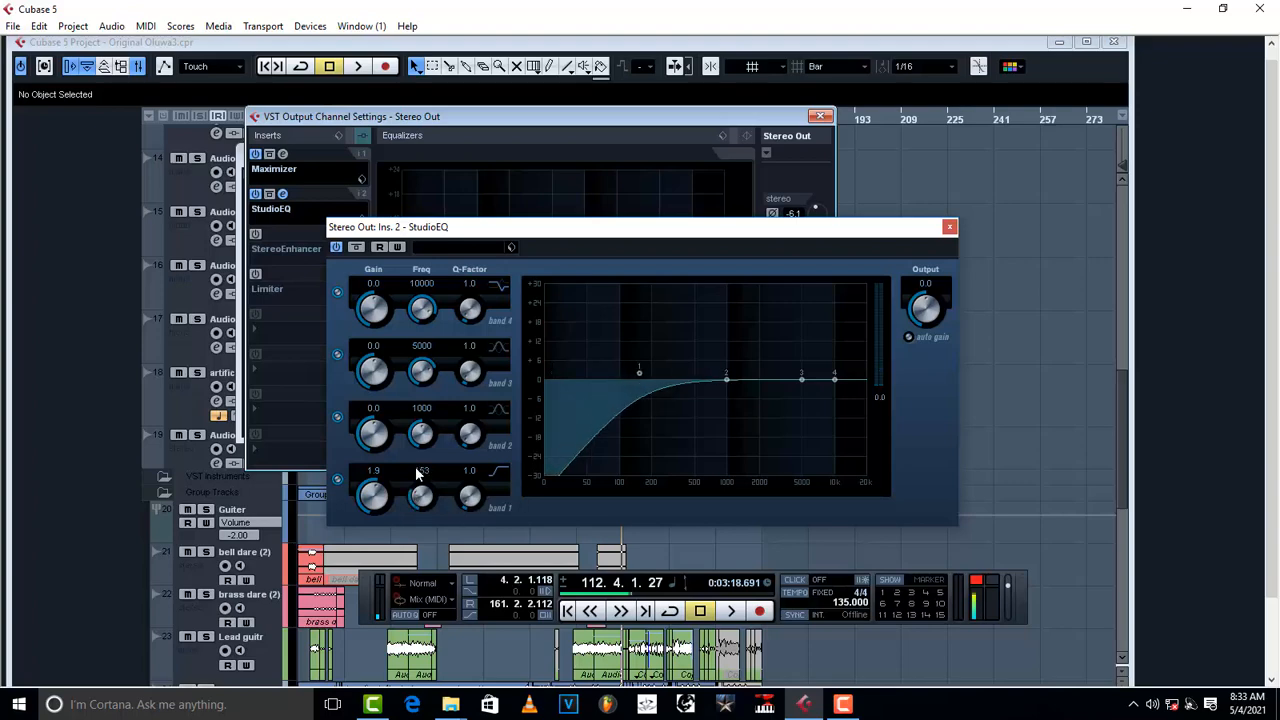
pyautogui.moveTo(416, 467); pyautogui.dragTo(420, 503)
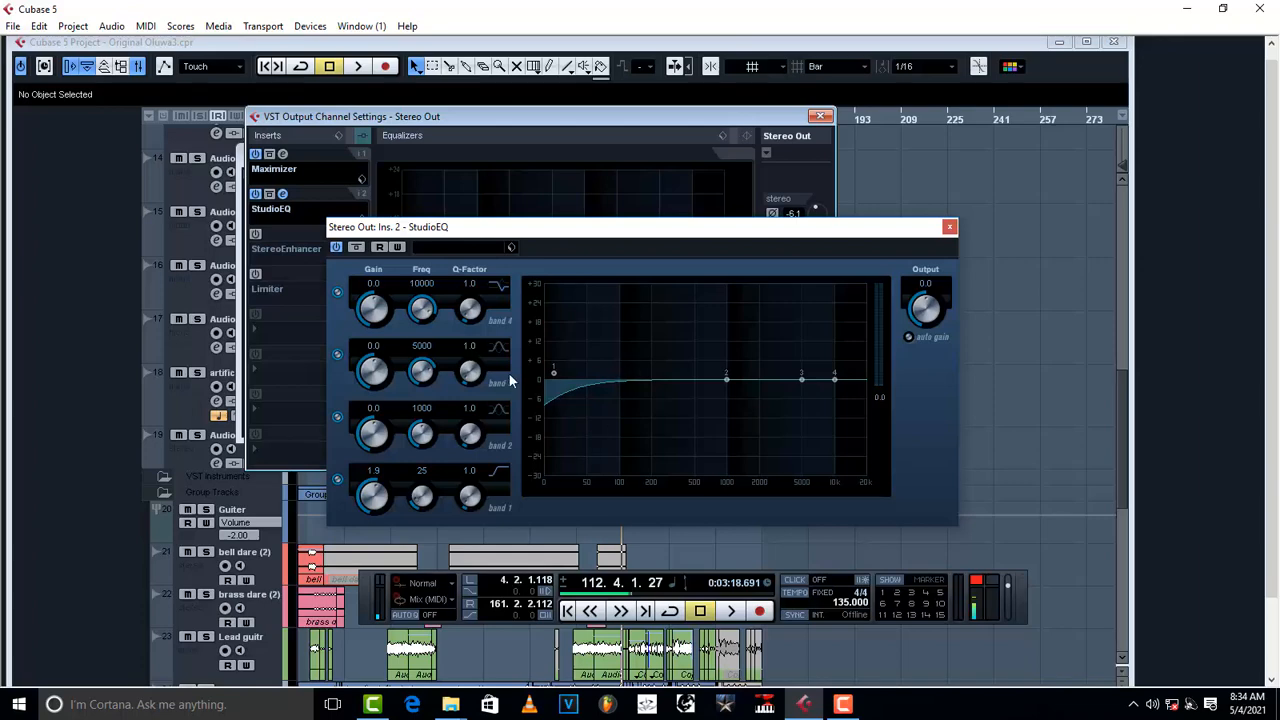
pyautogui.click(949, 229)
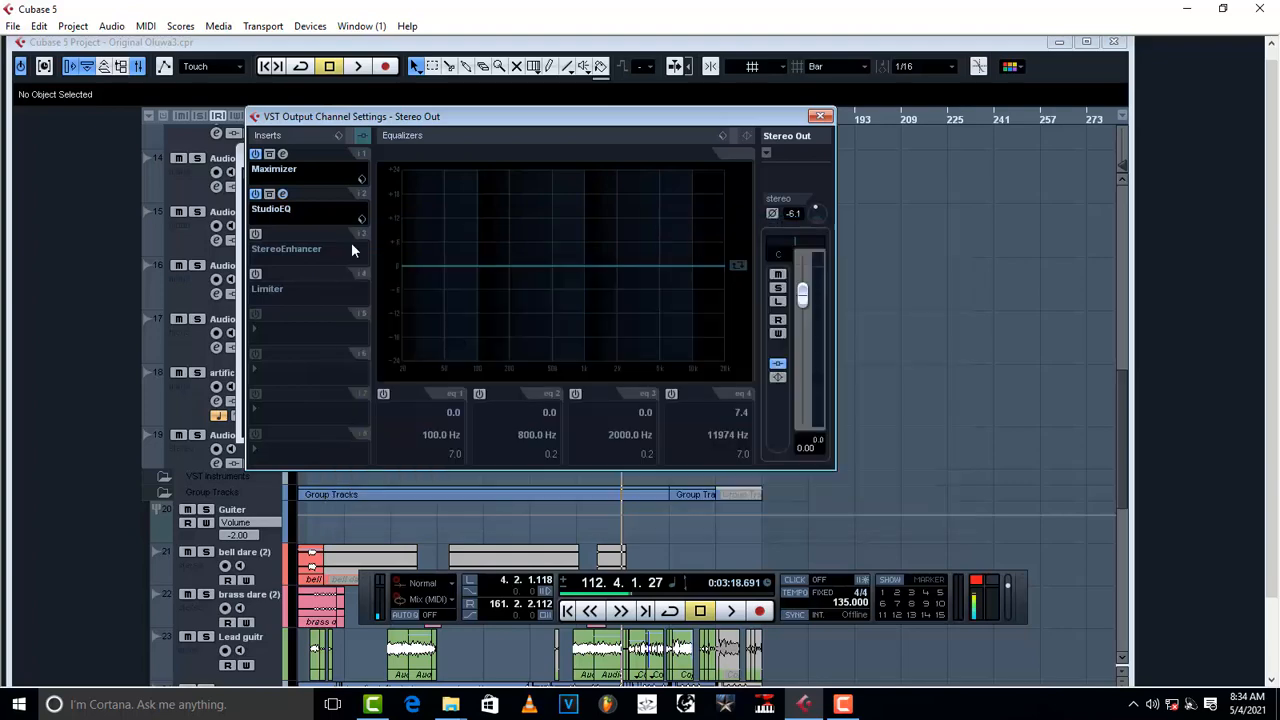
# - Move the Limiter and StereoEnhancer down one insert slot each and load the MultibandCompressor into the third slot, leaving its window closed
pyautogui.moveTo(349, 290); pyautogui.dragTo(356, 320)
pyautogui.moveTo(347, 262); pyautogui.dragTo(352, 294)
pyautogui.click(266, 256)
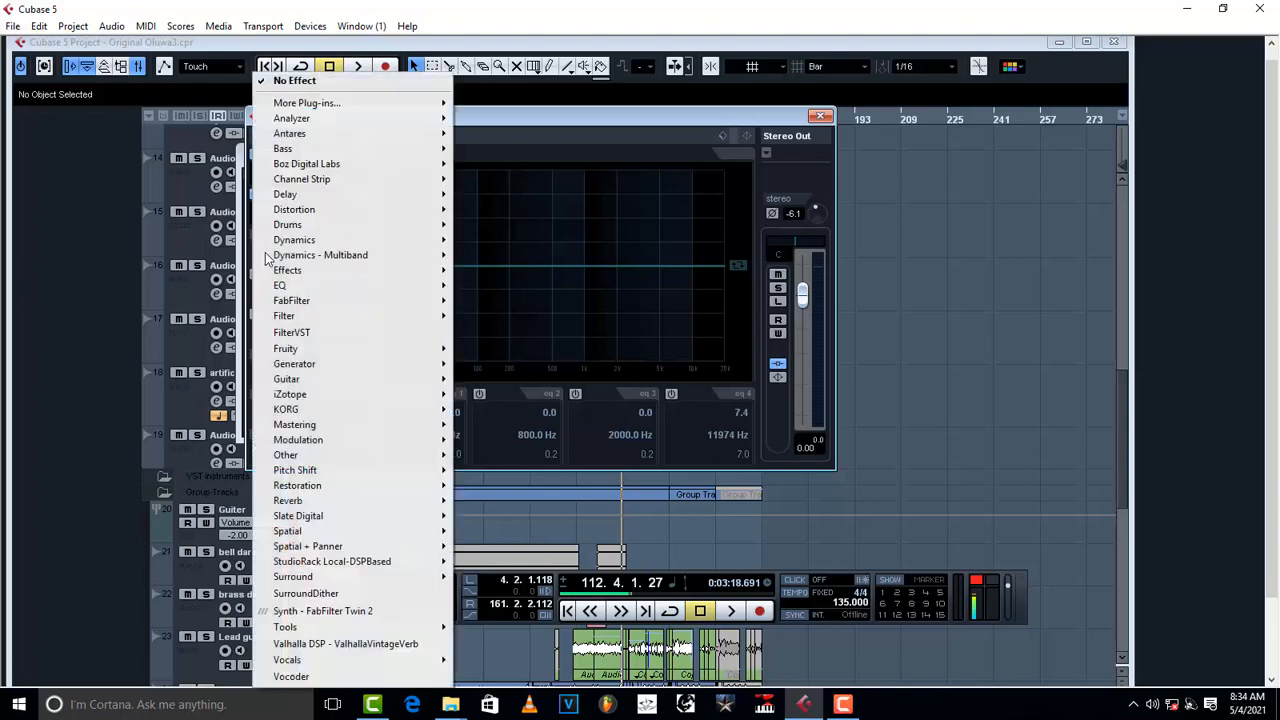
pyautogui.moveTo(273, 258)
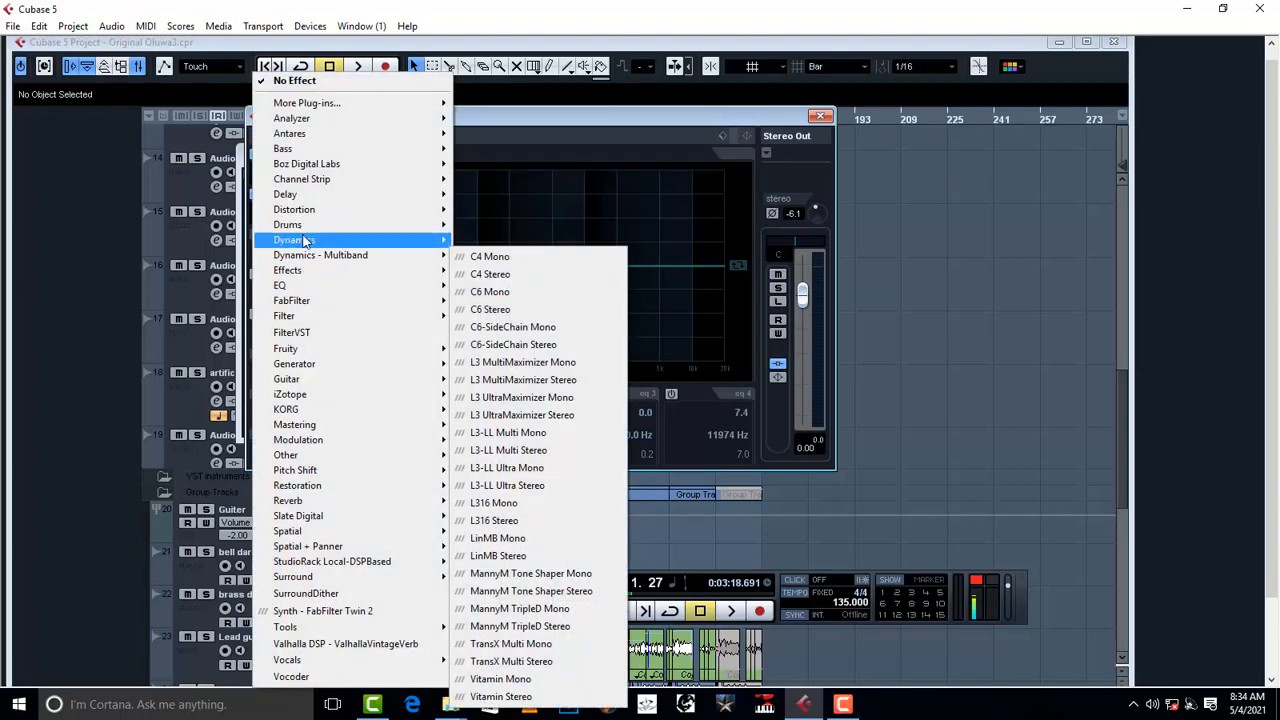
pyautogui.moveTo(305, 241)
pyautogui.moveTo(551, 31)
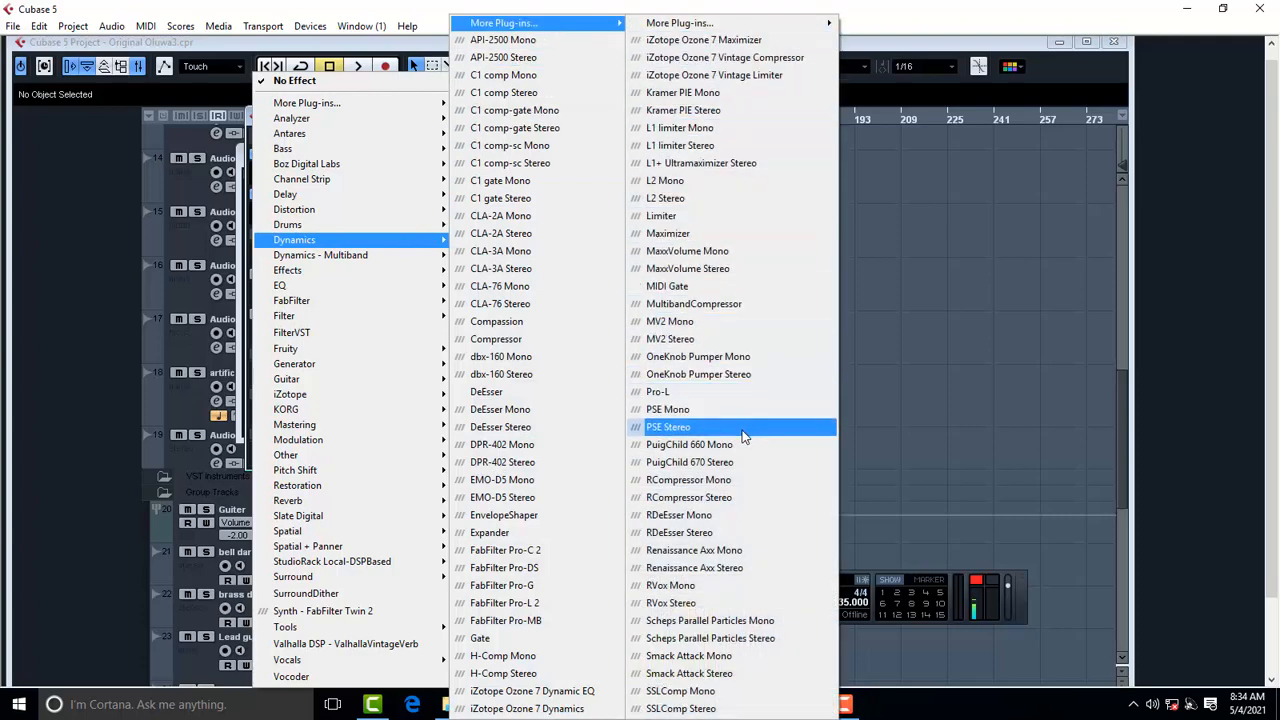
pyautogui.click(697, 306)
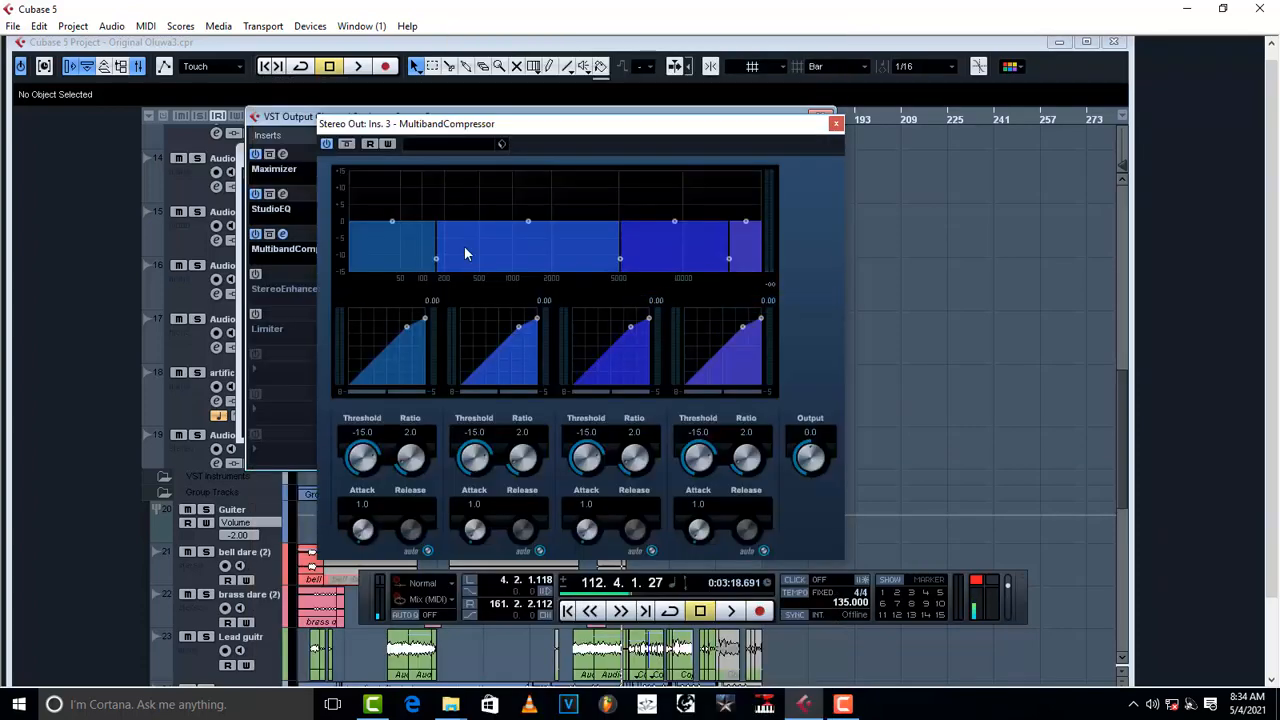
pyautogui.click(836, 124)
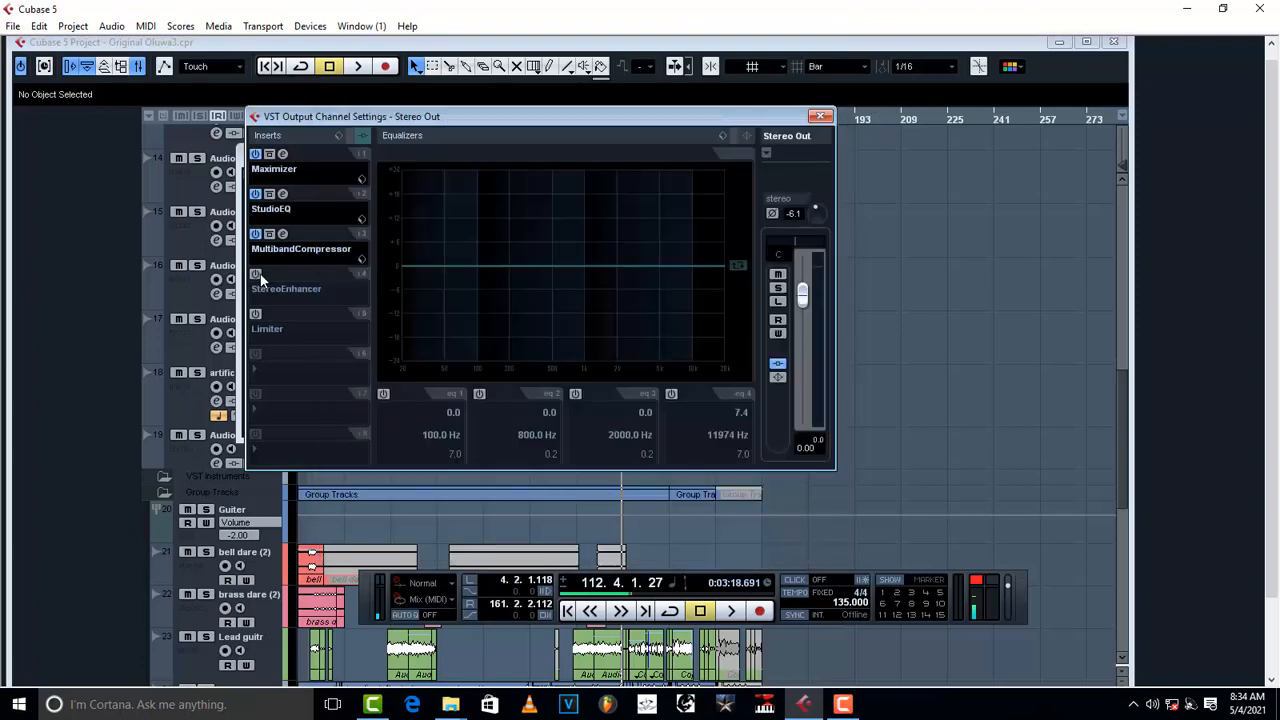
# - Activate the StereoEnhancer and Limiter inserts, and open the MultibandCompressor's settings to audition the song briefly
pyautogui.click(256, 274)
pyautogui.click(255, 313)
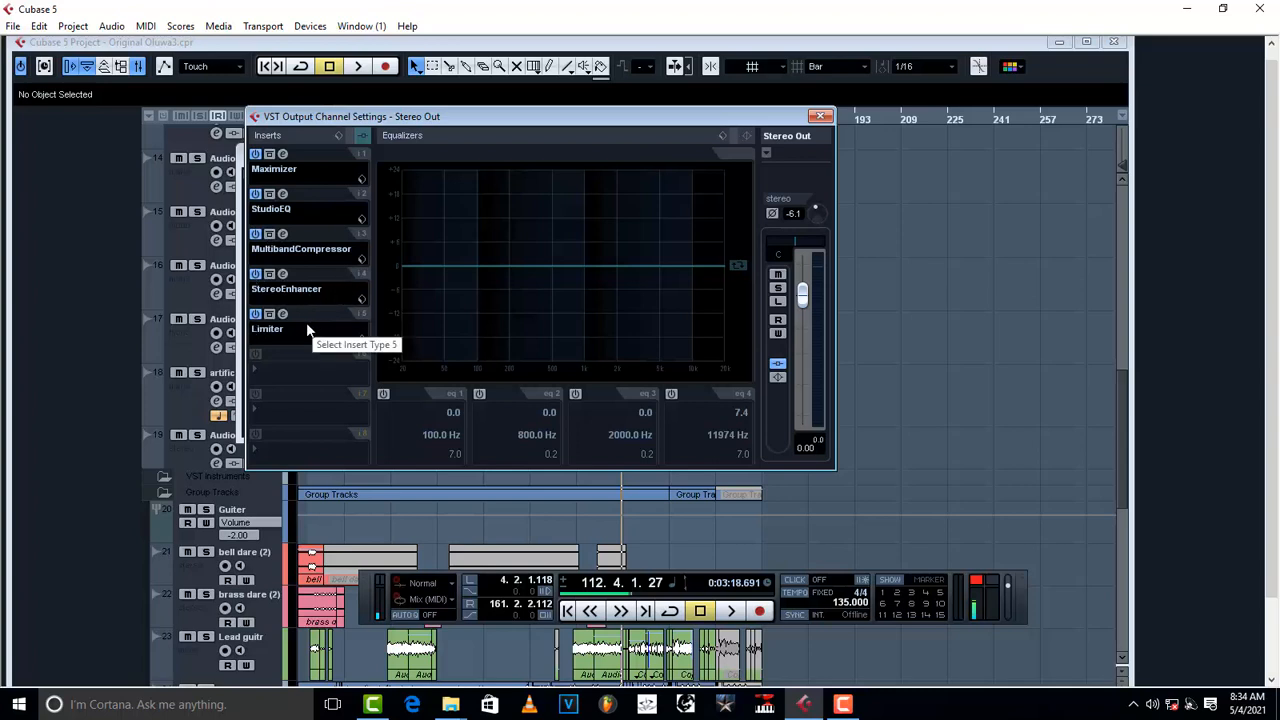
pyautogui.click(284, 235)
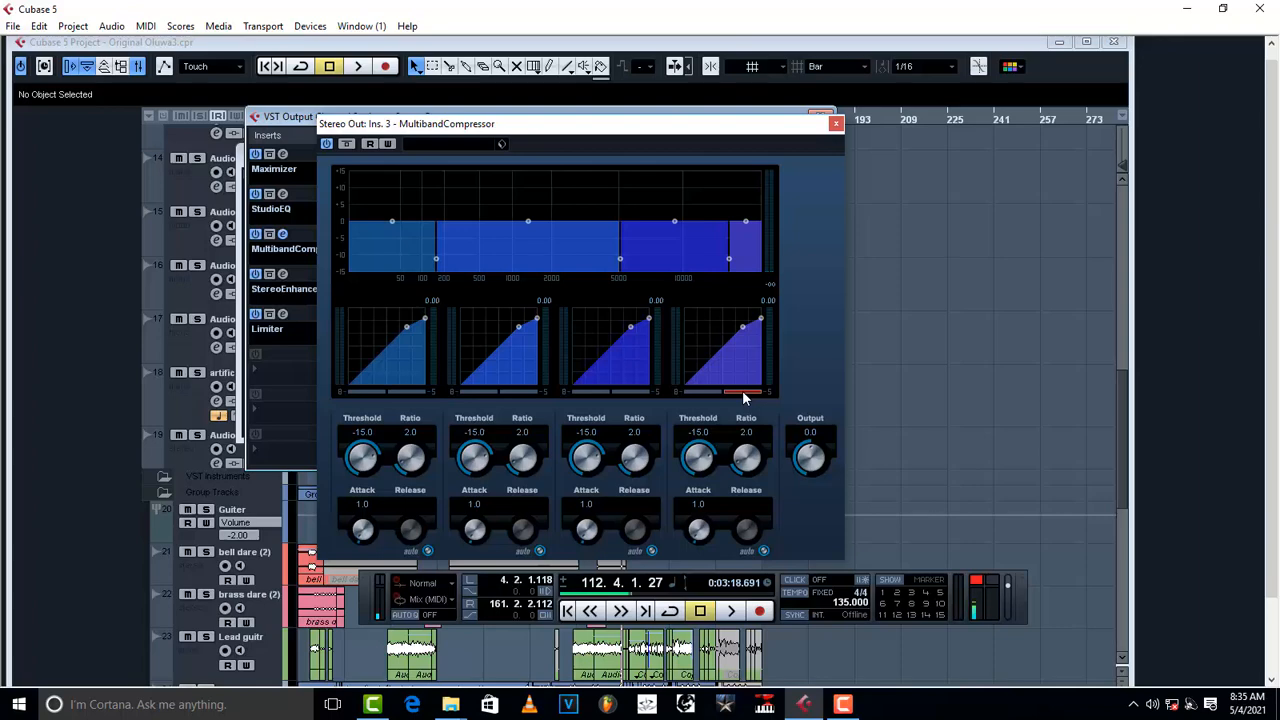
pyautogui.press('space')
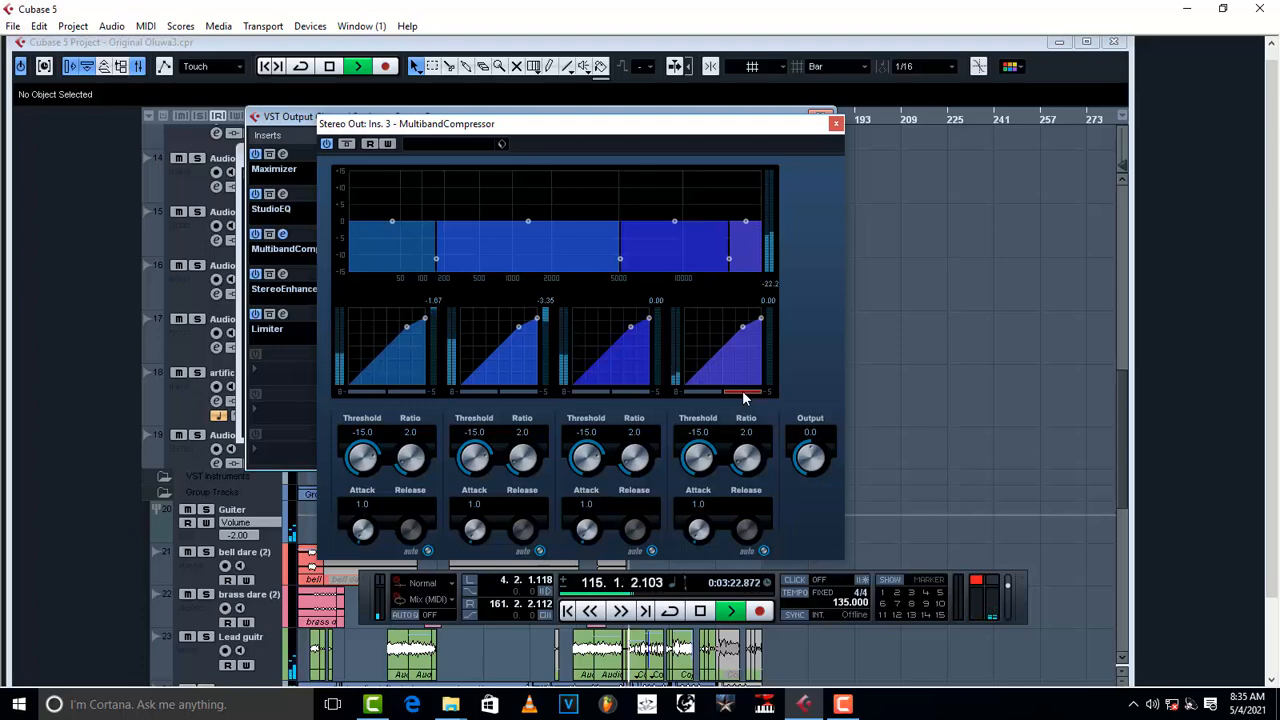
pyautogui.press('space')
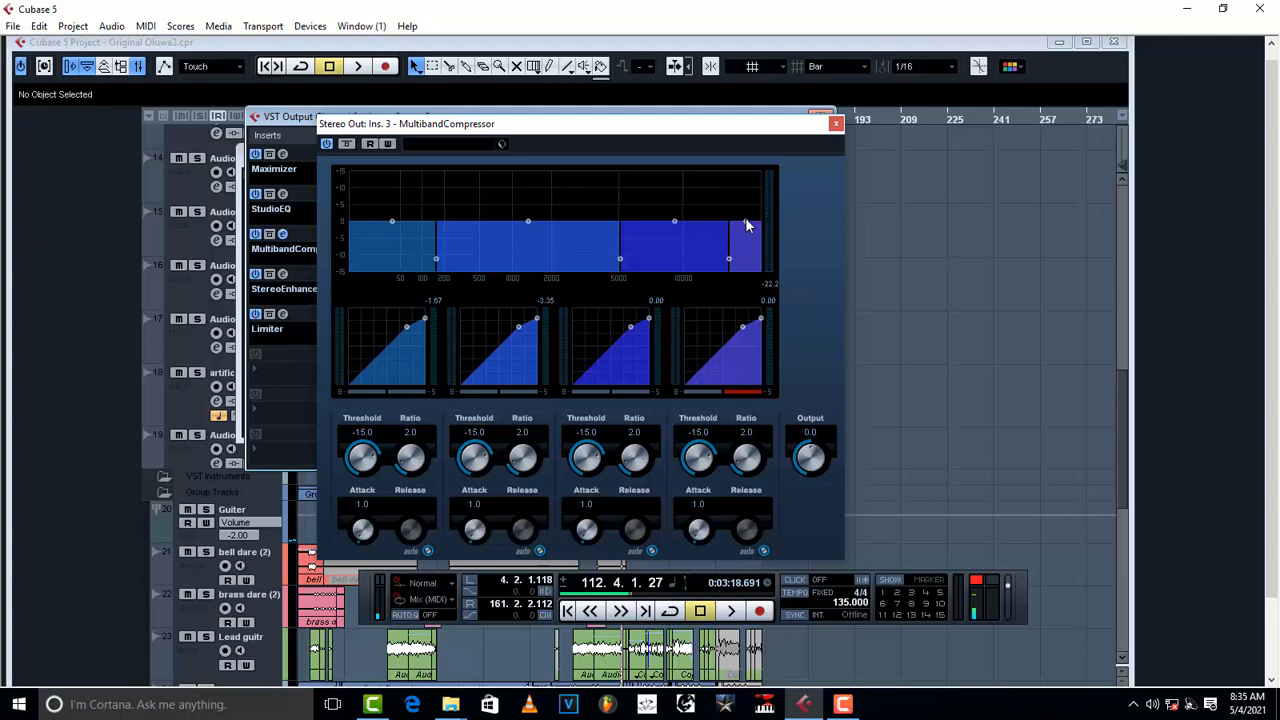
# - Raise the MultibandCompressor's highest band to about +4 dB while listening, and stop playback
pyautogui.moveTo(746, 227)
pyautogui.mouseDown()
pyautogui.moveTo(746, 246)
pyautogui.moveTo(747, 220)
pyautogui.mouseUp()
pyautogui.moveTo(749, 227)
pyautogui.mouseDown()
pyautogui.moveTo(749, 240)
pyautogui.moveTo(746, 192)
pyautogui.moveTo(746, 228)
pyautogui.mouseUp()
pyautogui.press('space')
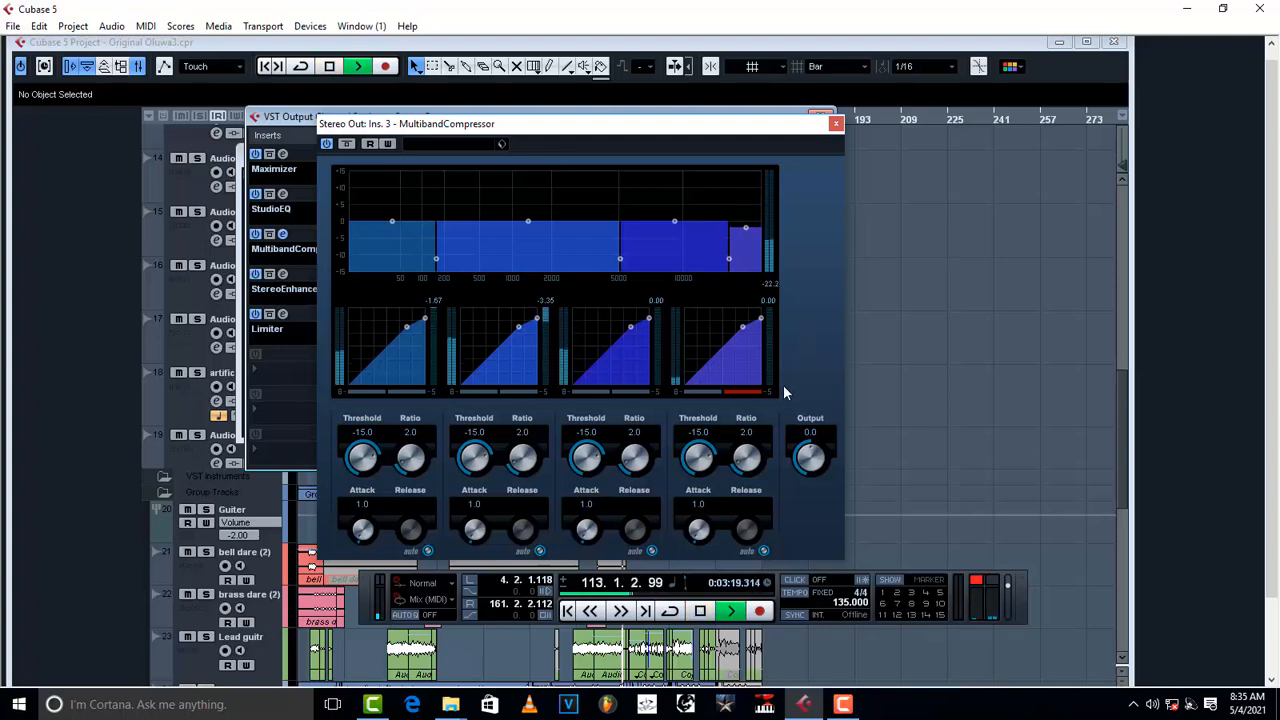
pyautogui.moveTo(746, 228); pyautogui.dragTo(750, 205)
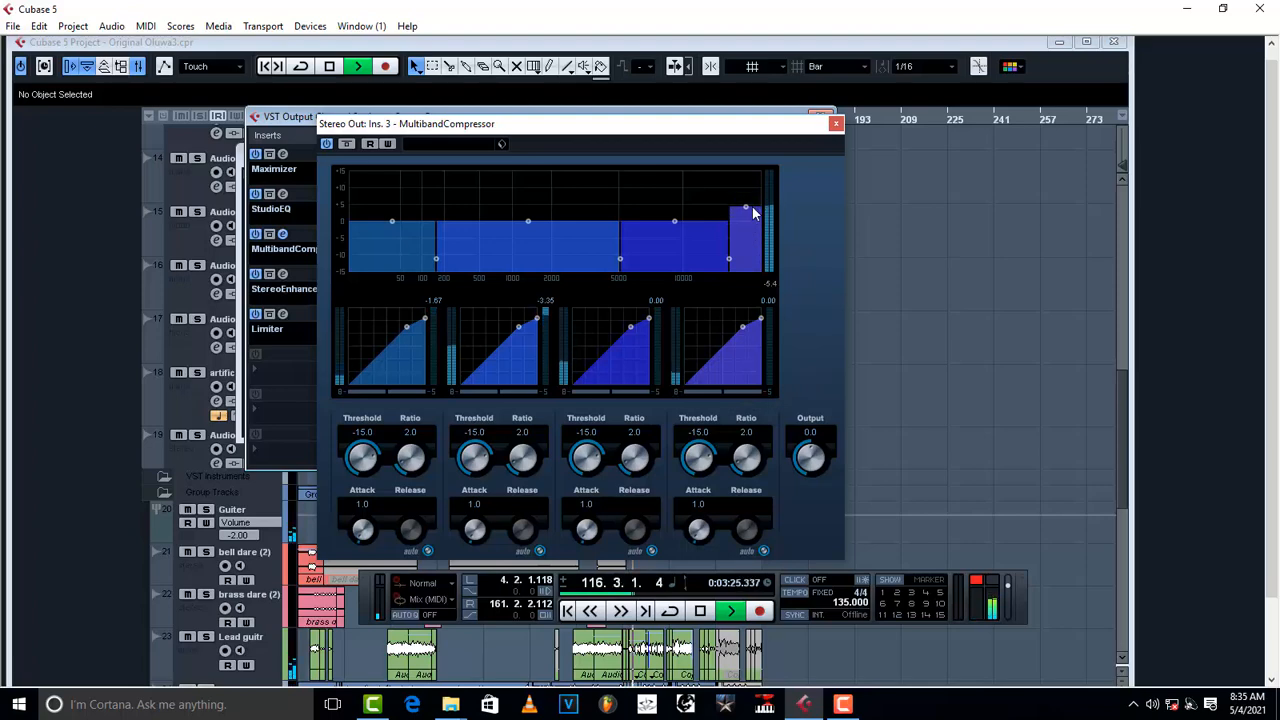
pyautogui.press('space')
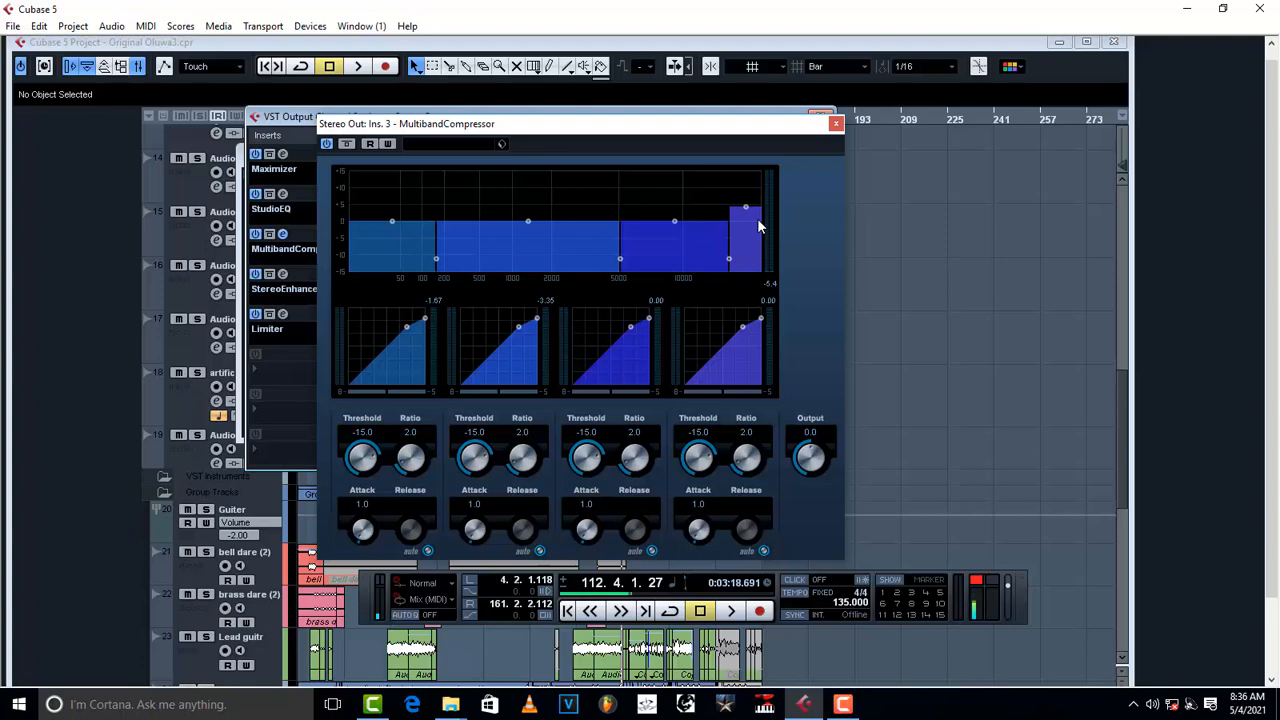
# - Turn off automatic release for all four MultibandCompressor bands
pyautogui.click(427, 551)
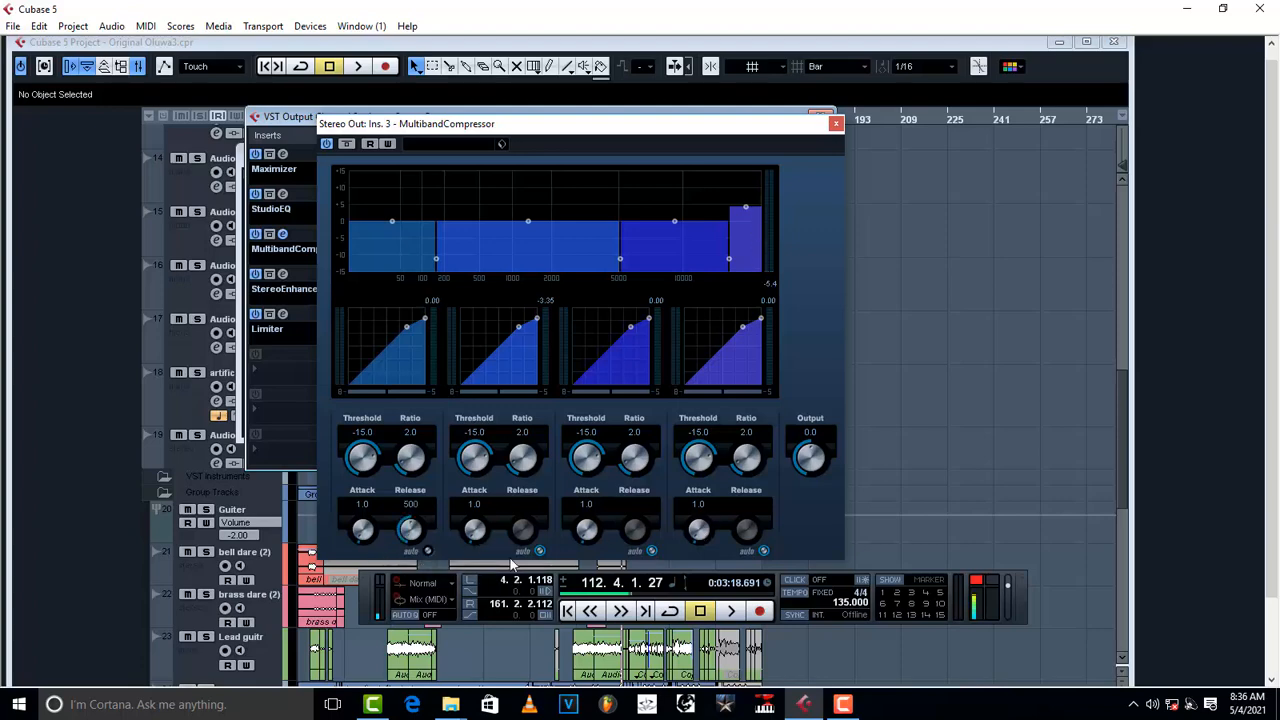
pyautogui.click(539, 551)
pyautogui.click(651, 551)
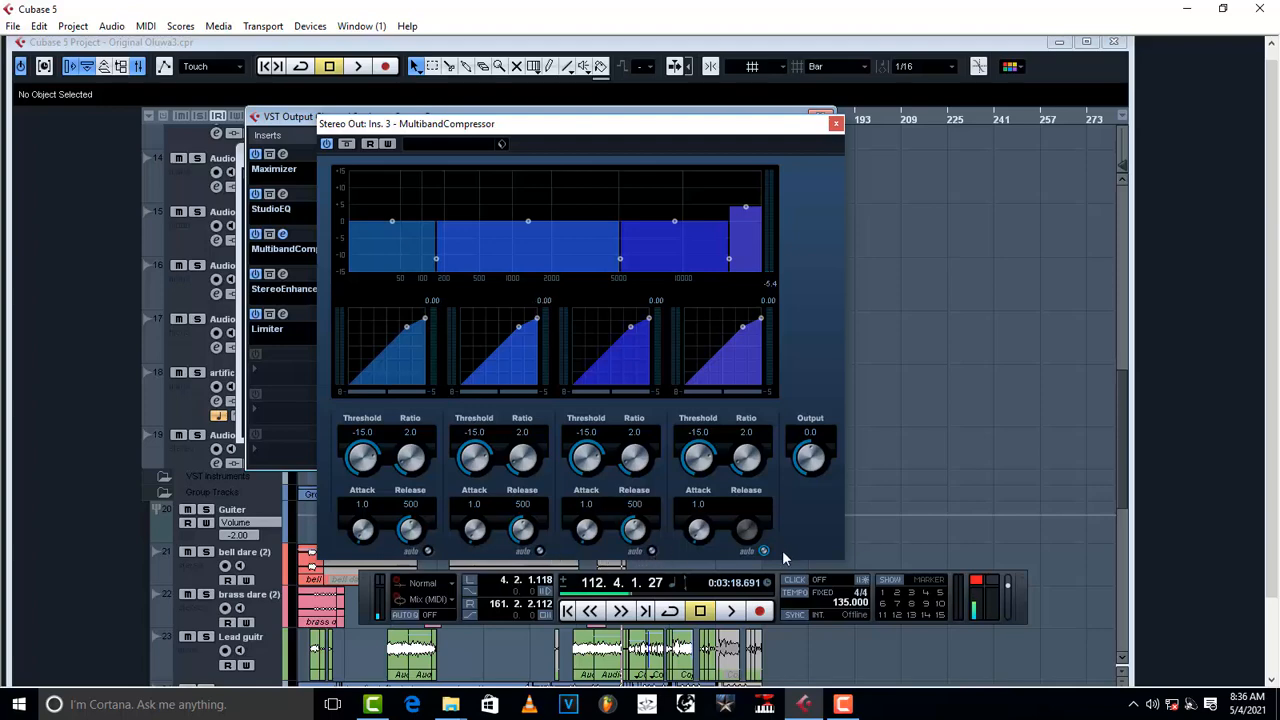
pyautogui.click(763, 551)
# - Set the MultibandCompressor's third band to about +9 dB during playback, stop, and lower it to about -6 dB
pyautogui.press('space')
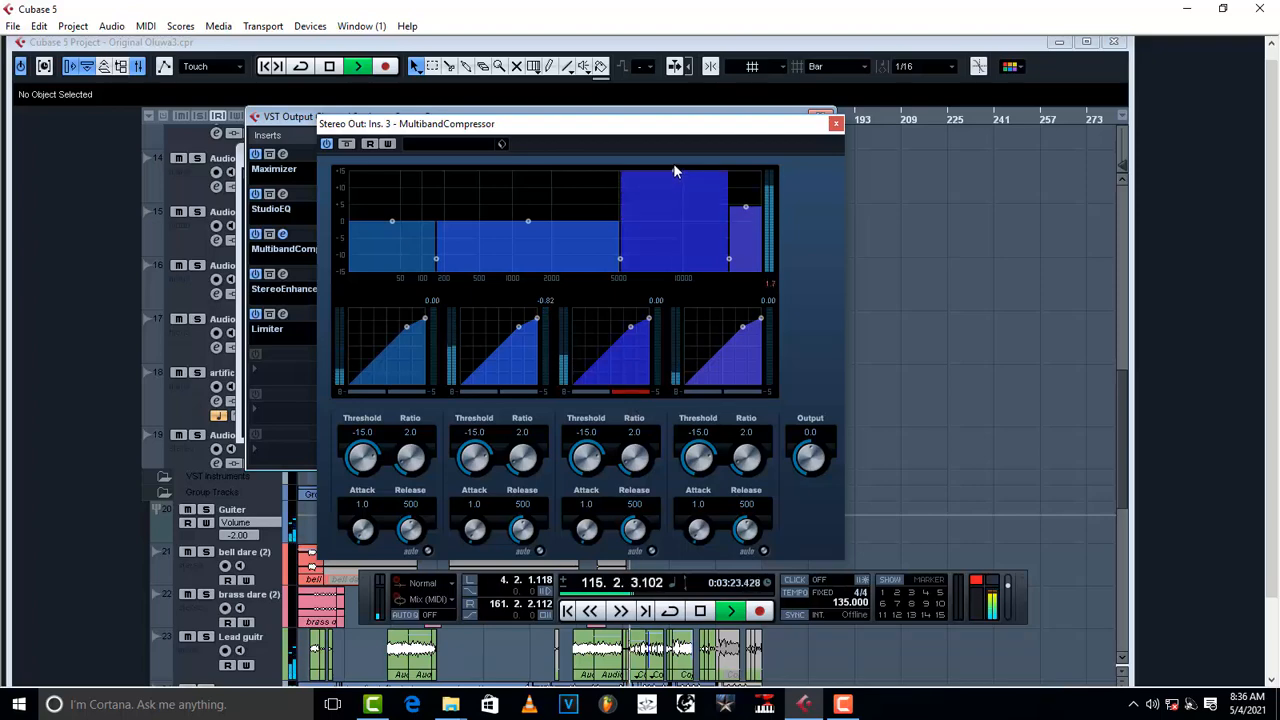
pyautogui.moveTo(673, 163); pyautogui.dragTo(674, 190)
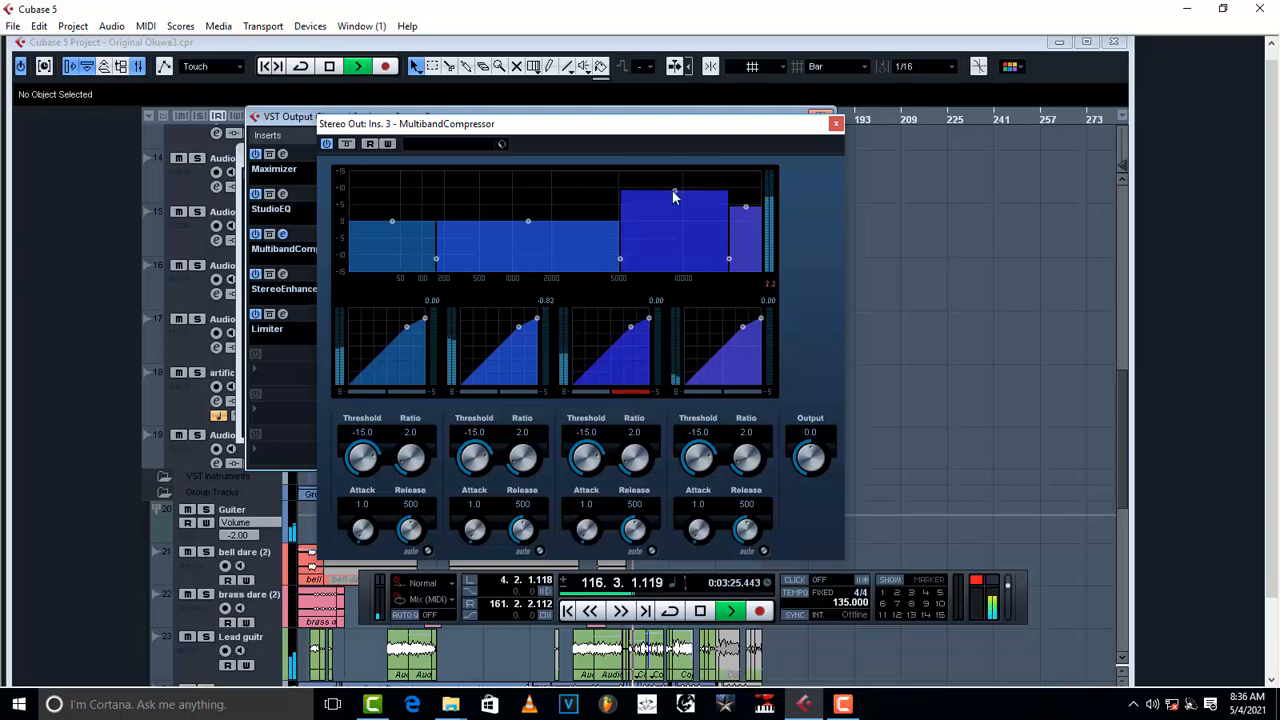
pyautogui.press('space')
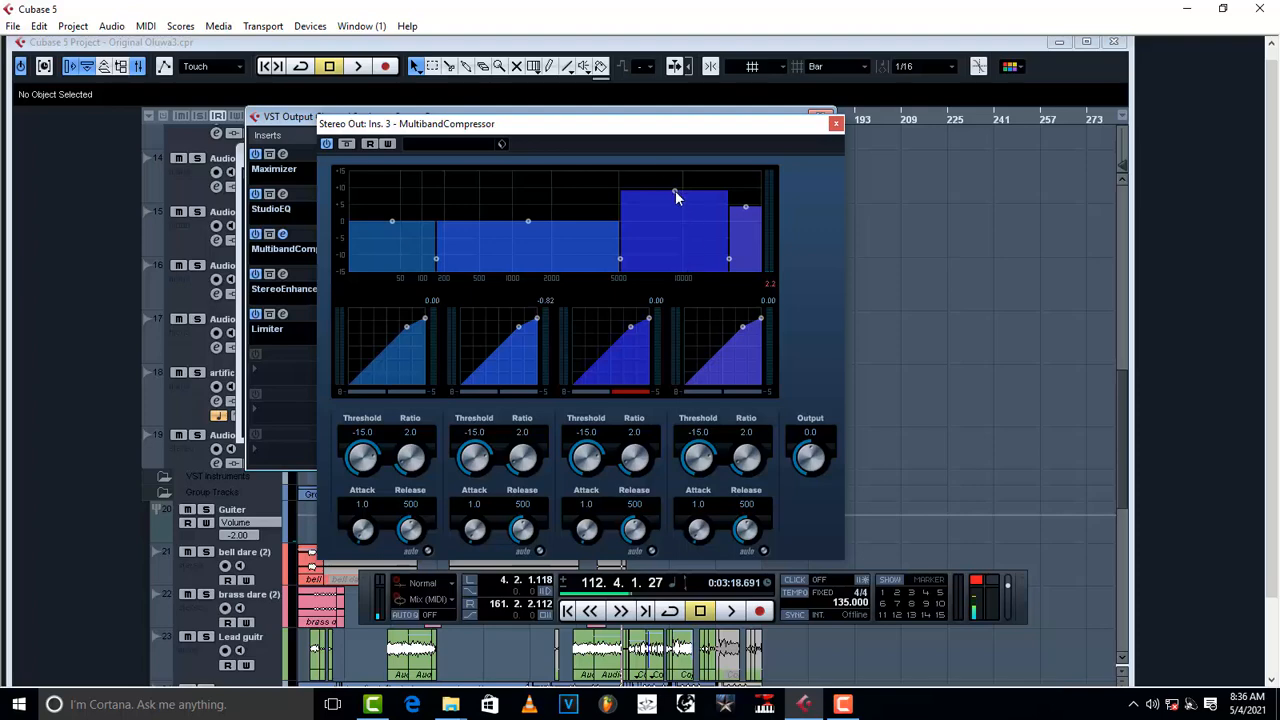
pyautogui.moveTo(675, 190); pyautogui.dragTo(666, 241)
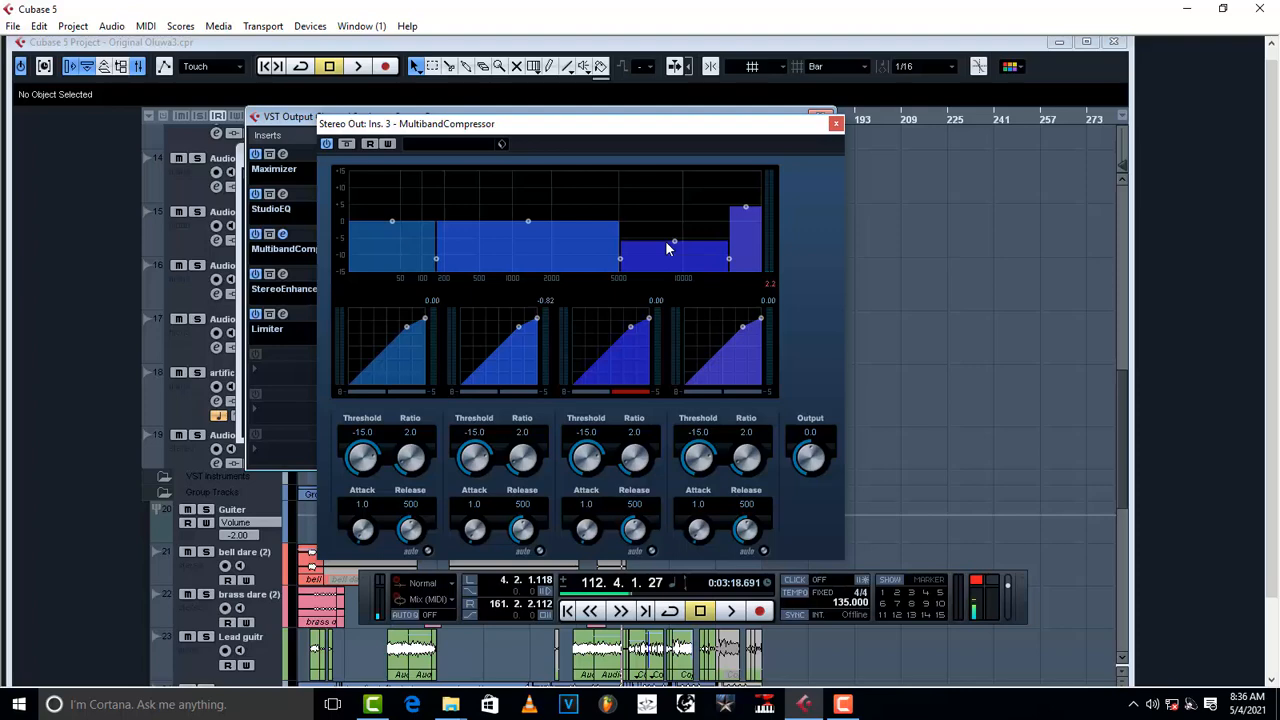
# - Raise the MultibandCompressor's third band to about -2 dB, and set its ratio to 2.1 and threshold to -6.0
pyautogui.moveTo(669, 251)
pyautogui.mouseDown()
pyautogui.moveTo(679, 228)
pyautogui.moveTo(673, 263)
pyautogui.moveTo(673, 209)
pyautogui.moveTo(665, 227)
pyautogui.mouseUp()
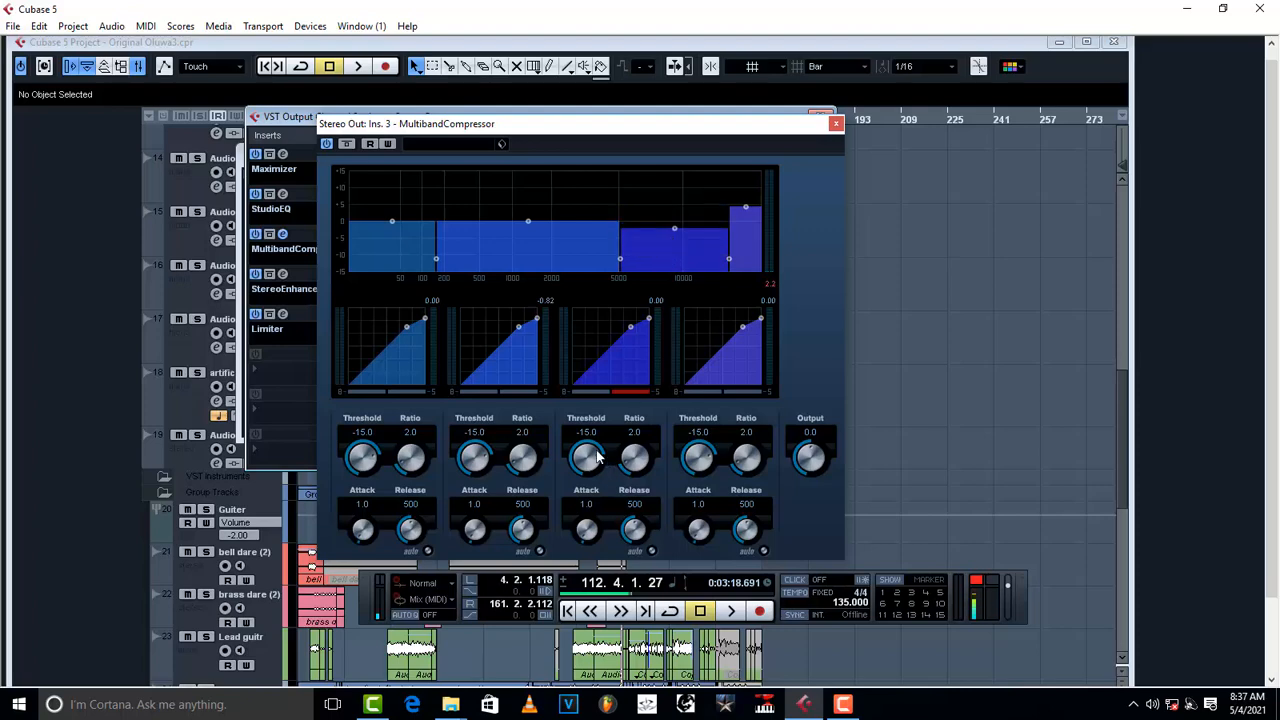
pyautogui.moveTo(596, 457); pyautogui.dragTo(587, 483)
pyautogui.moveTo(593, 455); pyautogui.dragTo(634, 458)
pyautogui.moveTo(586, 455); pyautogui.dragTo(581, 483)
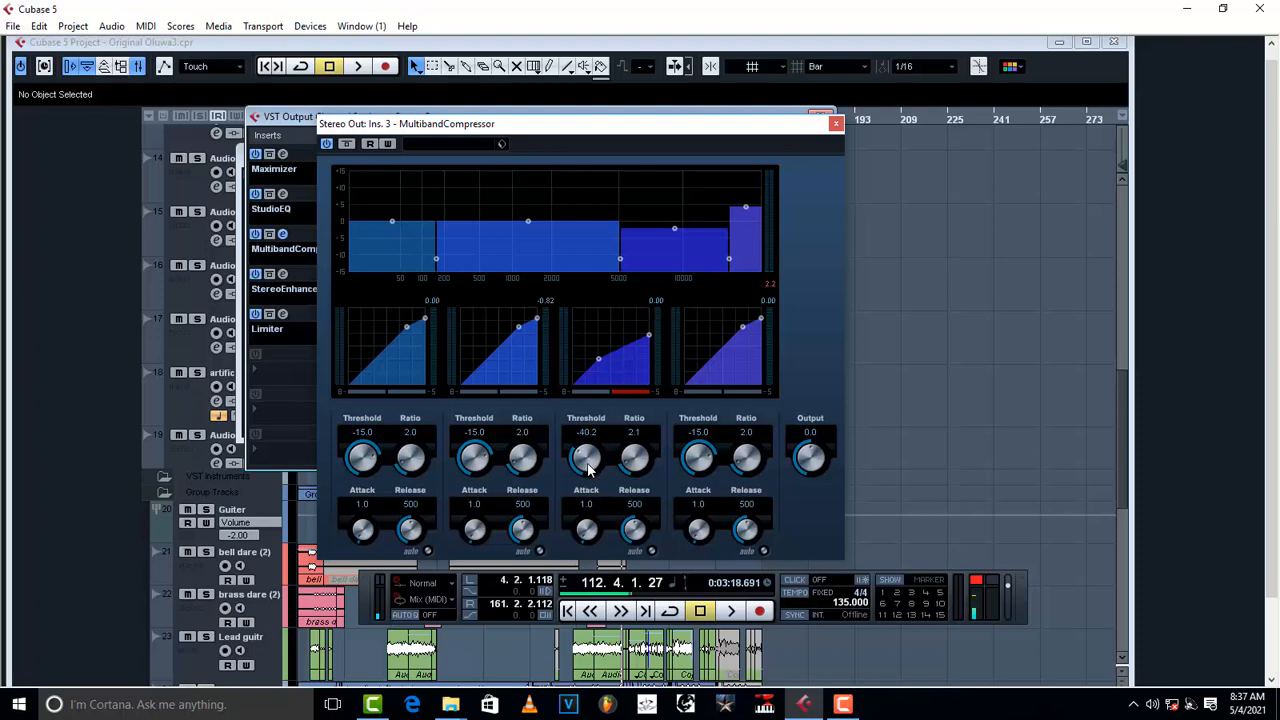
pyautogui.moveTo(587, 463); pyautogui.dragTo(597, 382)
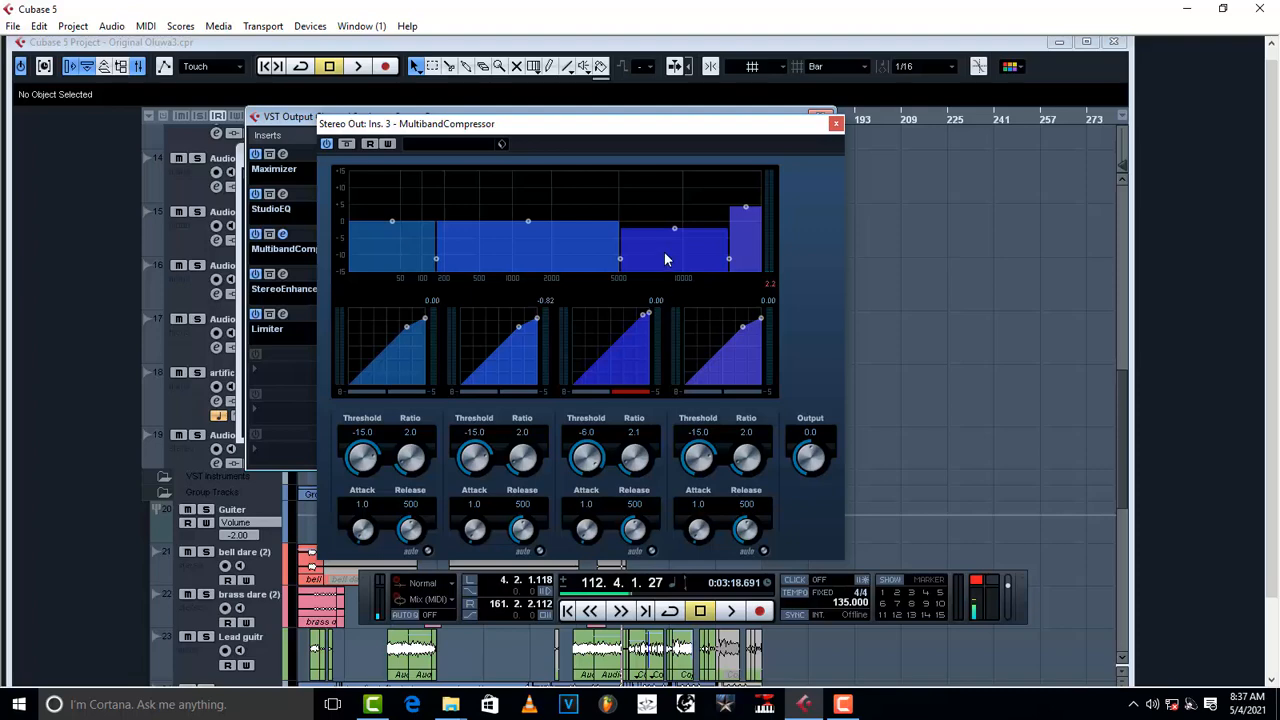
# - Raise the third band to about -1 dB and set its threshold to -29.4 during playback, and stop
pyautogui.moveTo(675, 226); pyautogui.dragTo(676, 224)
pyautogui.press('space')
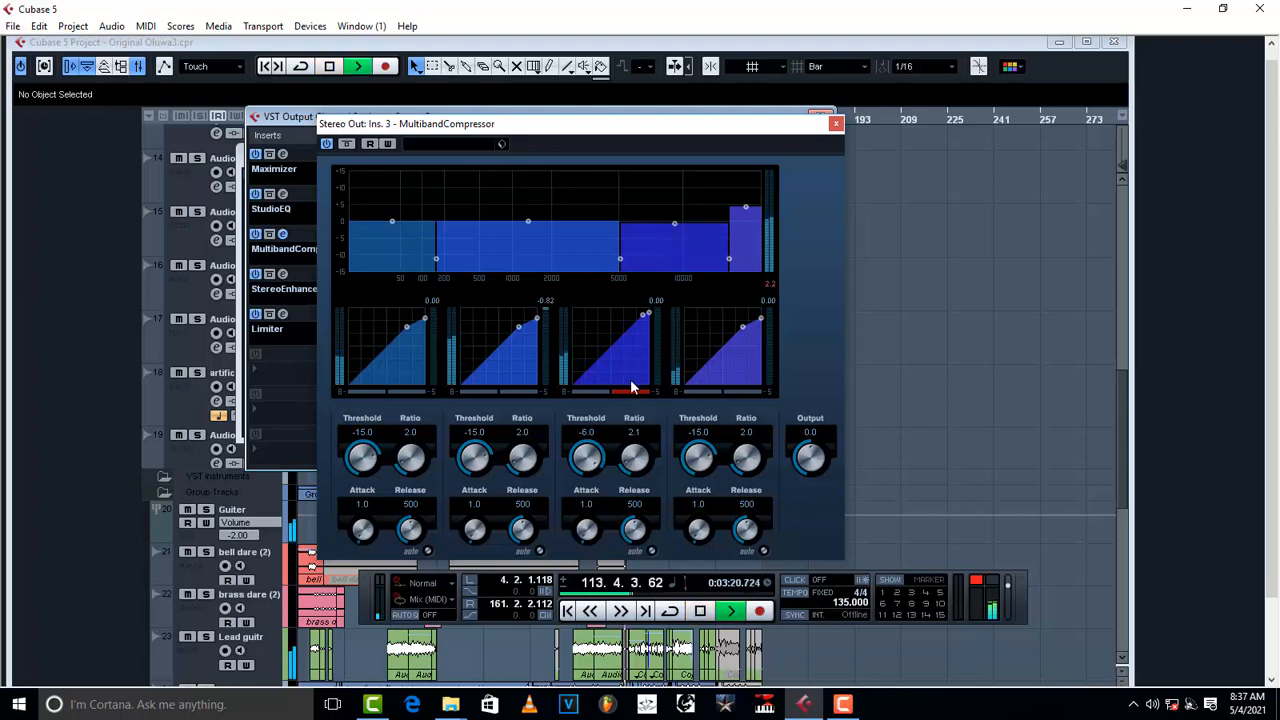
pyautogui.moveTo(675, 228)
pyautogui.mouseDown()
pyautogui.moveTo(672, 169)
pyautogui.moveTo(669, 226)
pyautogui.mouseUp()
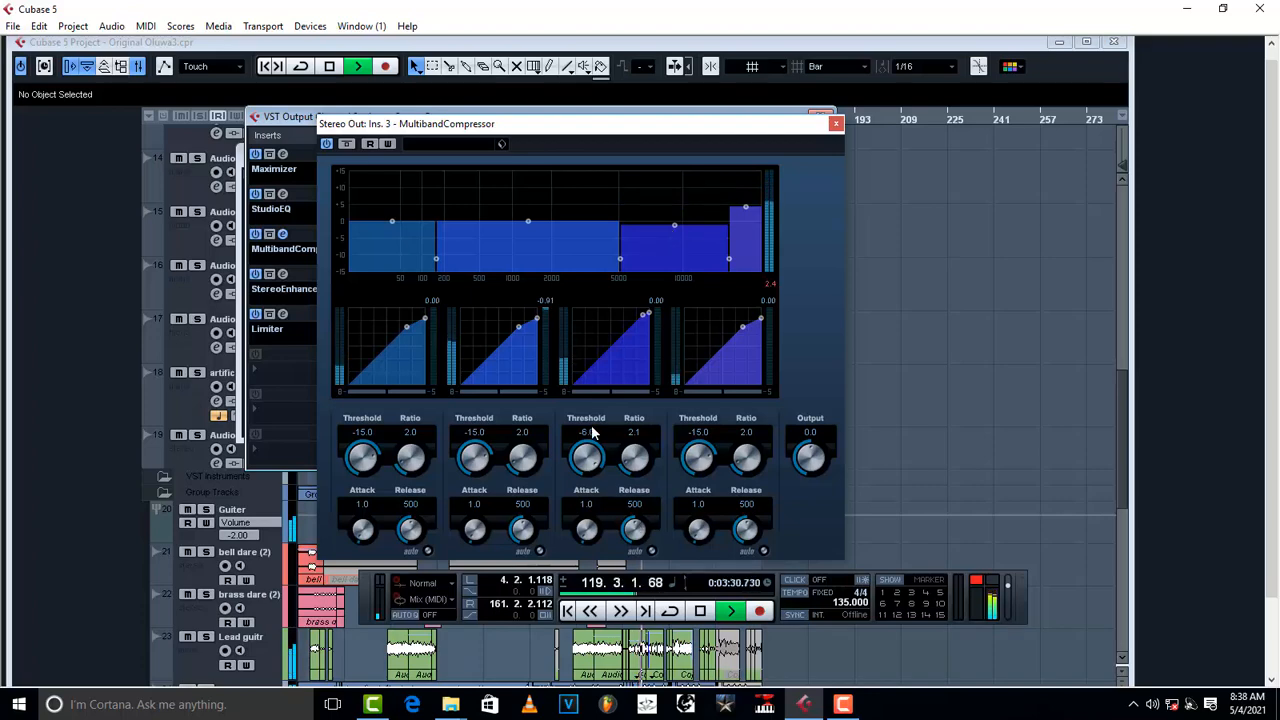
pyautogui.moveTo(588, 457); pyautogui.dragTo(568, 509)
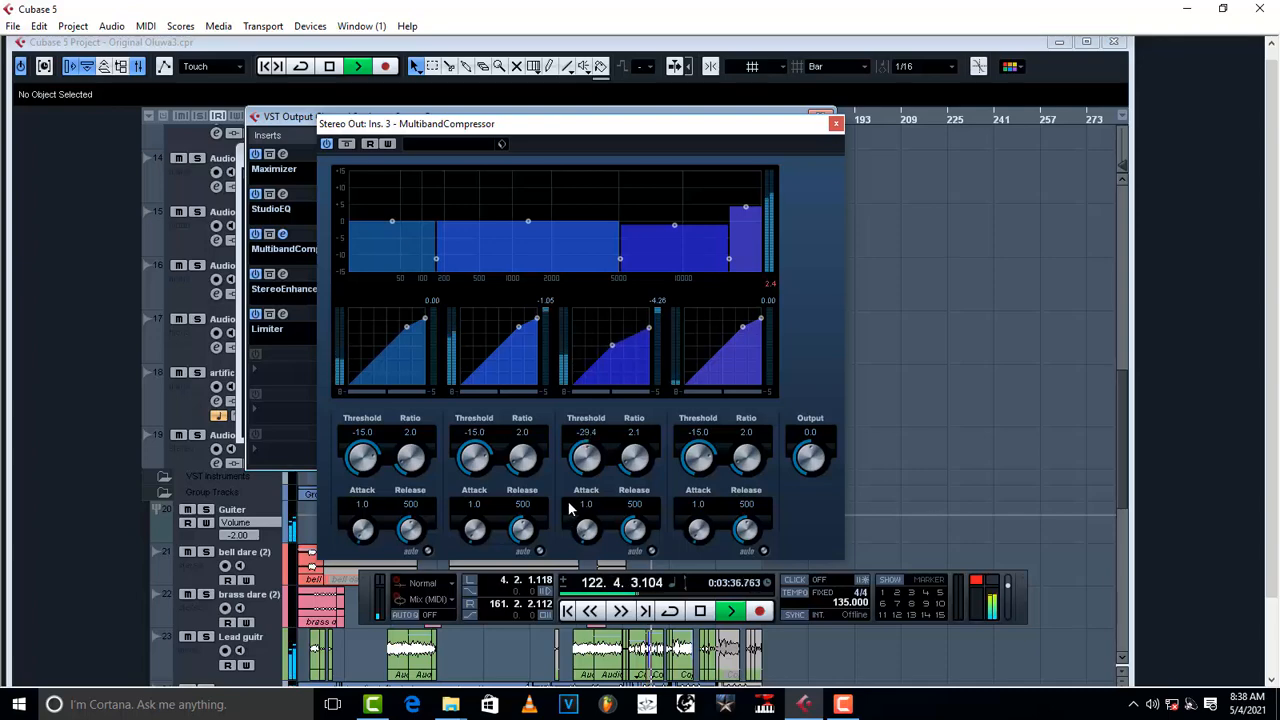
pyautogui.press('space')
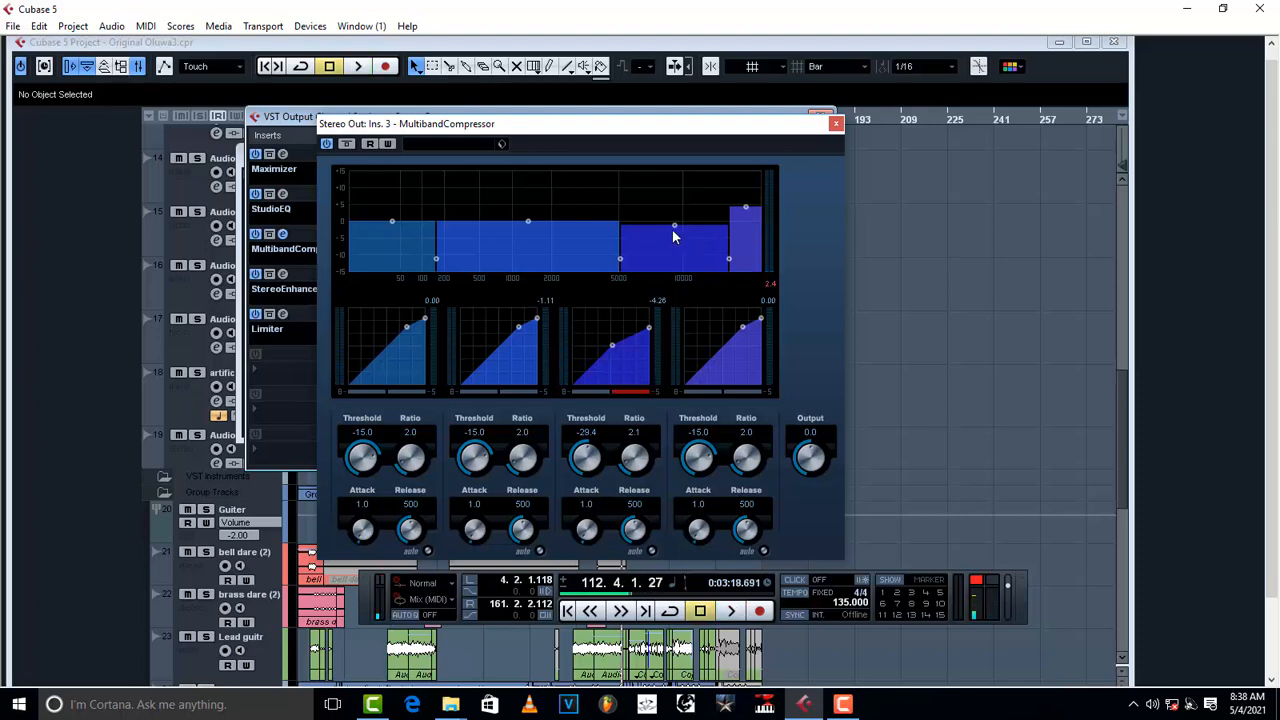
# - Try the third band at about +15 dB and its threshold at -40.8, auditioning each change with brief playback
pyautogui.press('space')
pyautogui.moveTo(675, 222); pyautogui.dragTo(677, 170)
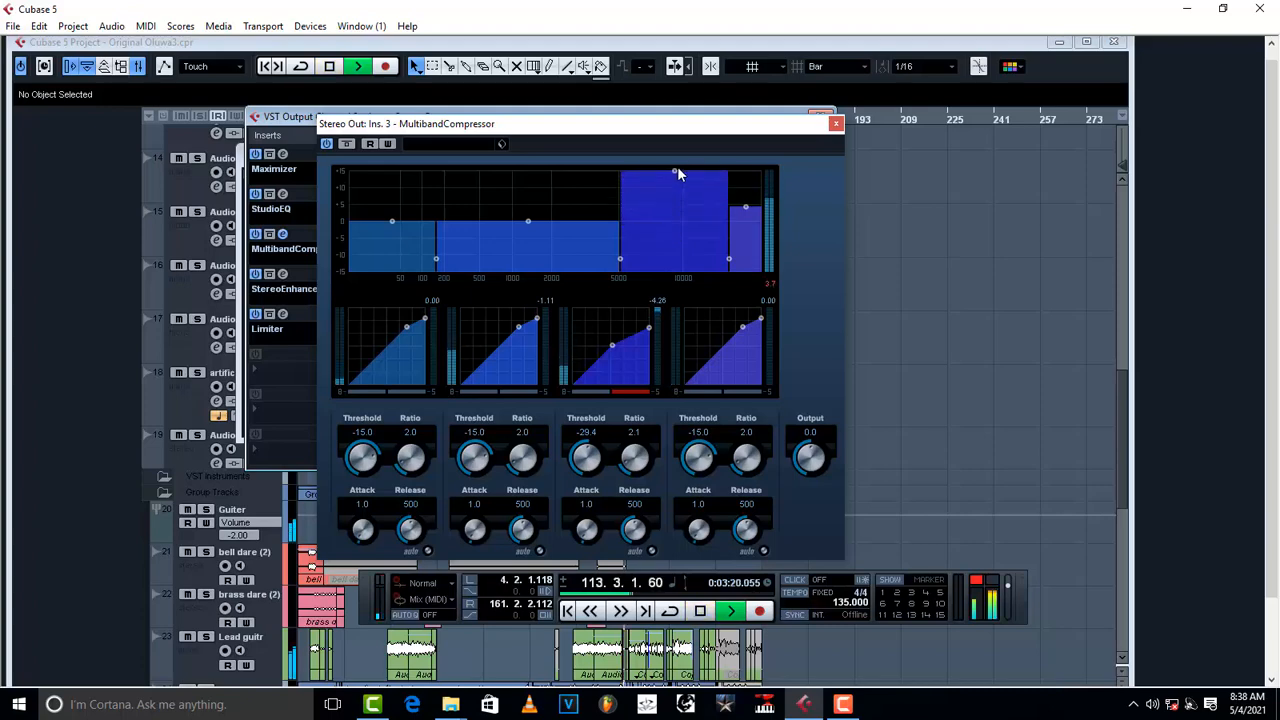
pyautogui.press('space')
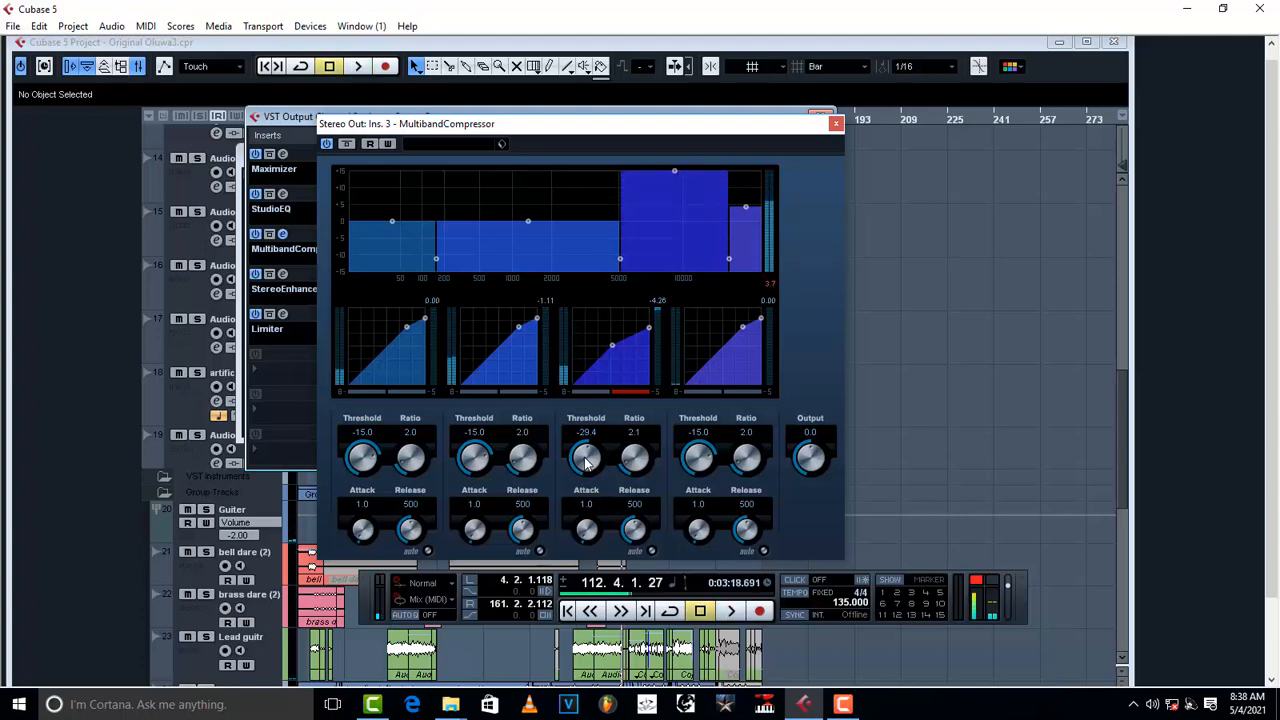
pyautogui.moveTo(587, 458); pyautogui.dragTo(580, 484)
pyautogui.press('space')
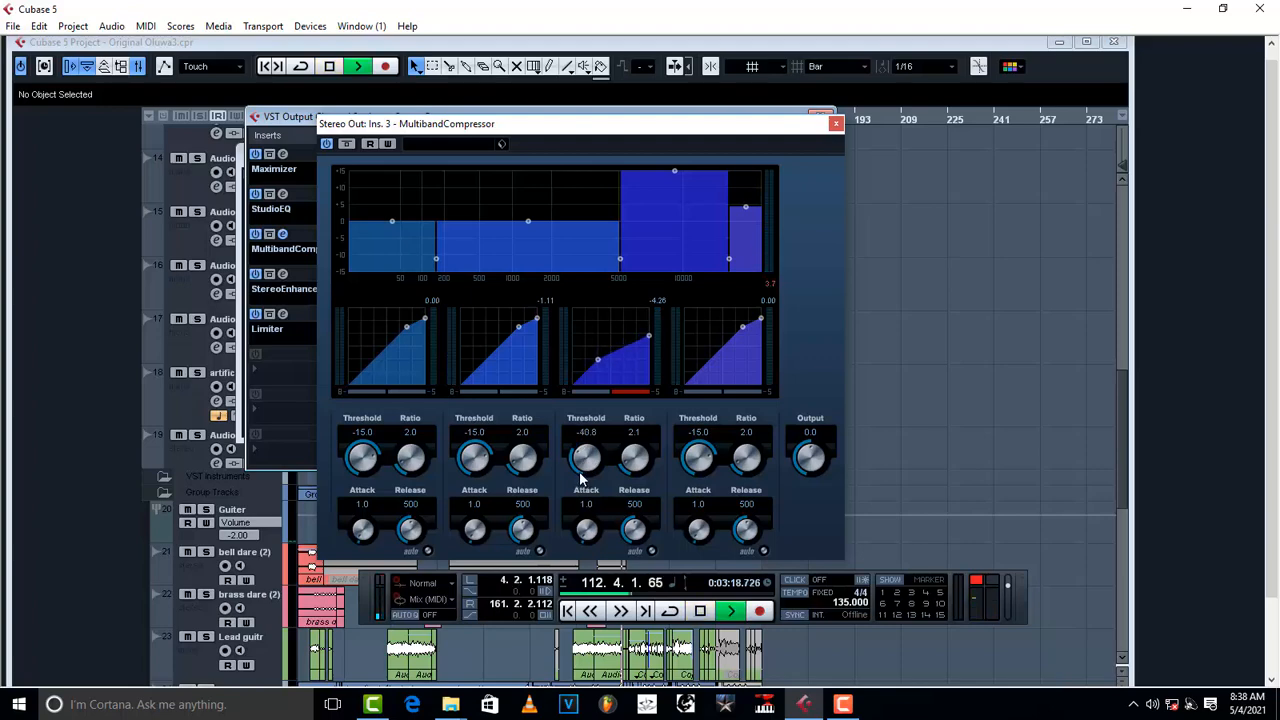
pyautogui.press('space')
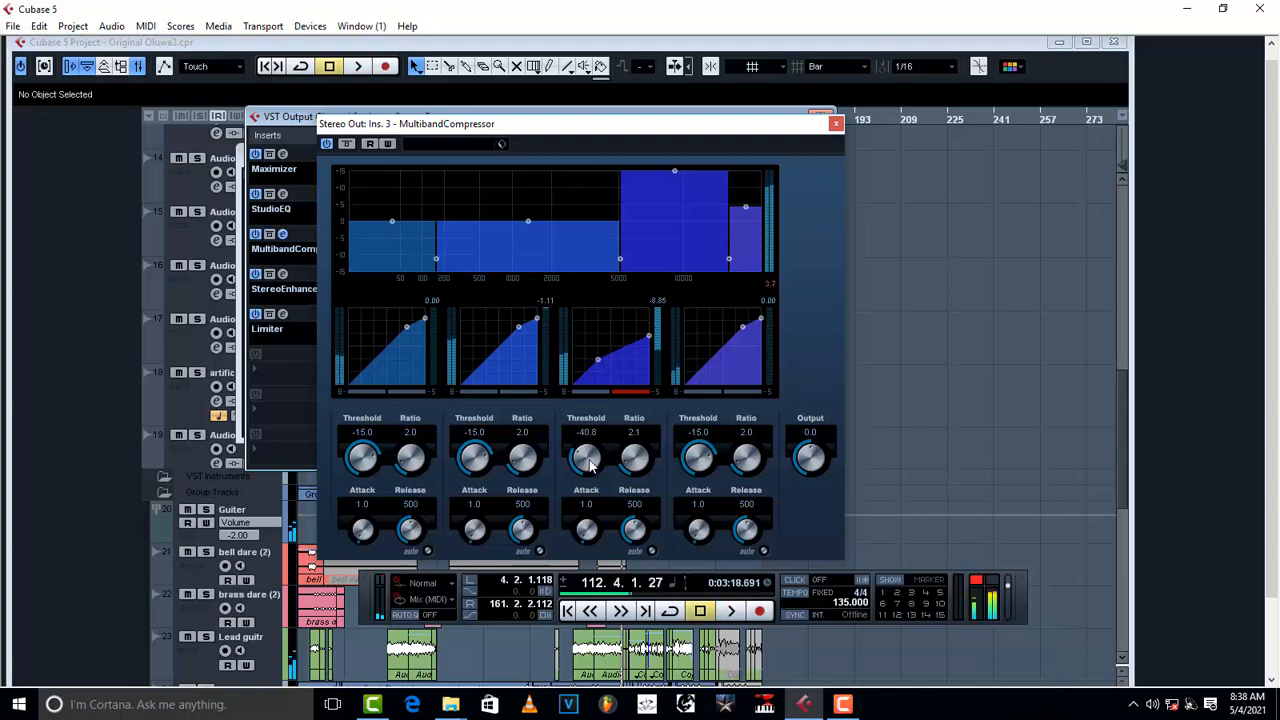
# - Lower the third band to about -1 dB and set its threshold to -27.0 while auditioning the song
pyautogui.moveTo(673, 173); pyautogui.dragTo(670, 230)
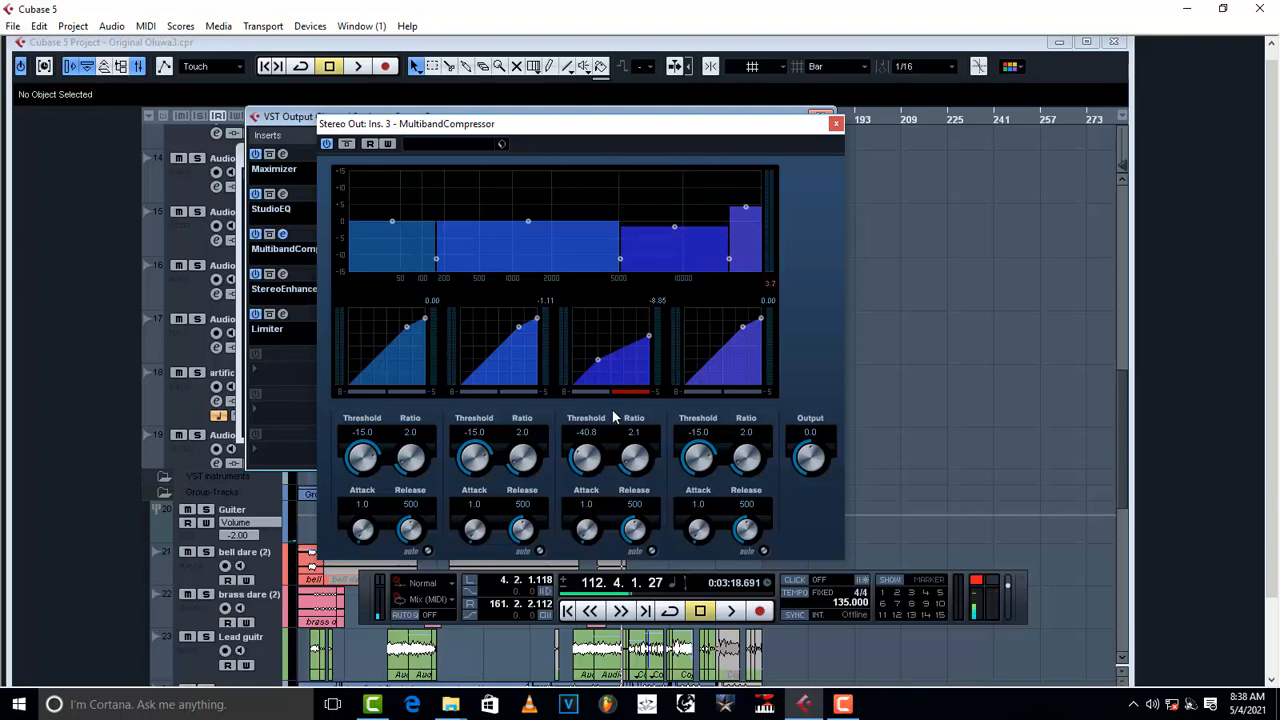
pyautogui.moveTo(589, 465); pyautogui.dragTo(592, 452)
pyautogui.press('space')
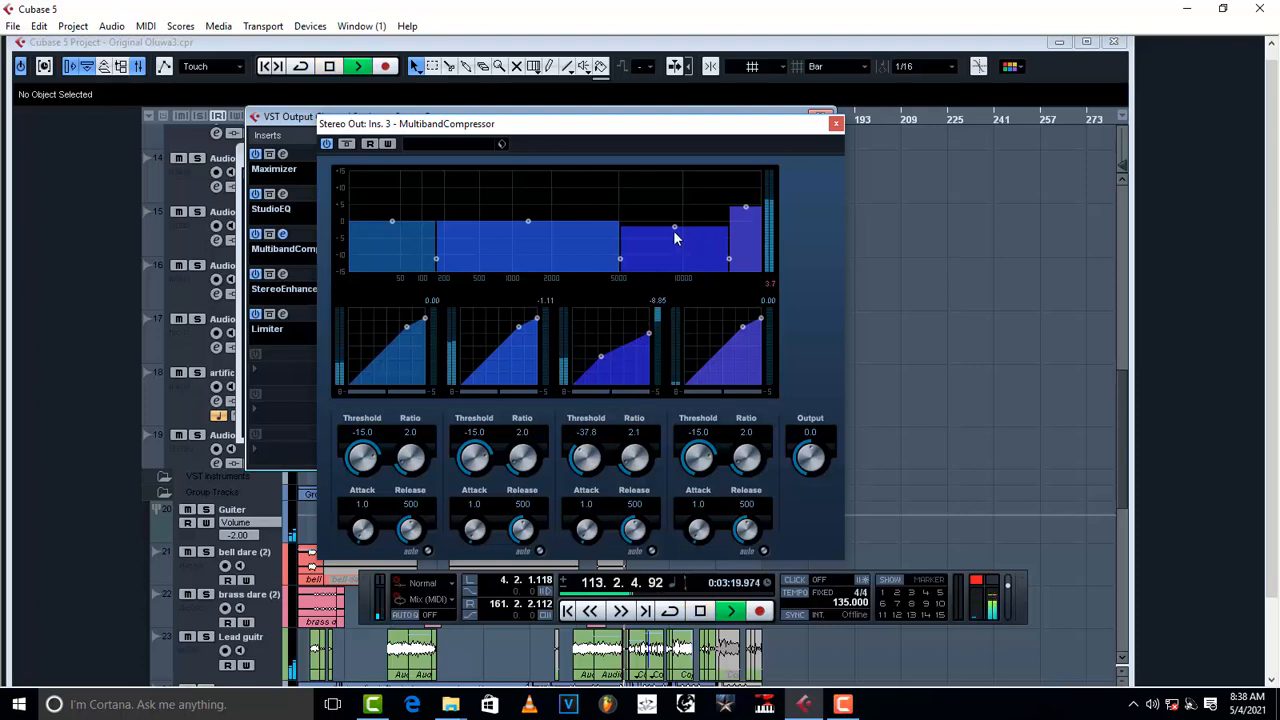
pyautogui.moveTo(674, 229); pyautogui.dragTo(674, 228)
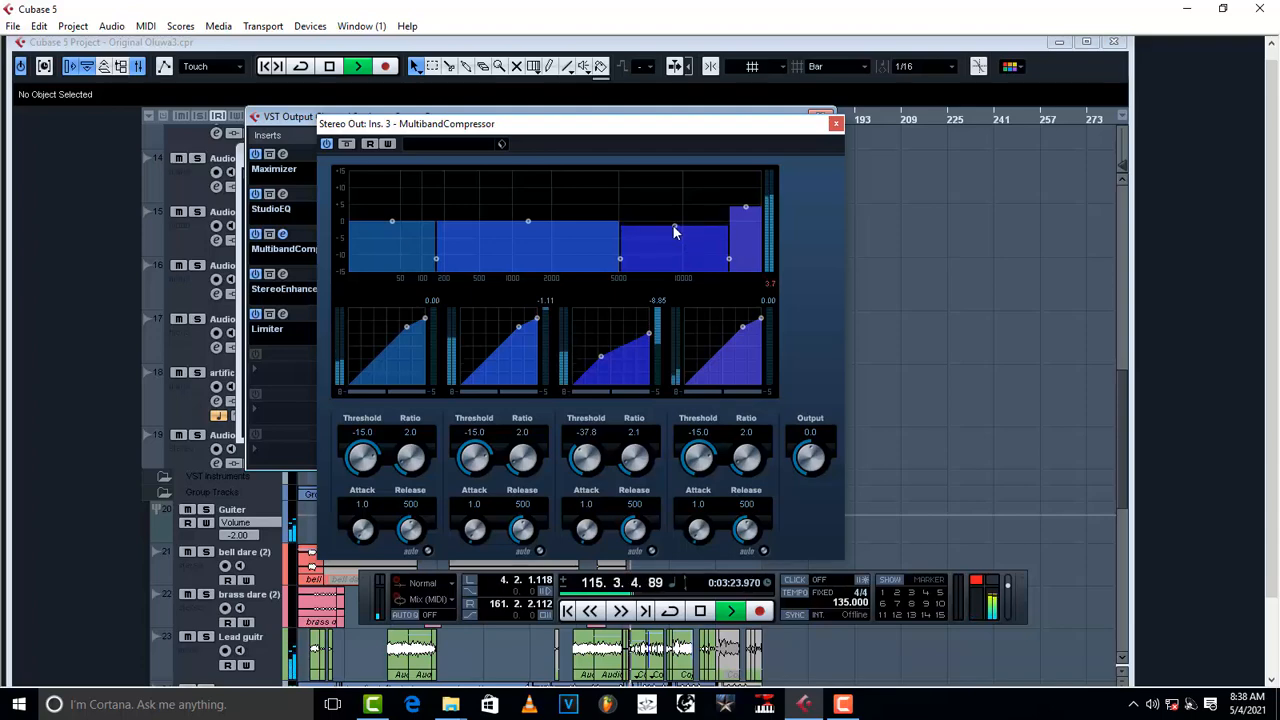
pyautogui.moveTo(585, 470); pyautogui.dragTo(583, 443)
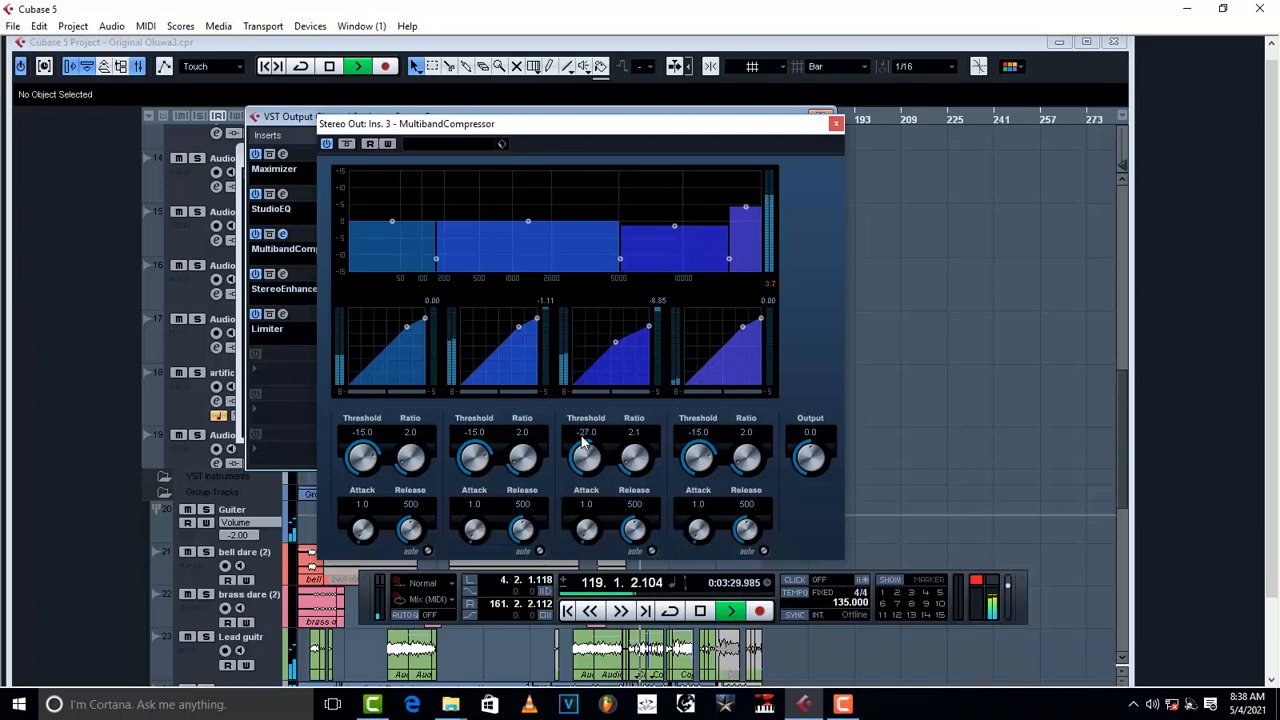
pyautogui.press('space')
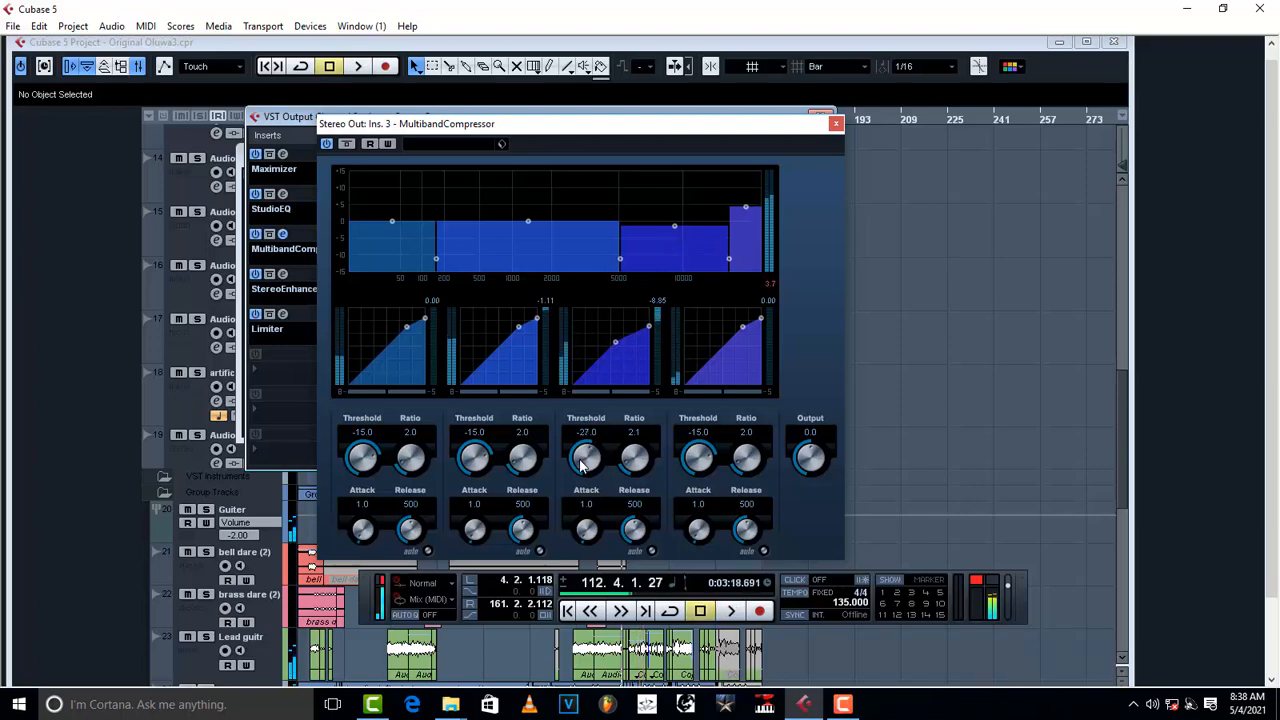
pyautogui.press('space')
pyautogui.press('space')
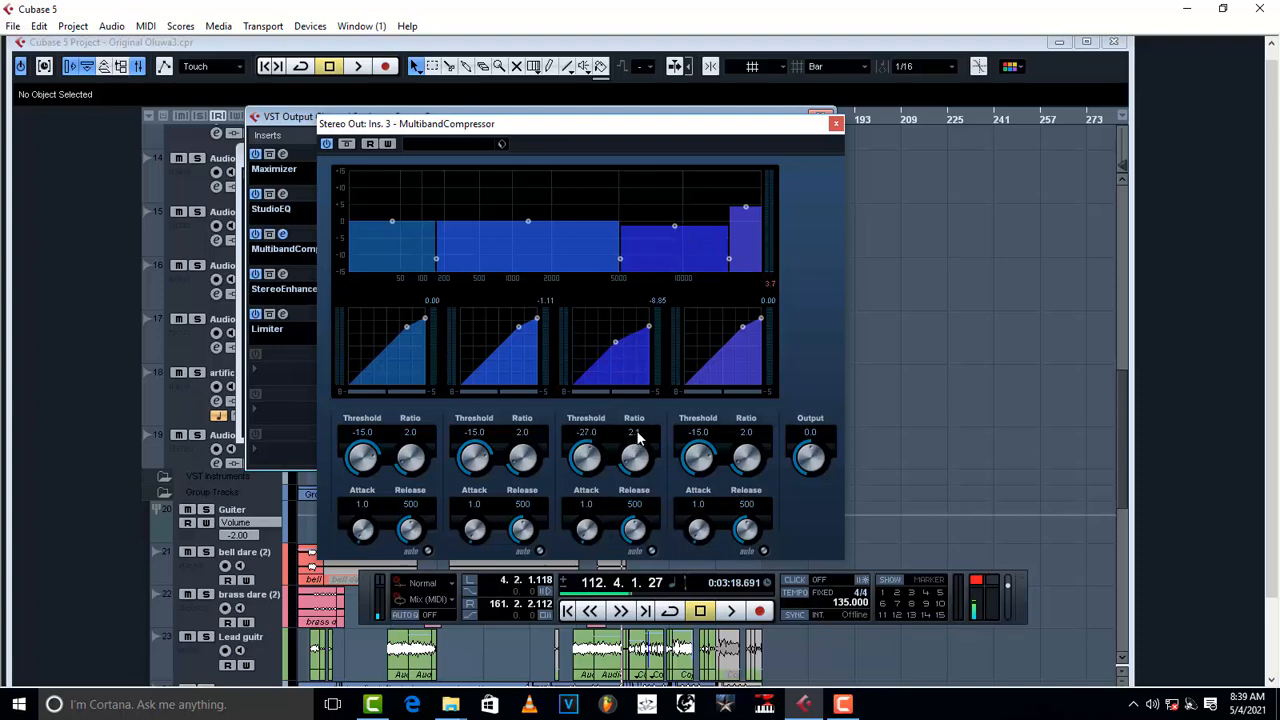
# - Set the third band's attack to 5.0 and its release to 322
pyautogui.moveTo(588, 527)
pyautogui.mouseDown()
pyautogui.moveTo(589, 538)
pyautogui.moveTo(585, 514)
pyautogui.mouseUp()
pyautogui.moveTo(633, 533); pyautogui.dragTo(629, 547)
pyautogui.moveTo(633, 540); pyautogui.dragTo(652, 482)
pyautogui.moveTo(652, 482); pyautogui.dragTo(622, 540)
pyautogui.moveTo(589, 529); pyautogui.dragTo(590, 551)
# - Try the second band slightly above 0 dB during playback, and settle its level just below 0 dB
pyautogui.press('space')
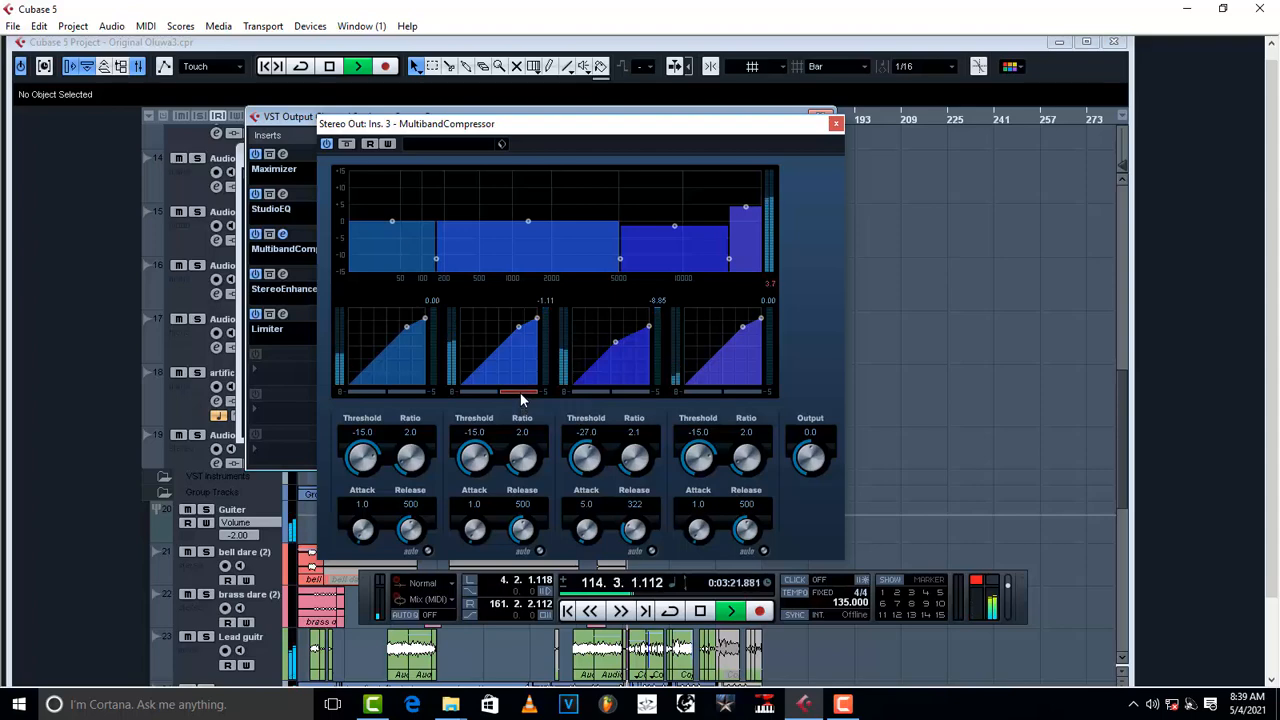
pyautogui.moveTo(526, 221)
pyautogui.mouseDown()
pyautogui.moveTo(526, 146)
pyautogui.moveTo(520, 229)
pyautogui.mouseUp()
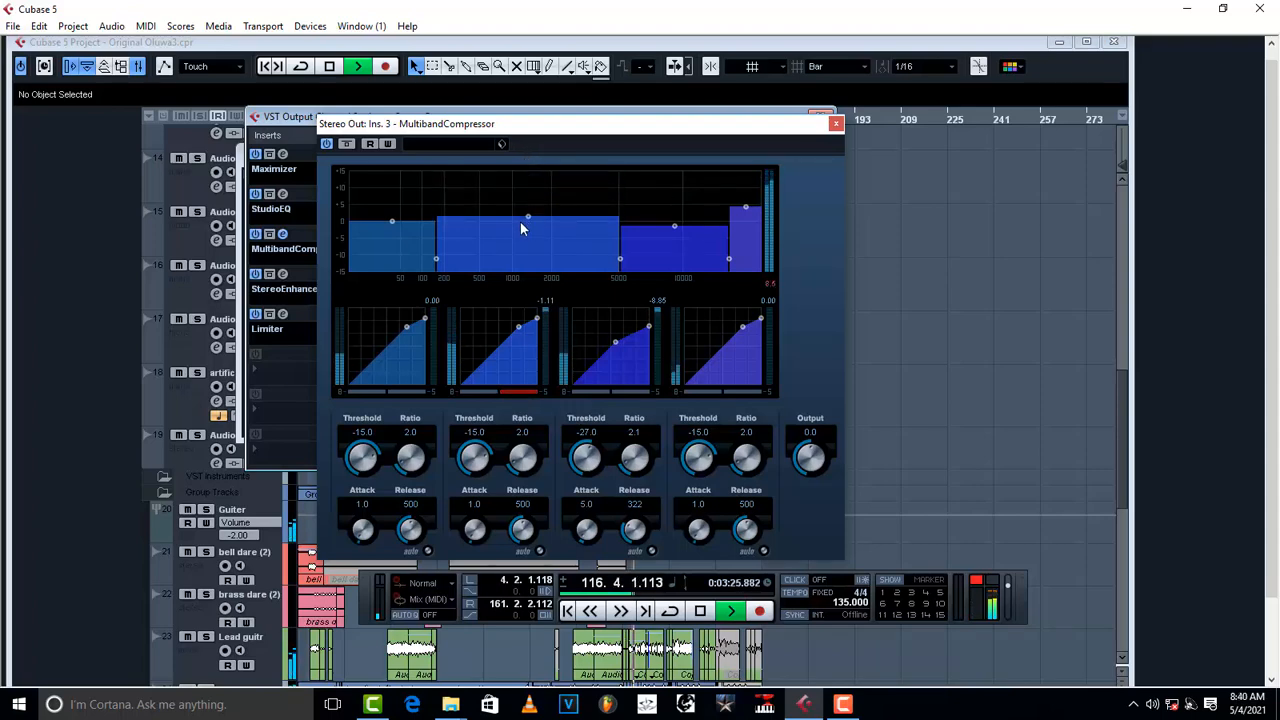
pyautogui.press('space')
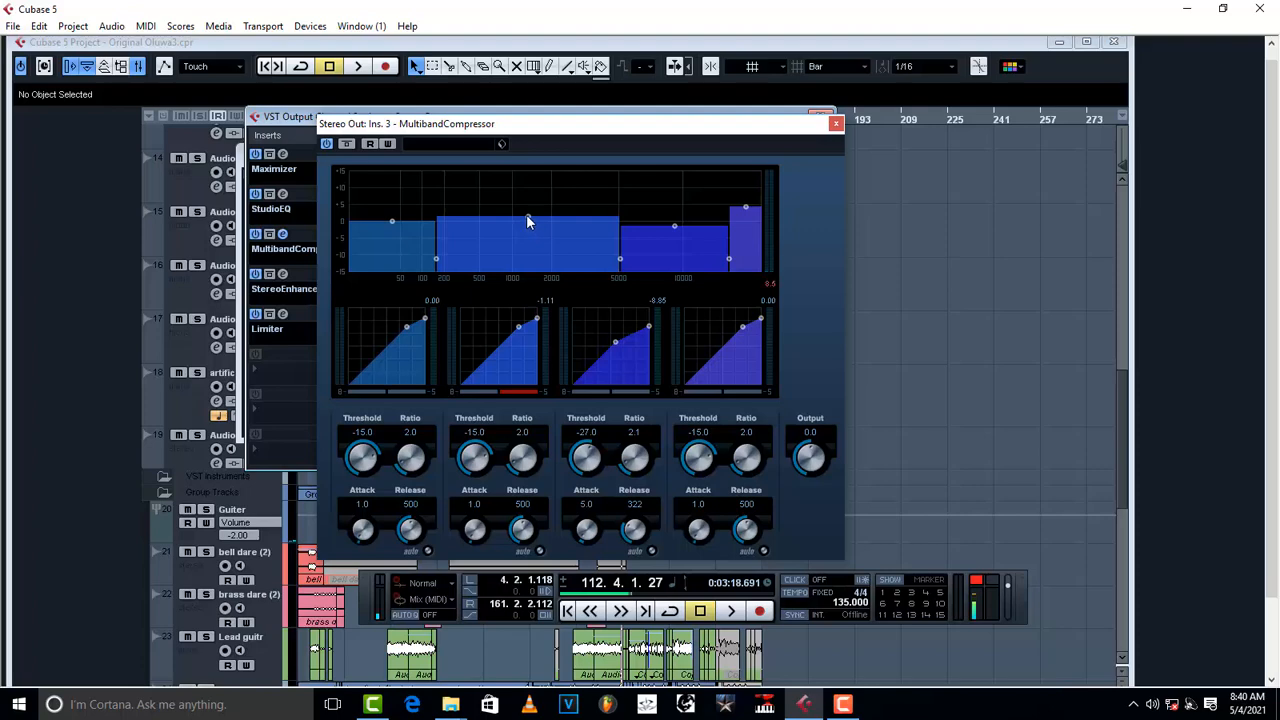
pyautogui.moveTo(526, 214)
pyautogui.mouseDown()
pyautogui.moveTo(530, 176)
pyautogui.moveTo(531, 221)
pyautogui.mouseUp()
pyautogui.press('space')
pyautogui.moveTo(526, 224)
pyautogui.mouseDown()
pyautogui.moveTo(527, 163)
pyautogui.moveTo(519, 223)
pyautogui.mouseUp()
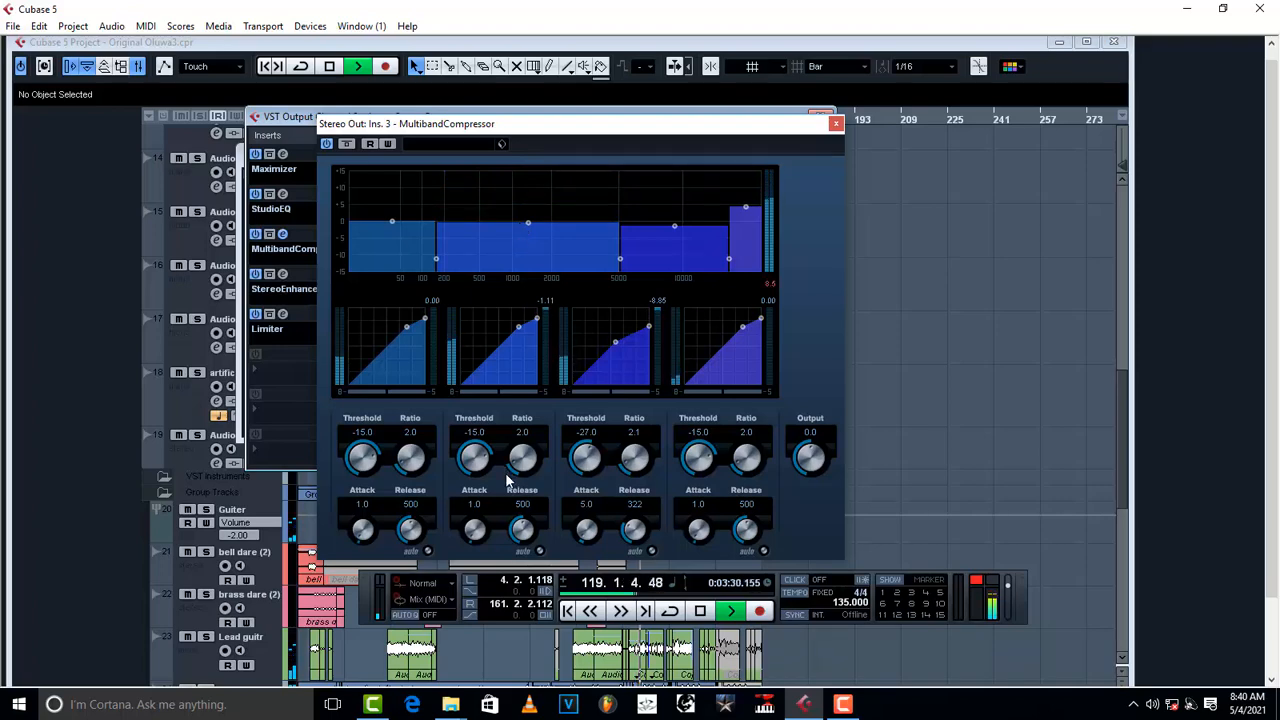
# - Set the second band's release to 218, ratio to 2.2 and threshold to -17.7 during playback, and stop
pyautogui.moveTo(521, 528); pyautogui.dragTo(516, 575)
pyautogui.moveTo(523, 467); pyautogui.dragTo(523, 462)
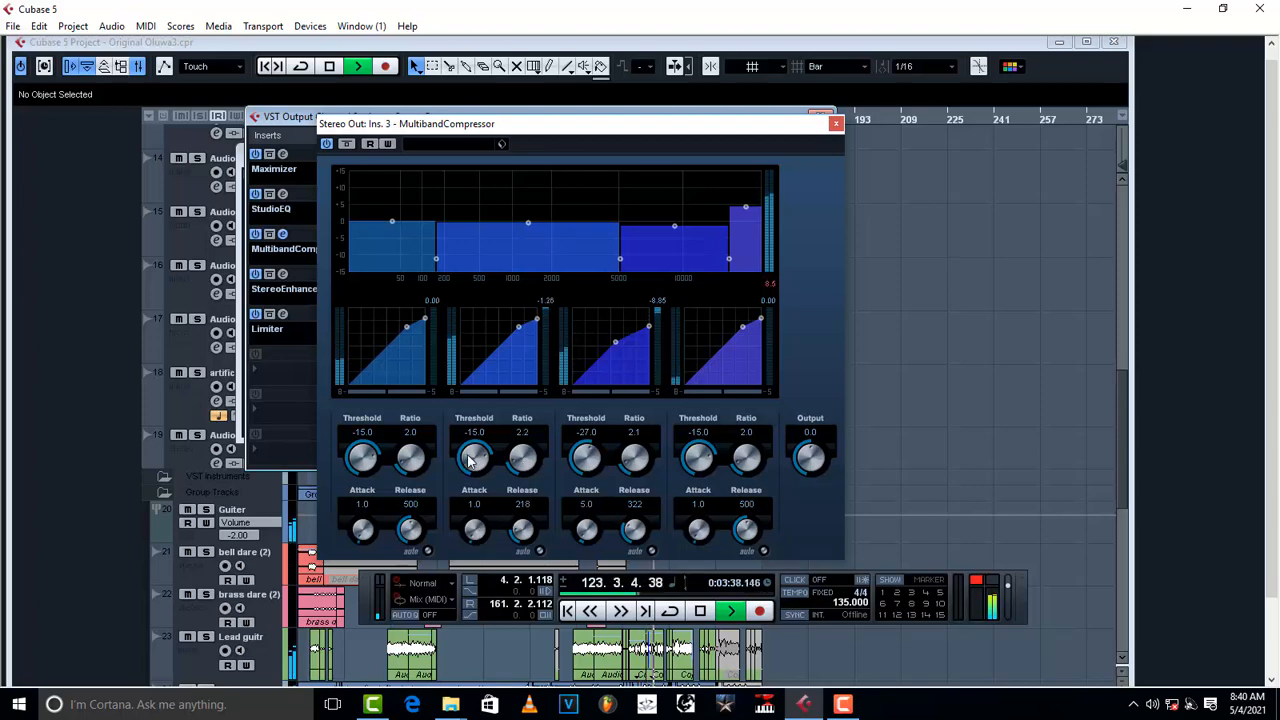
pyautogui.moveTo(469, 460); pyautogui.dragTo(470, 474)
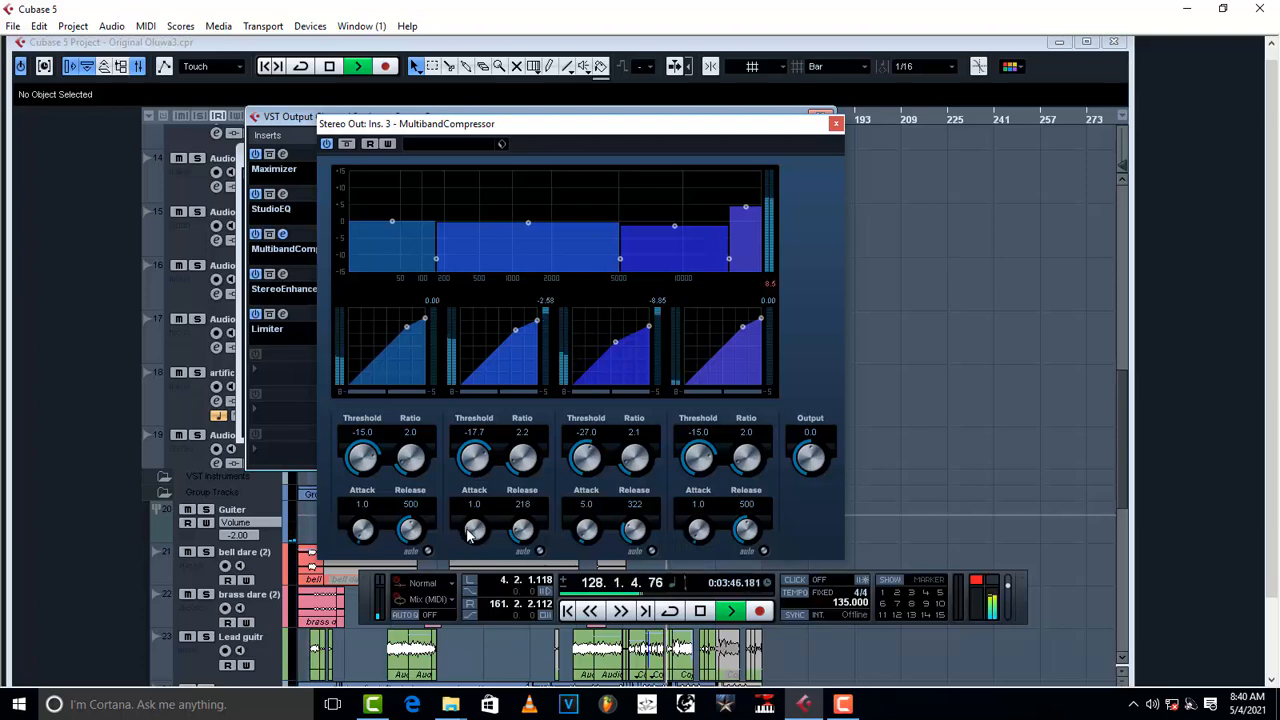
pyautogui.press('space')
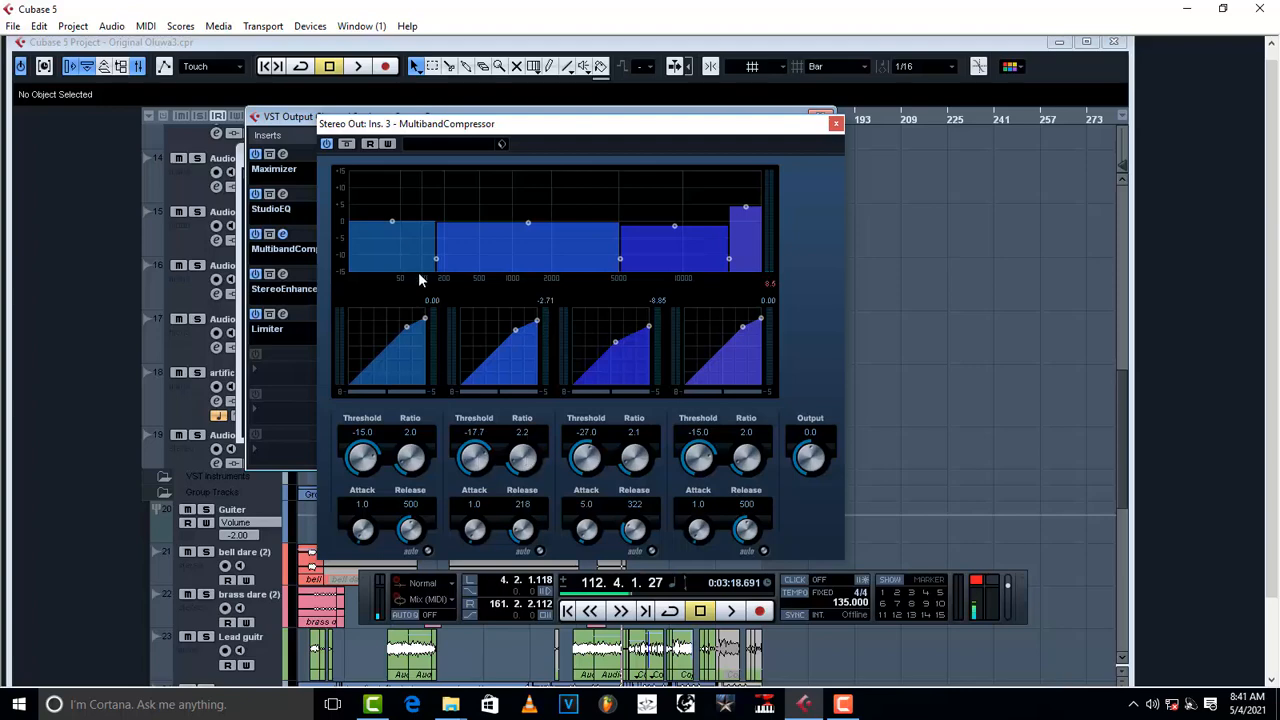
# - Audition the song with the MultibandCompressor's lowest band soloed
pyautogui.press('space')
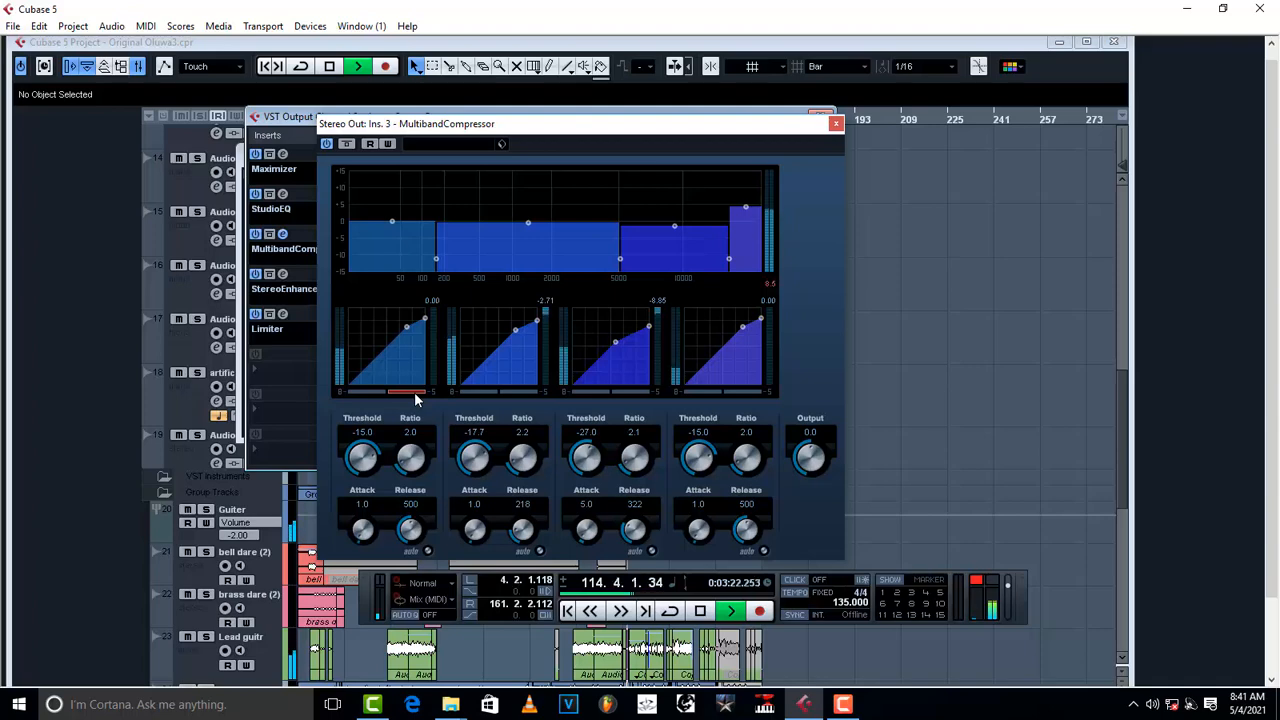
pyautogui.press('space')
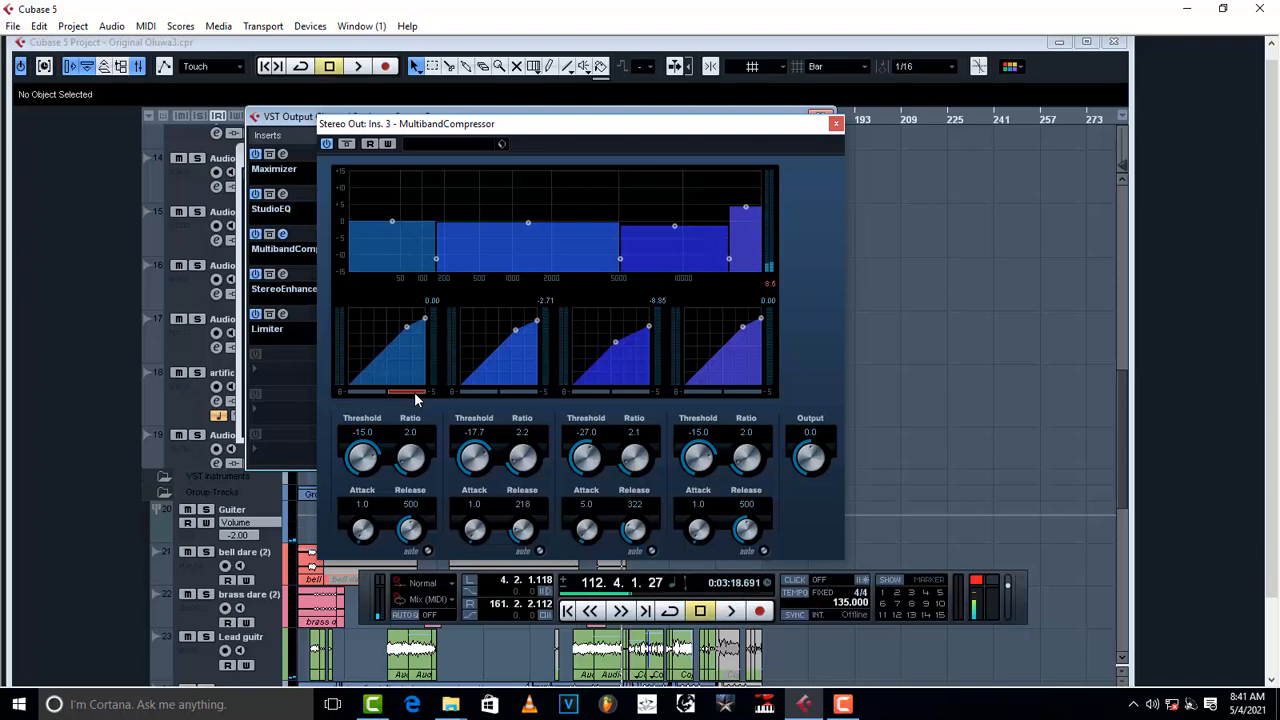
pyautogui.press('space')
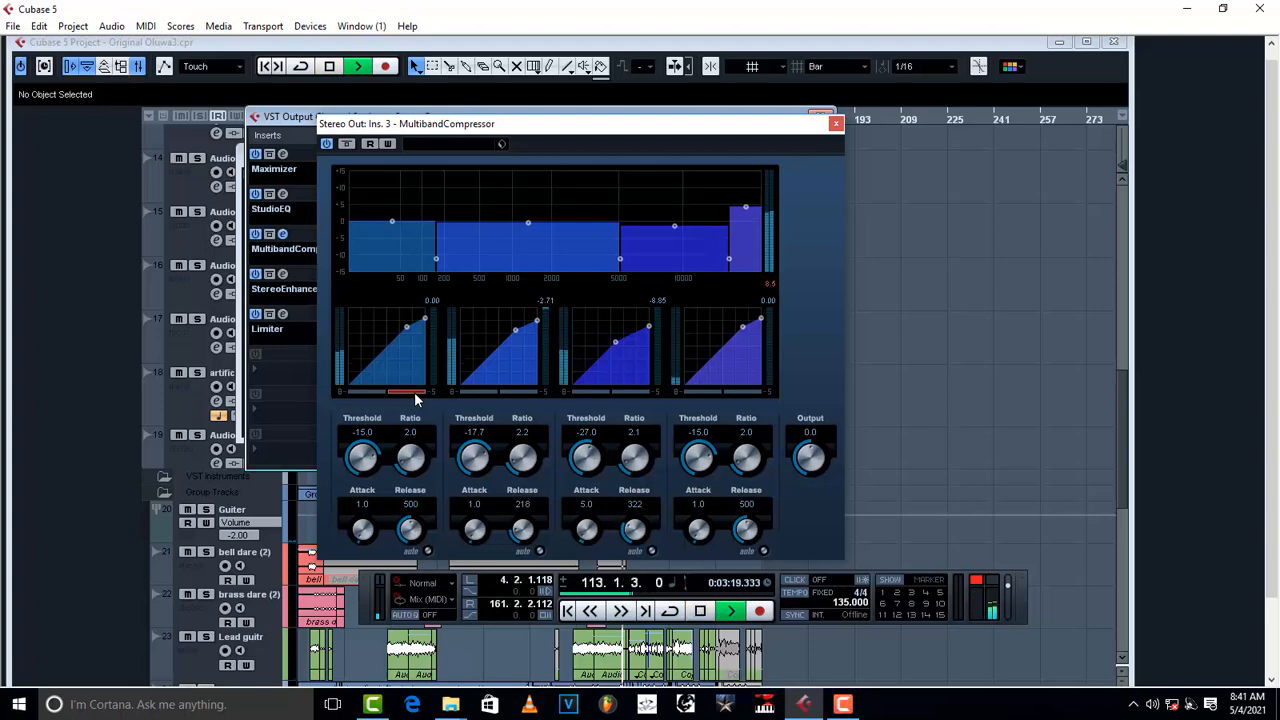
pyautogui.press('space')
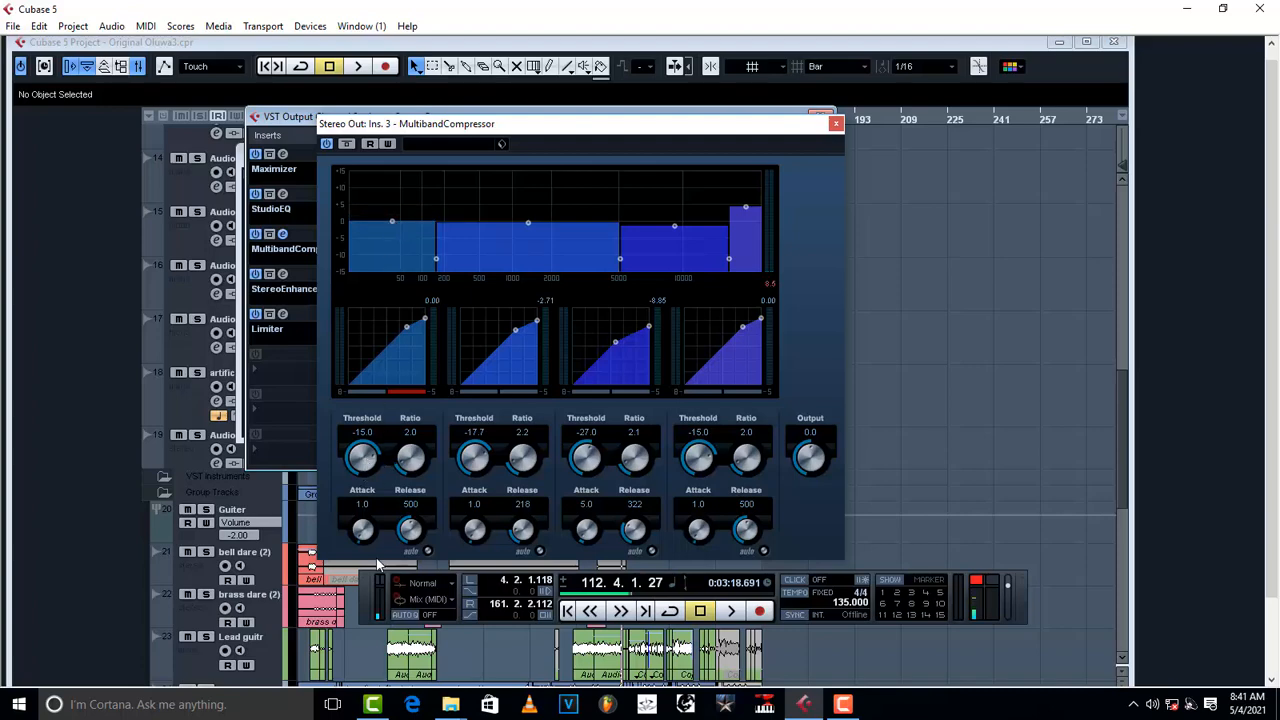
# - Try the lowest band at about +8 dB during playback, and stop
pyautogui.press('space')
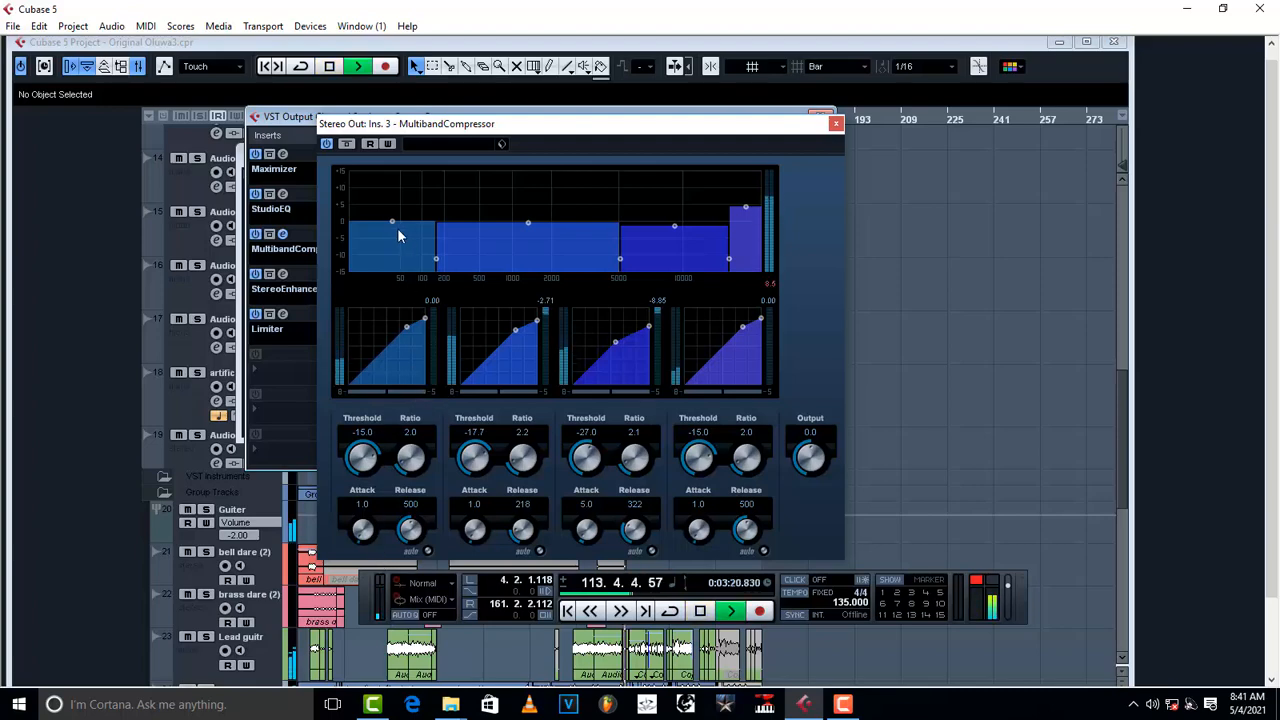
pyautogui.moveTo(393, 221)
pyautogui.mouseDown()
pyautogui.moveTo(397, 123)
pyautogui.moveTo(392, 197)
pyautogui.mouseUp()
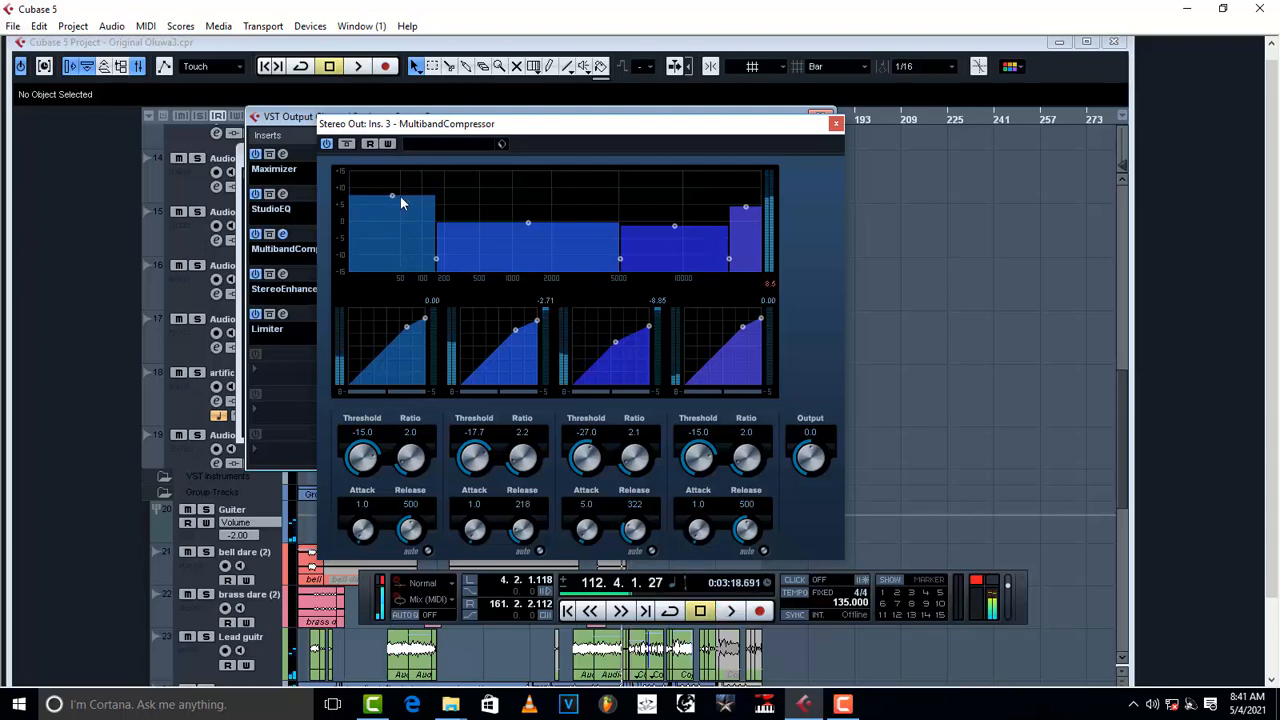
pyautogui.press('space')
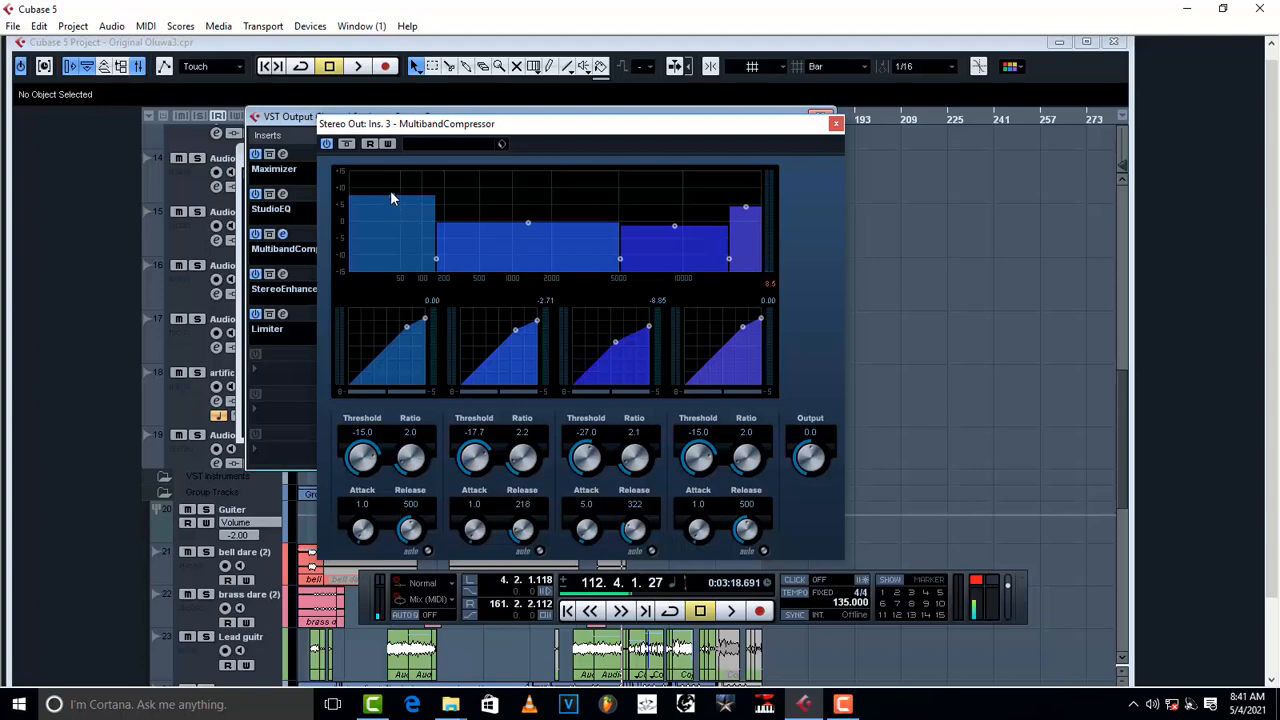
# - Set the lowest band's level to about -1 dB, and its ratio to 3.2 and threshold to -27.6 during playback
pyautogui.moveTo(390, 192); pyautogui.dragTo(389, 224)
pyautogui.press('space')
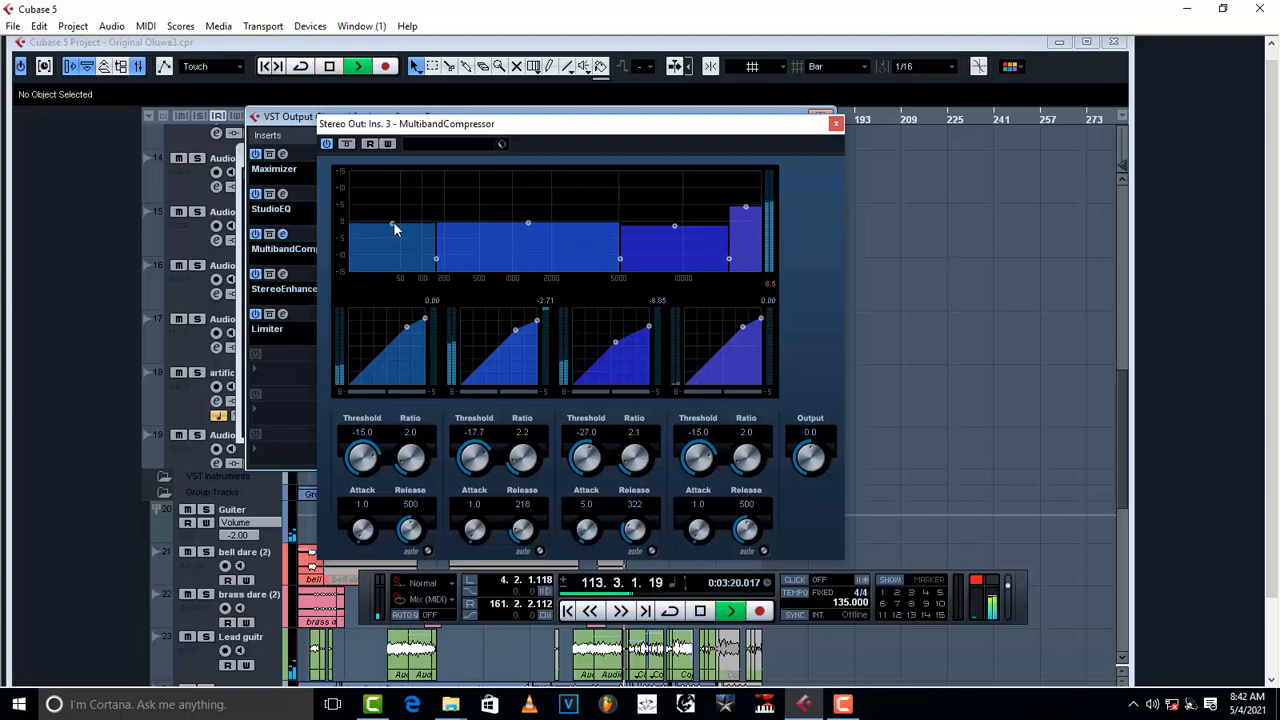
pyautogui.moveTo(415, 459); pyautogui.dragTo(358, 472)
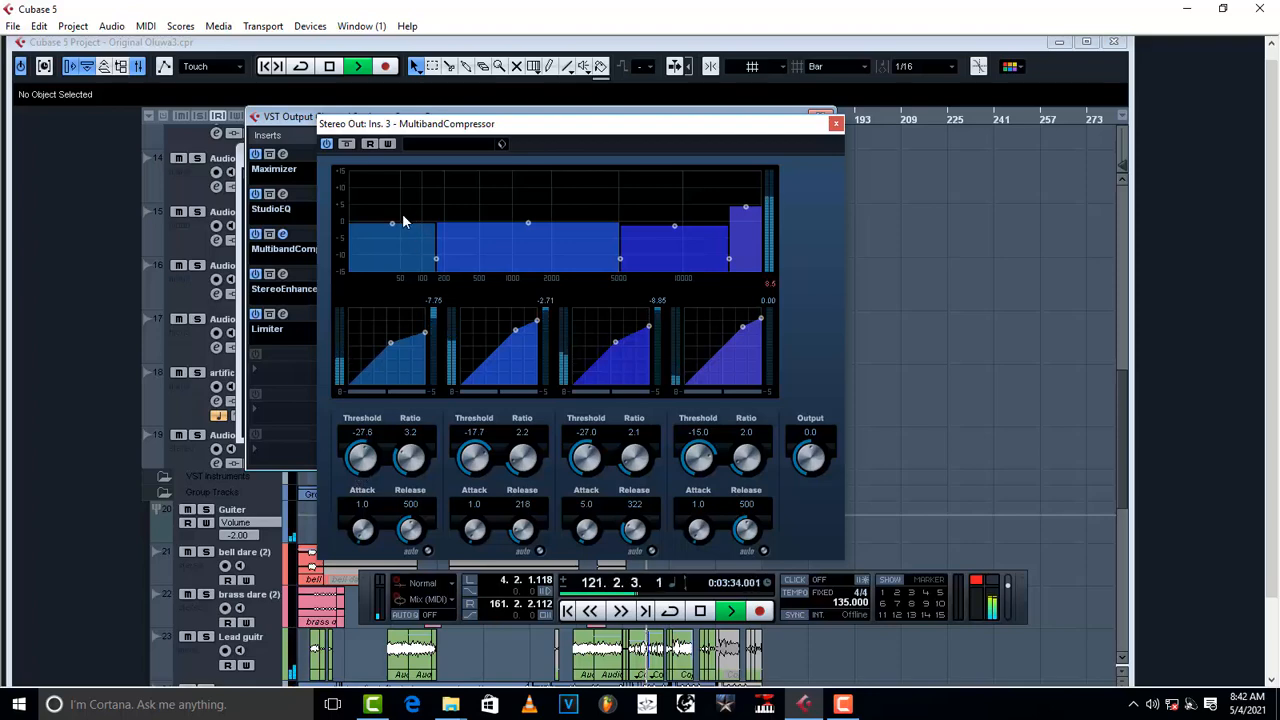
# - Raise the lowest band to about +1 dB and lower the highest band to about +1 dB while listening
pyautogui.moveTo(392, 221); pyautogui.dragTo(392, 218)
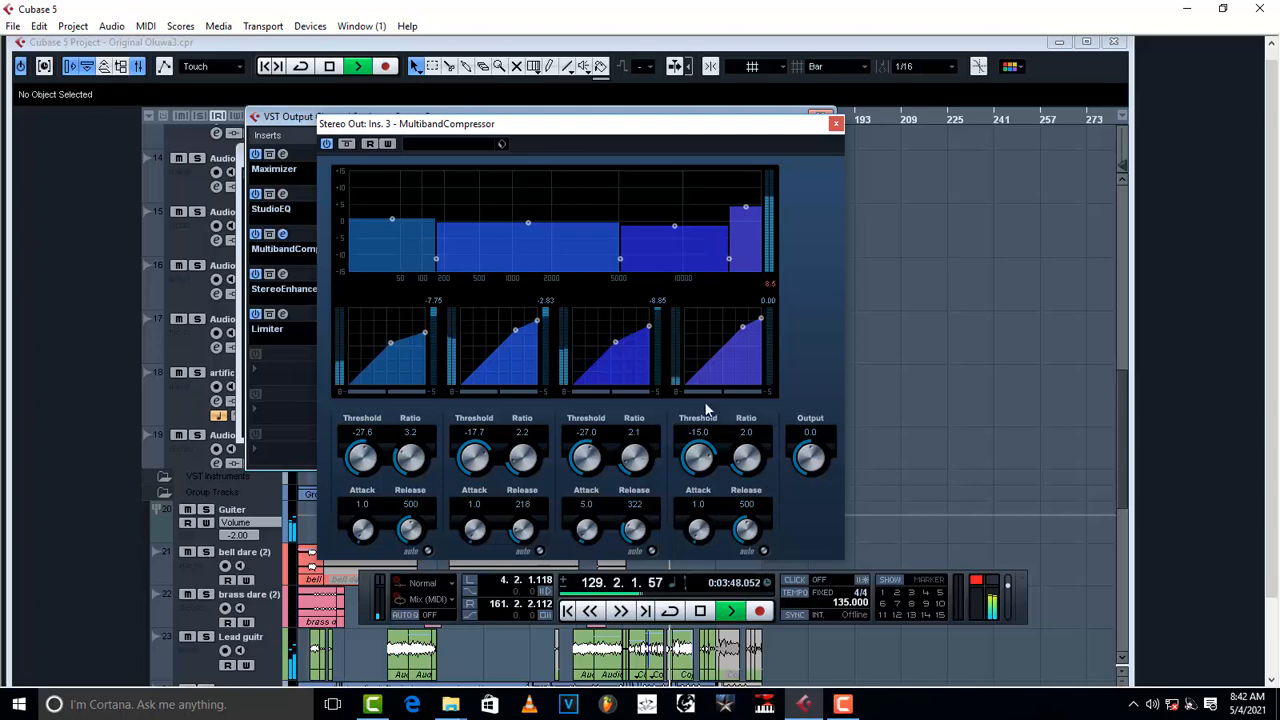
pyautogui.moveTo(745, 208)
pyautogui.mouseDown()
pyautogui.moveTo(745, 165)
pyautogui.moveTo(744, 216)
pyautogui.mouseUp()
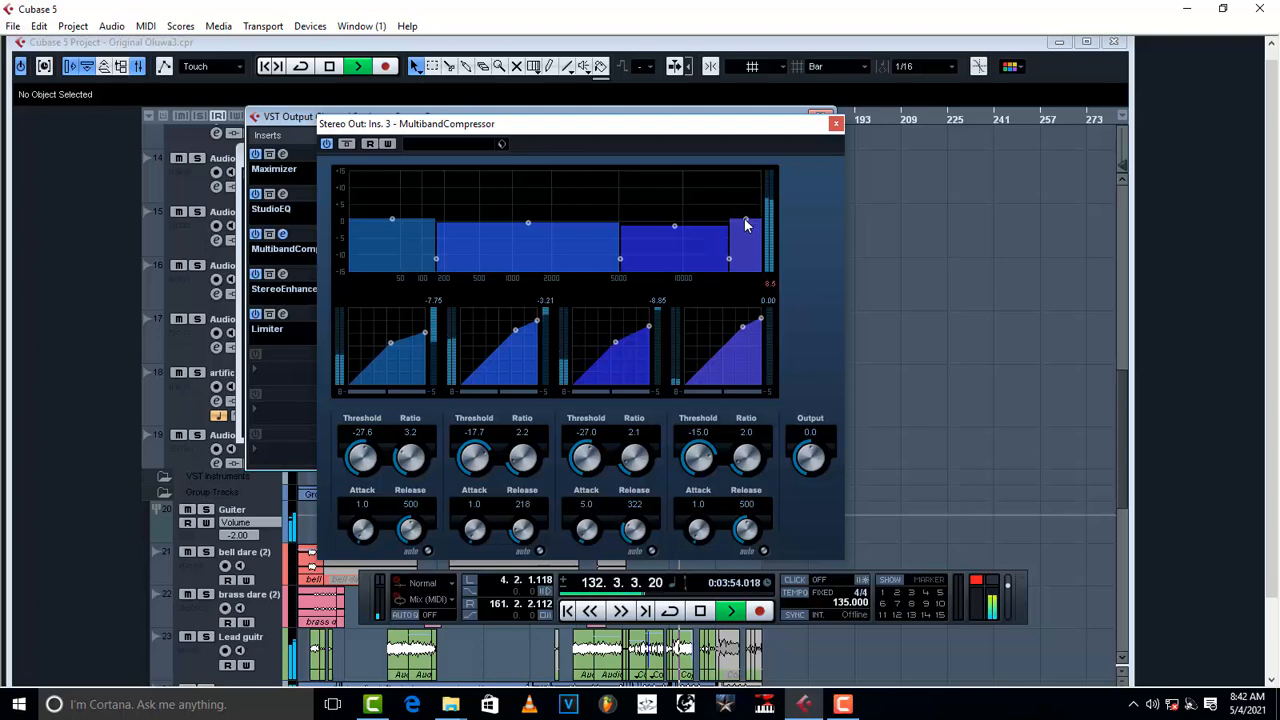
# - Lower the MultibandCompressor's third band to about -2 dB and audition the song
pyautogui.moveTo(676, 228)
pyautogui.mouseDown()
pyautogui.moveTo(676, 239)
pyautogui.moveTo(678, 162)
pyautogui.moveTo(677, 227)
pyautogui.mouseUp()
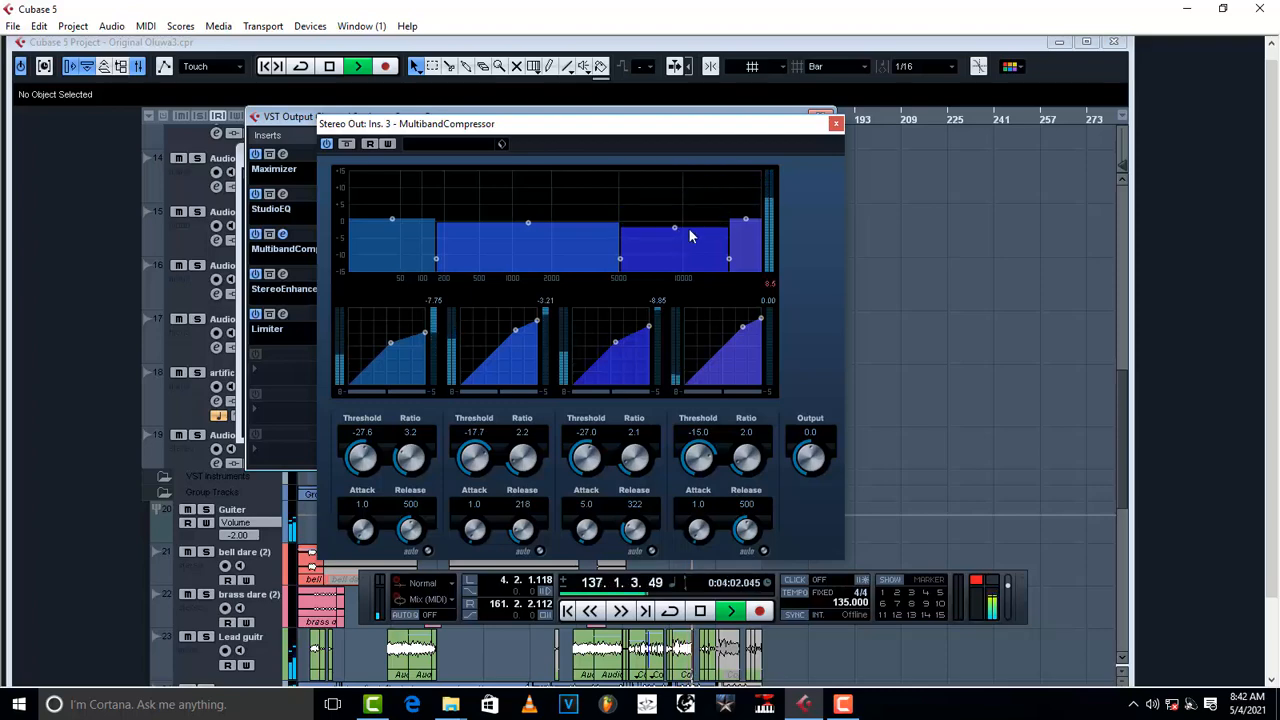
pyautogui.press('space')
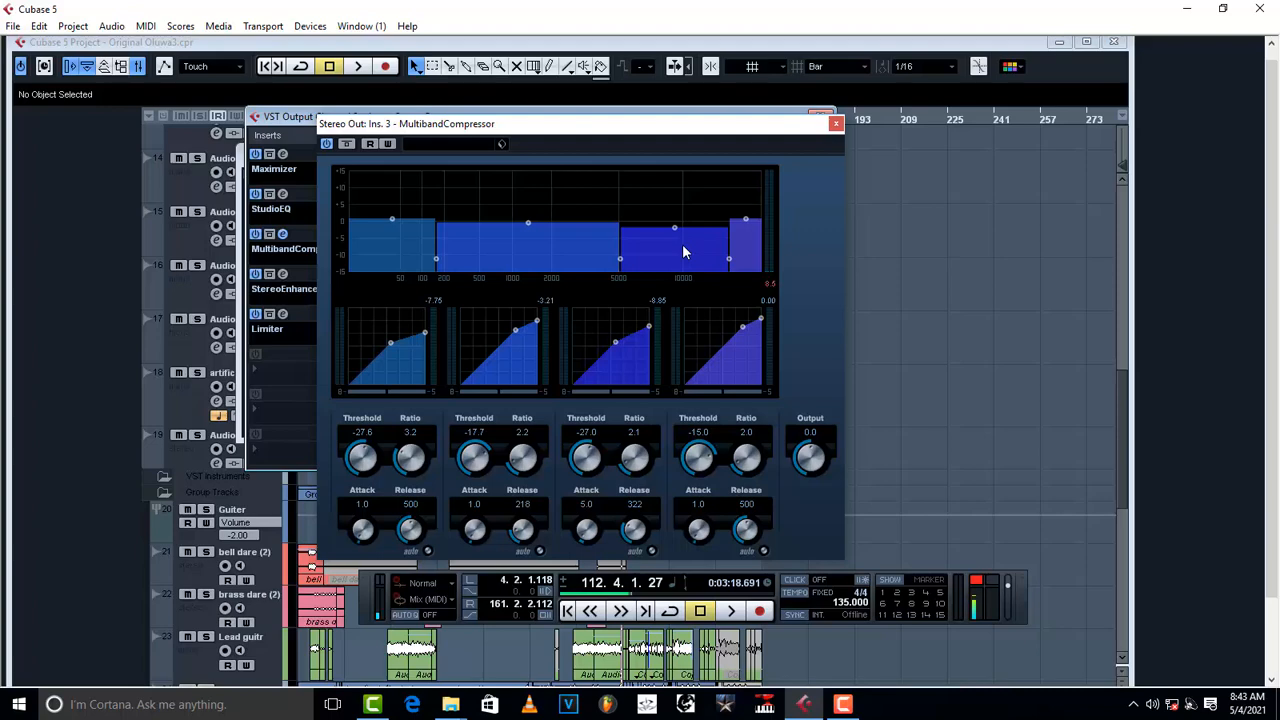
pyautogui.press('space')
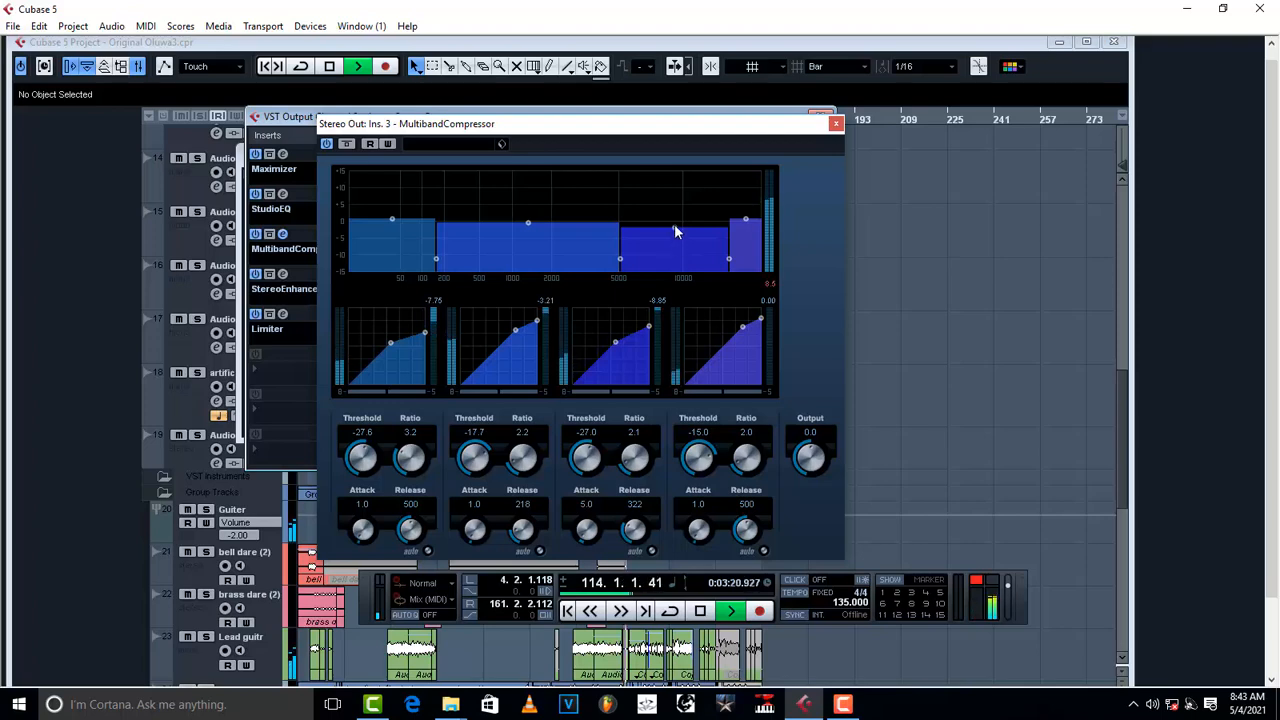
pyautogui.press('space')
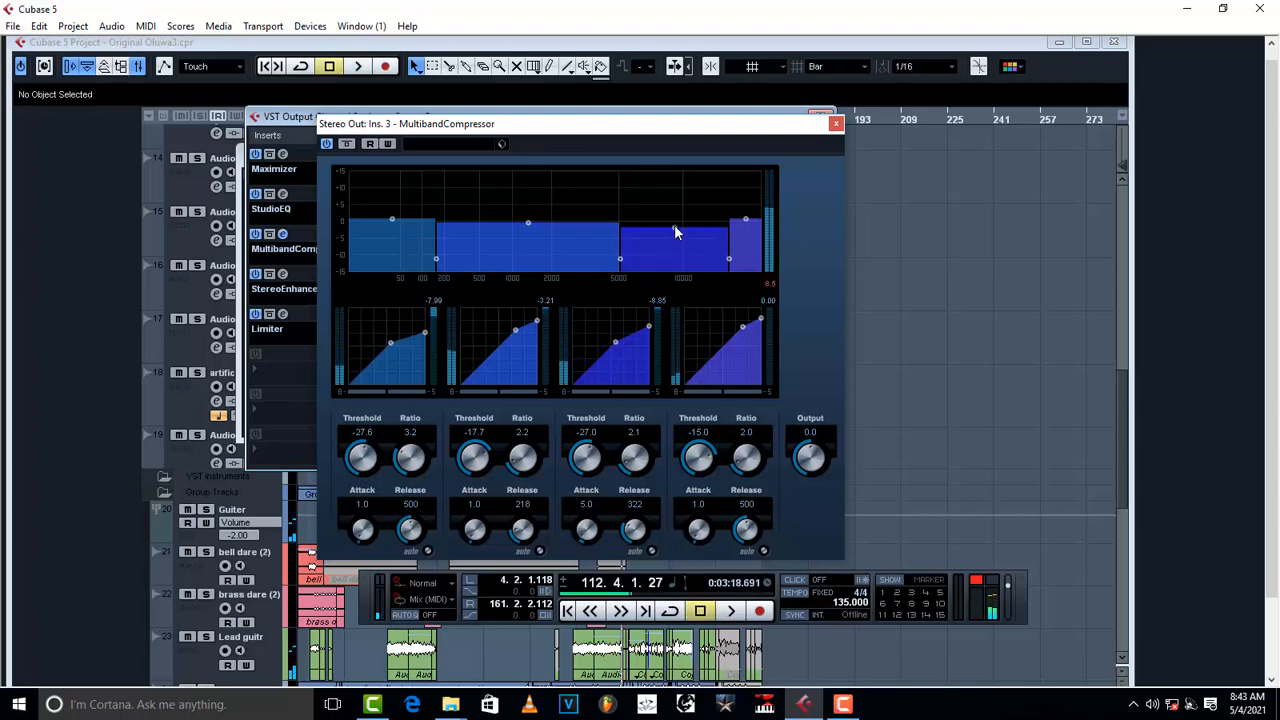
# - Try the third band at about +14 dB during playback, and stop
pyautogui.moveTo(675, 232); pyautogui.dragTo(680, 173)
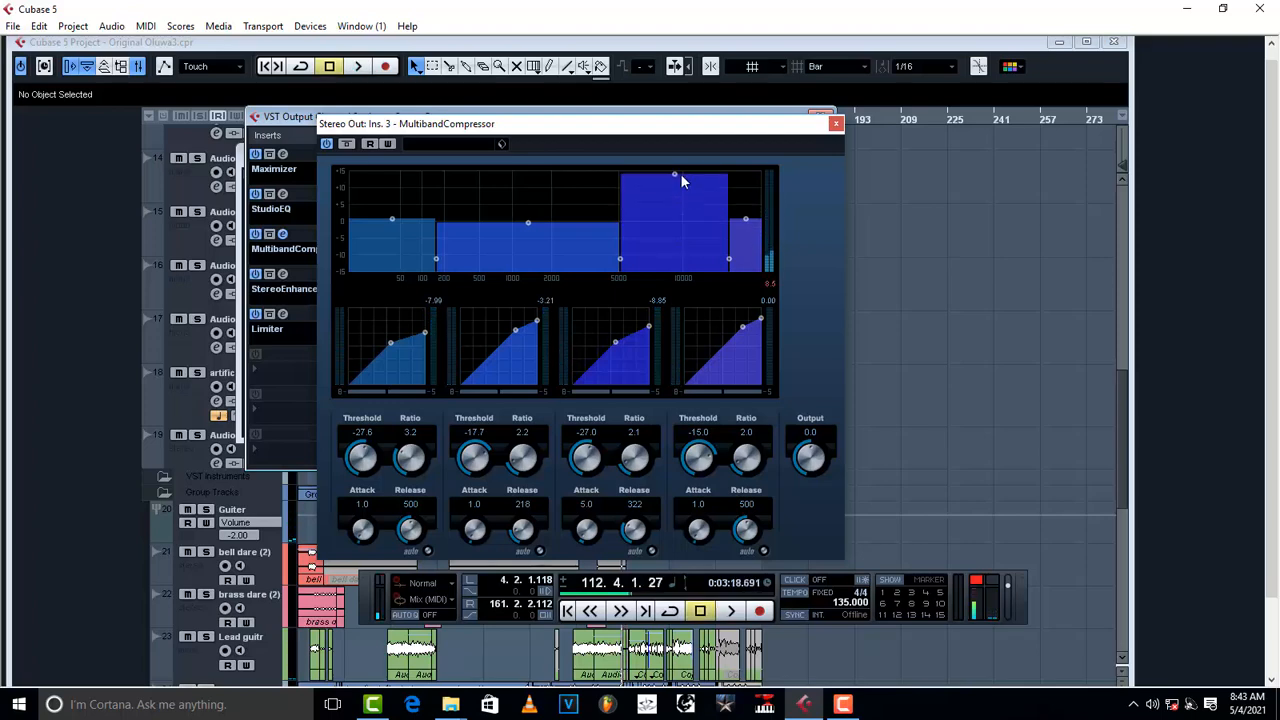
pyautogui.press('space')
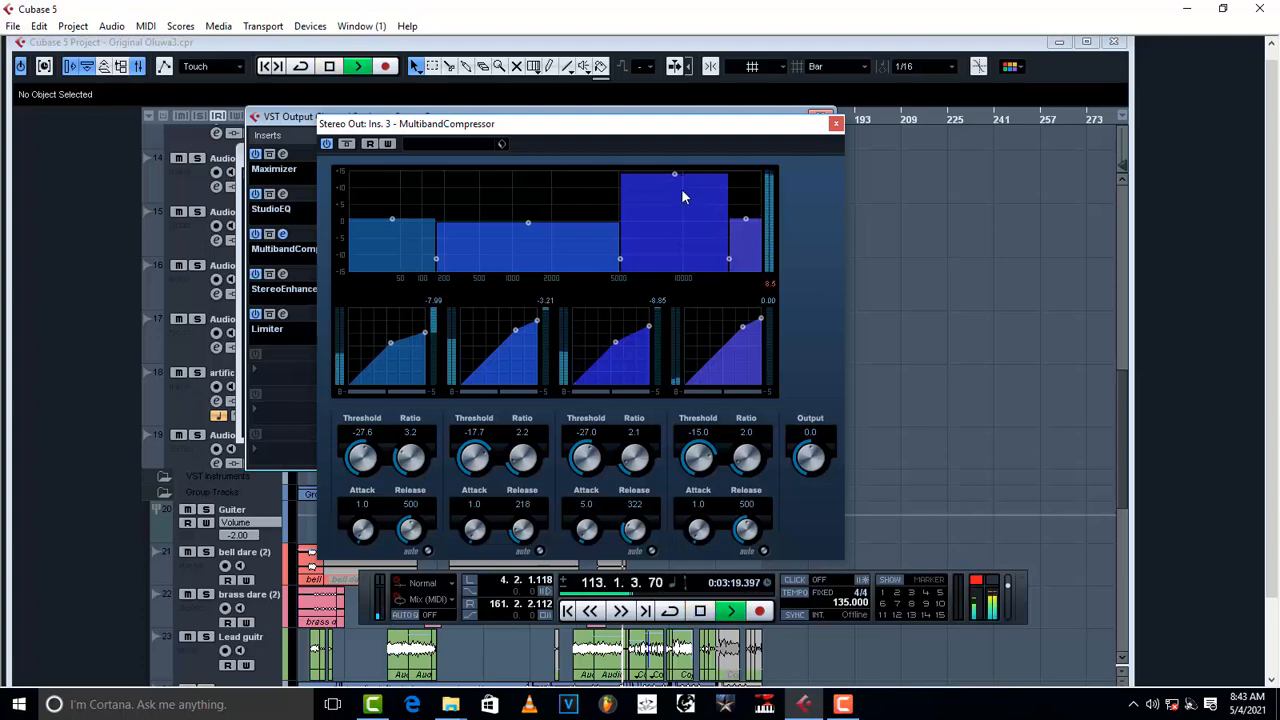
pyautogui.press('space')
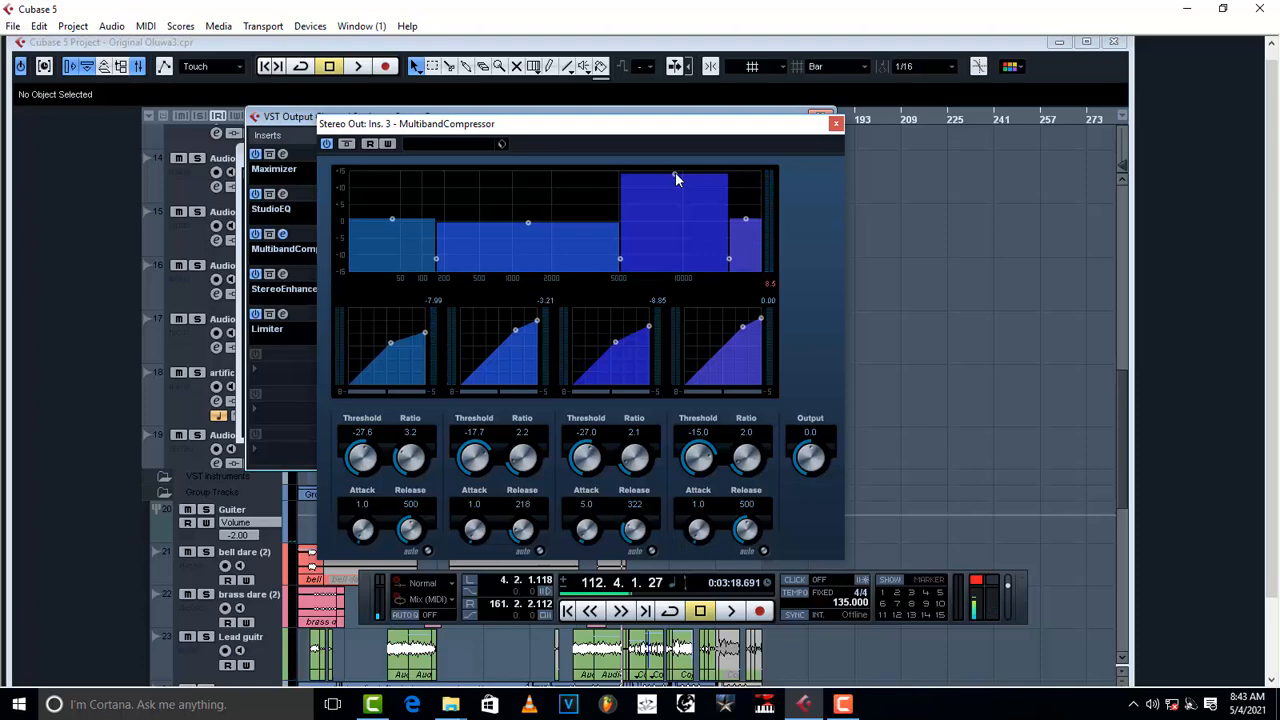
pyautogui.press('space')
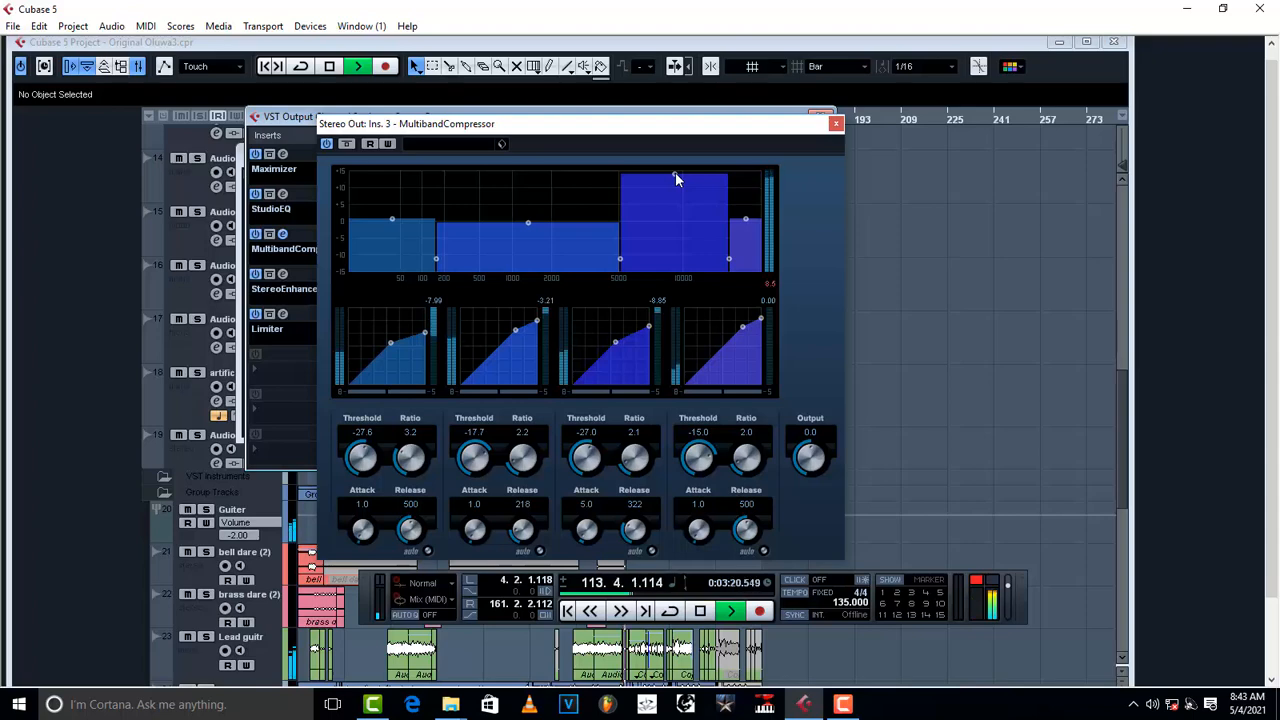
pyautogui.press('space')
# - Set the third band's level to about 0 dB and the highest band's to about +3 dB while listening
pyautogui.moveTo(675, 172); pyautogui.dragTo(672, 232)
pyautogui.press('space')
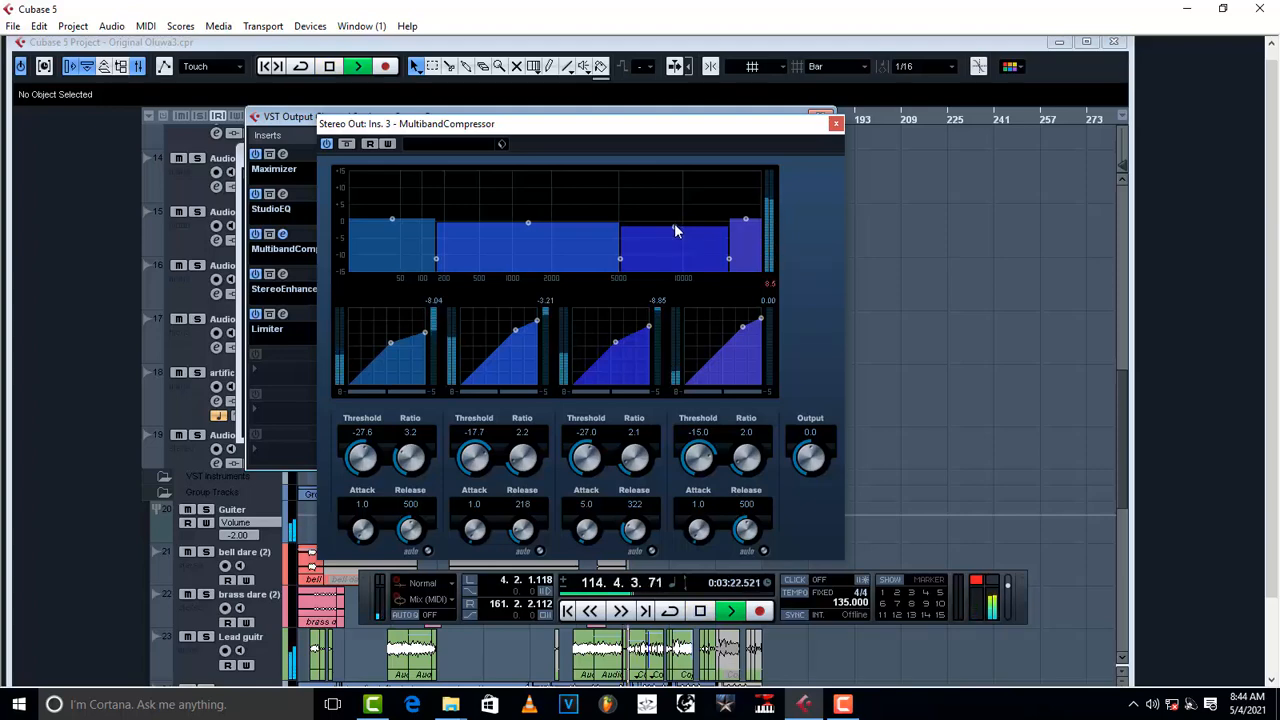
pyautogui.moveTo(674, 228); pyautogui.dragTo(674, 224)
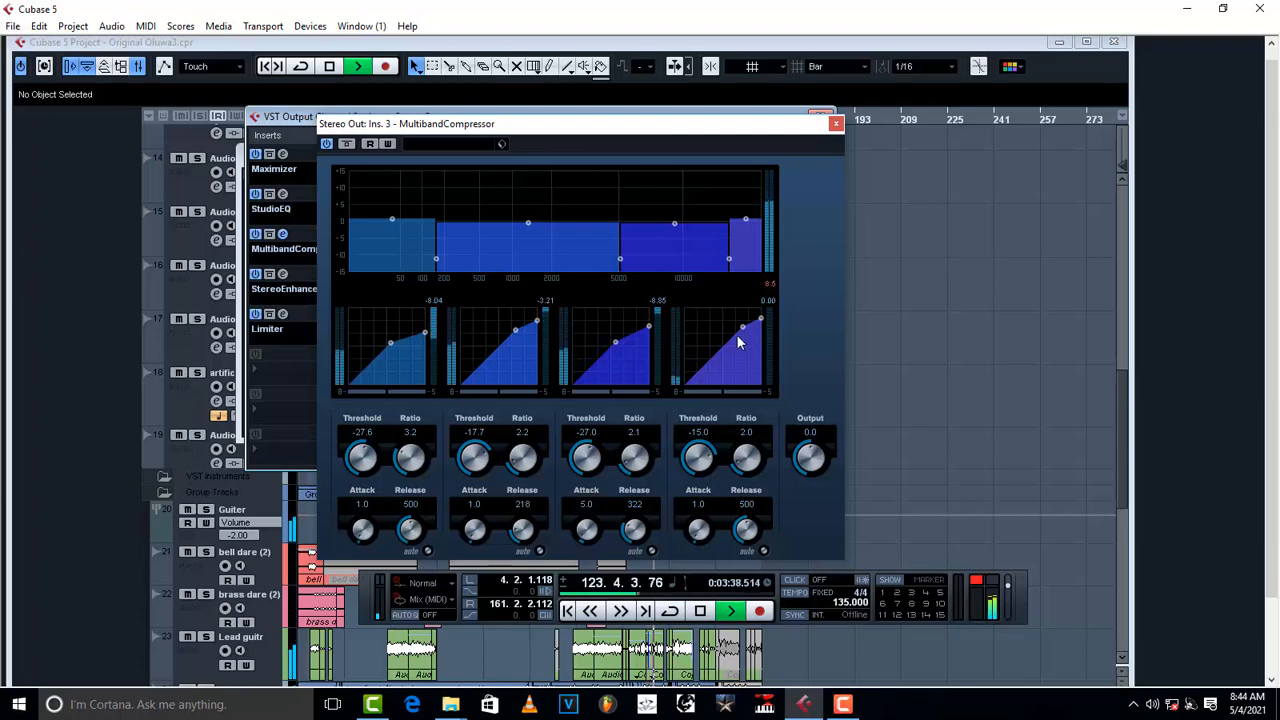
pyautogui.moveTo(749, 218); pyautogui.dragTo(674, 221)
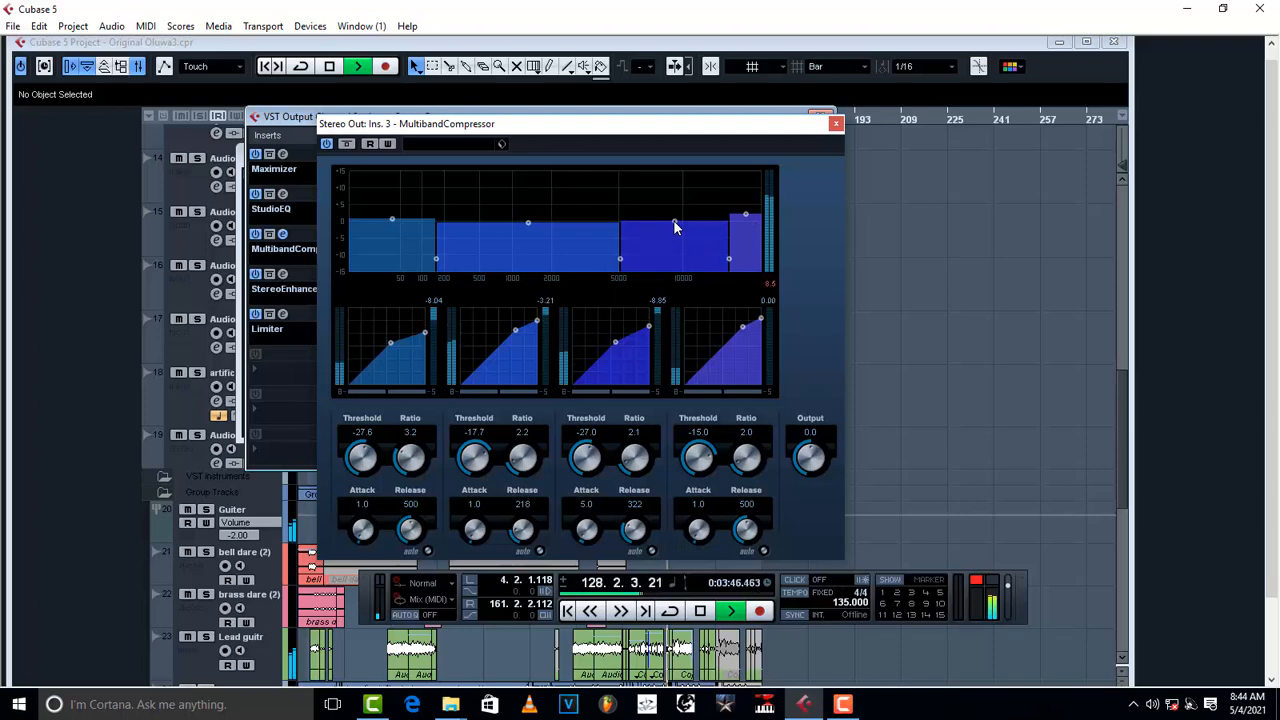
pyautogui.press('space')
pyautogui.press('space')
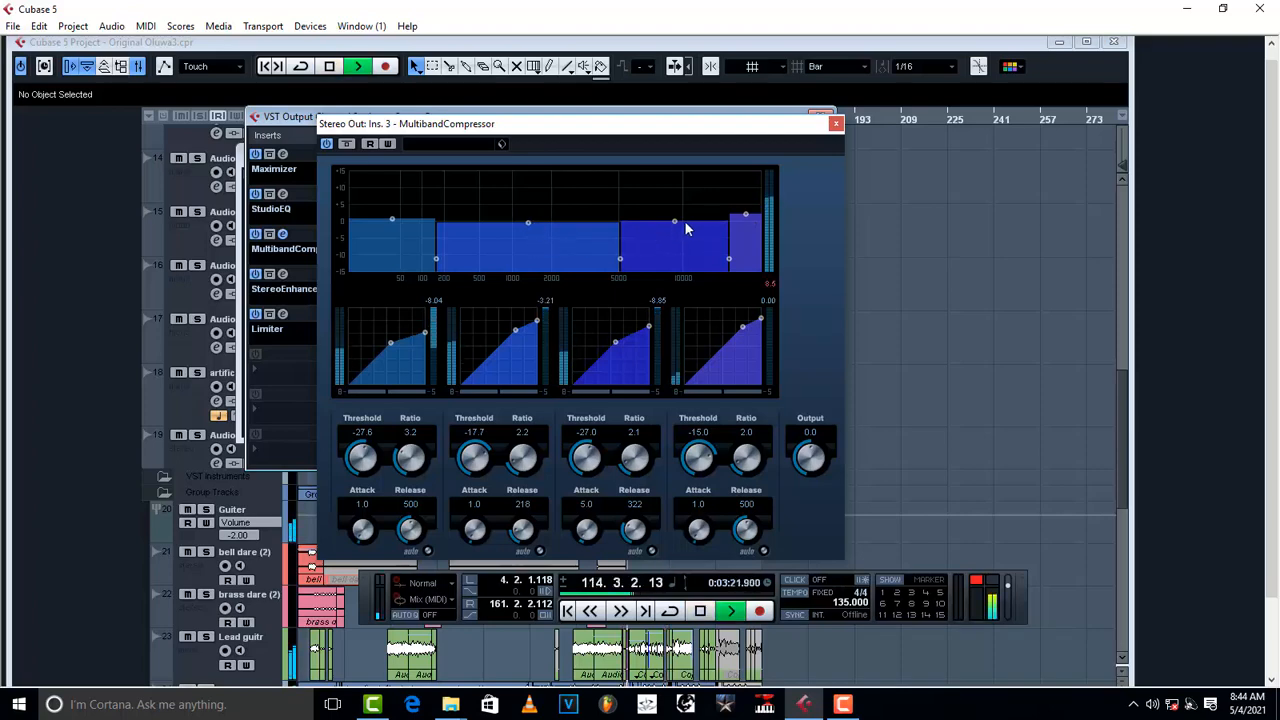
pyautogui.moveTo(675, 221); pyautogui.dragTo(745, 211)
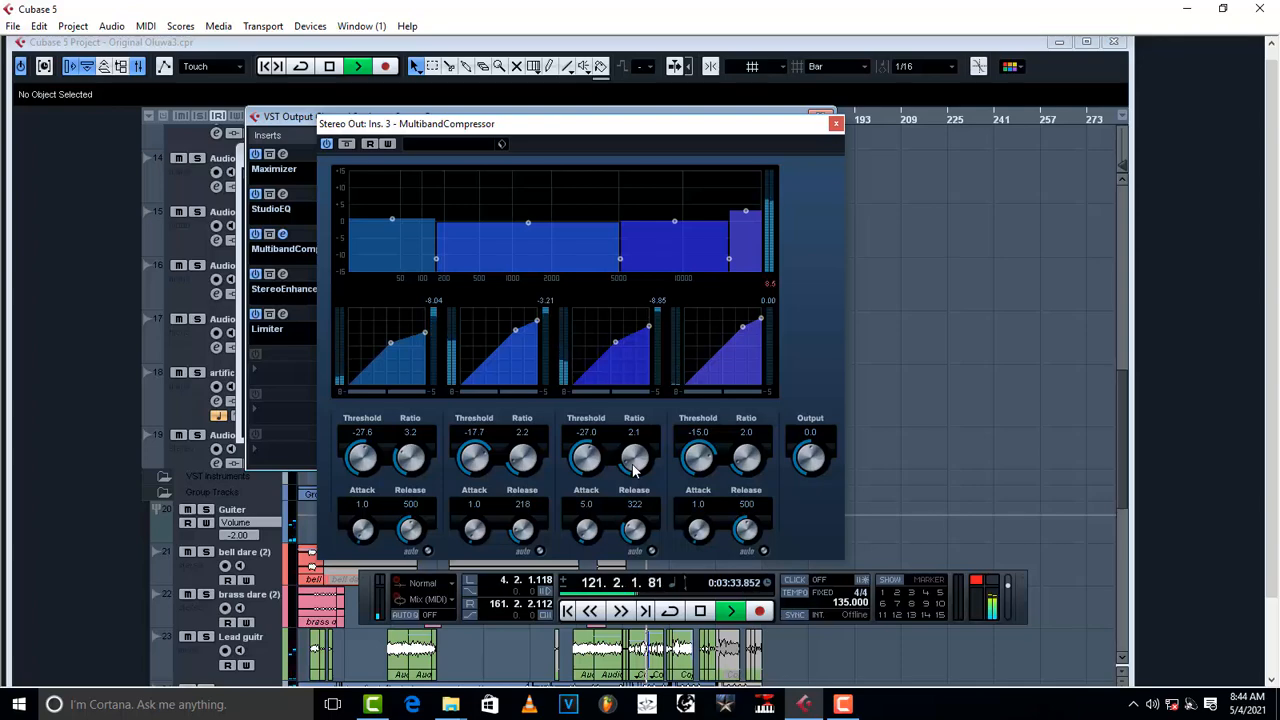
# - Set the third band's release to 252 during playback, stop, and close the MultibandCompressor
pyautogui.moveTo(634, 533); pyautogui.dragTo(634, 555)
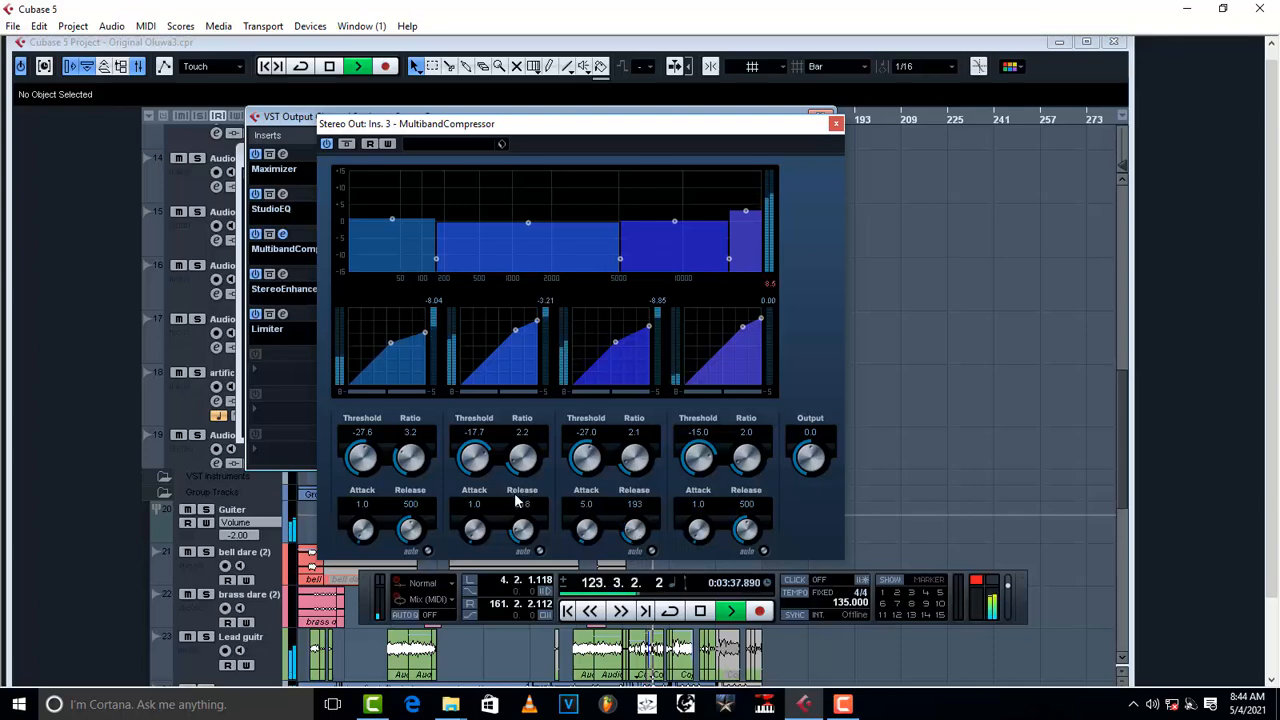
pyautogui.moveTo(631, 538); pyautogui.dragTo(633, 527)
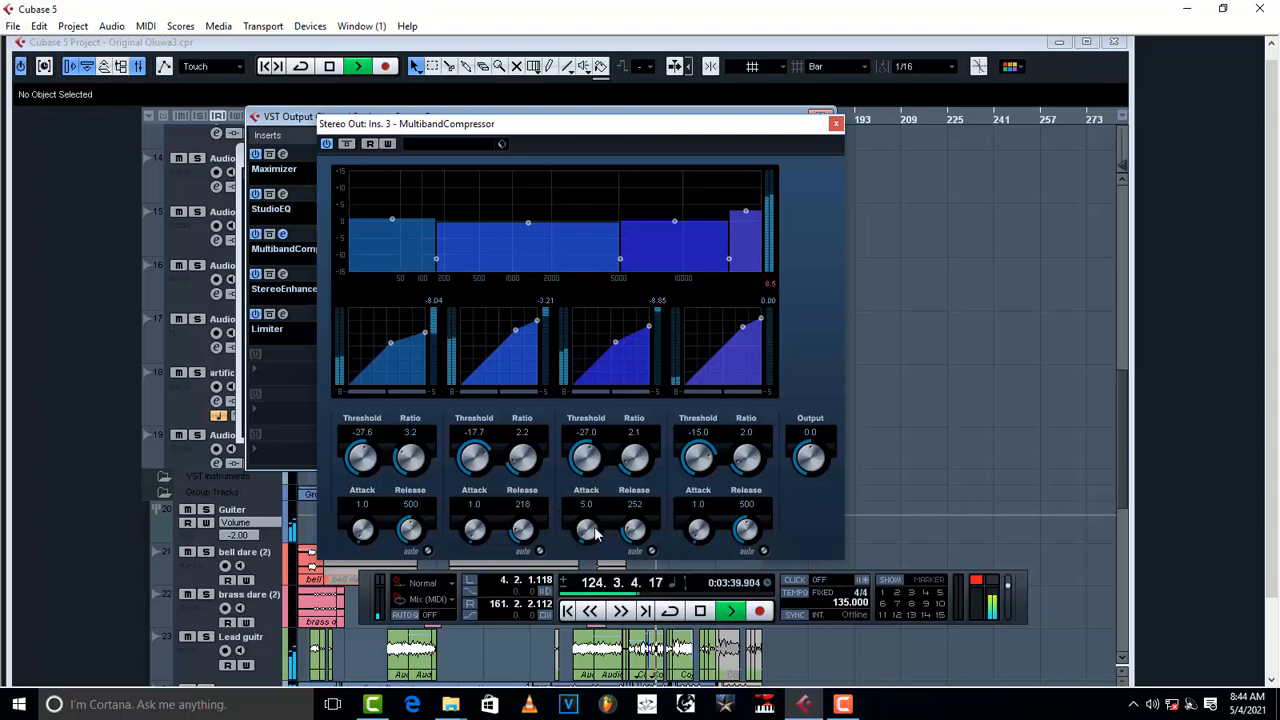
pyautogui.press('space')
pyautogui.click(835, 124)
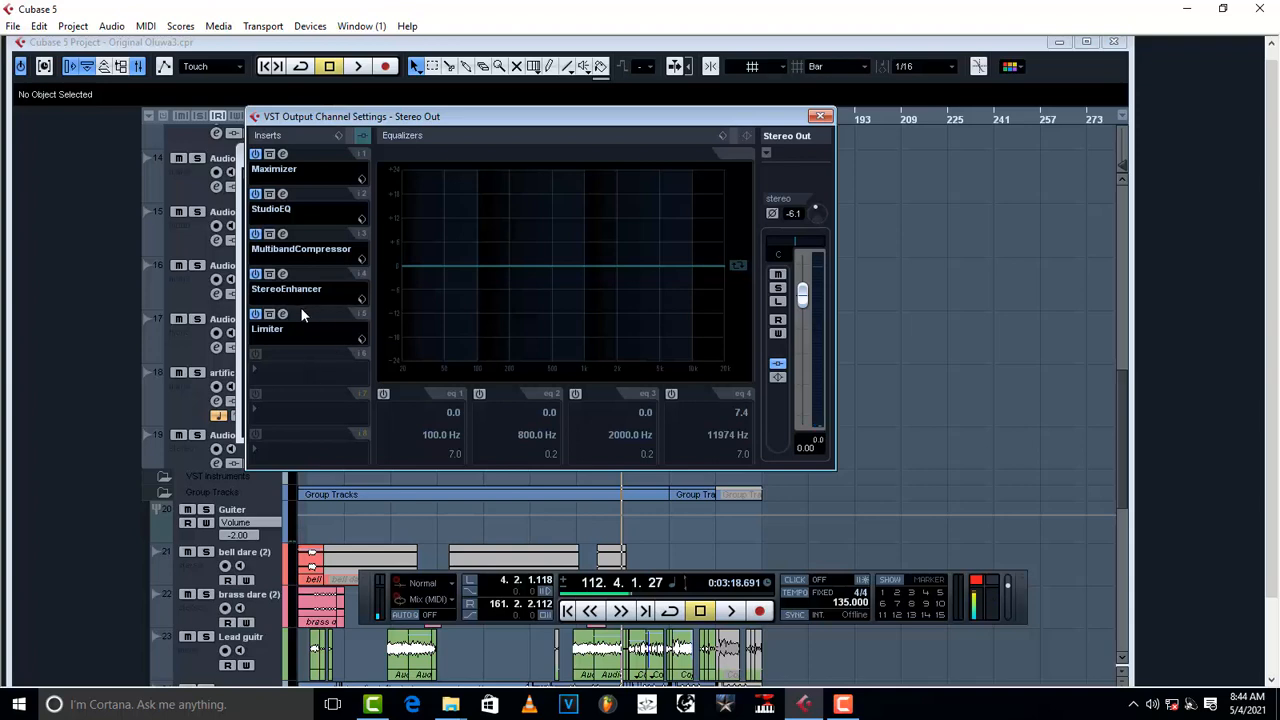
# - Deactivate the StereoEnhancer insert and open the Limiter with the song playing
pyautogui.click(256, 274)
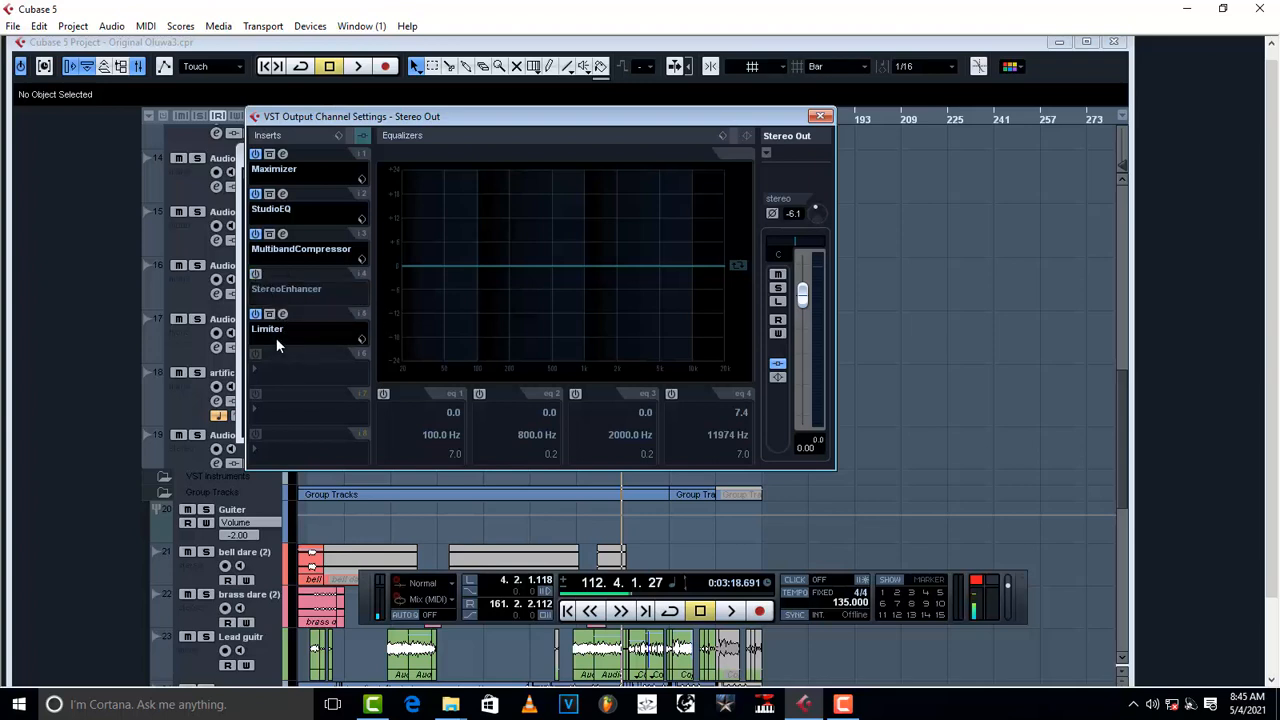
pyautogui.click(282, 314)
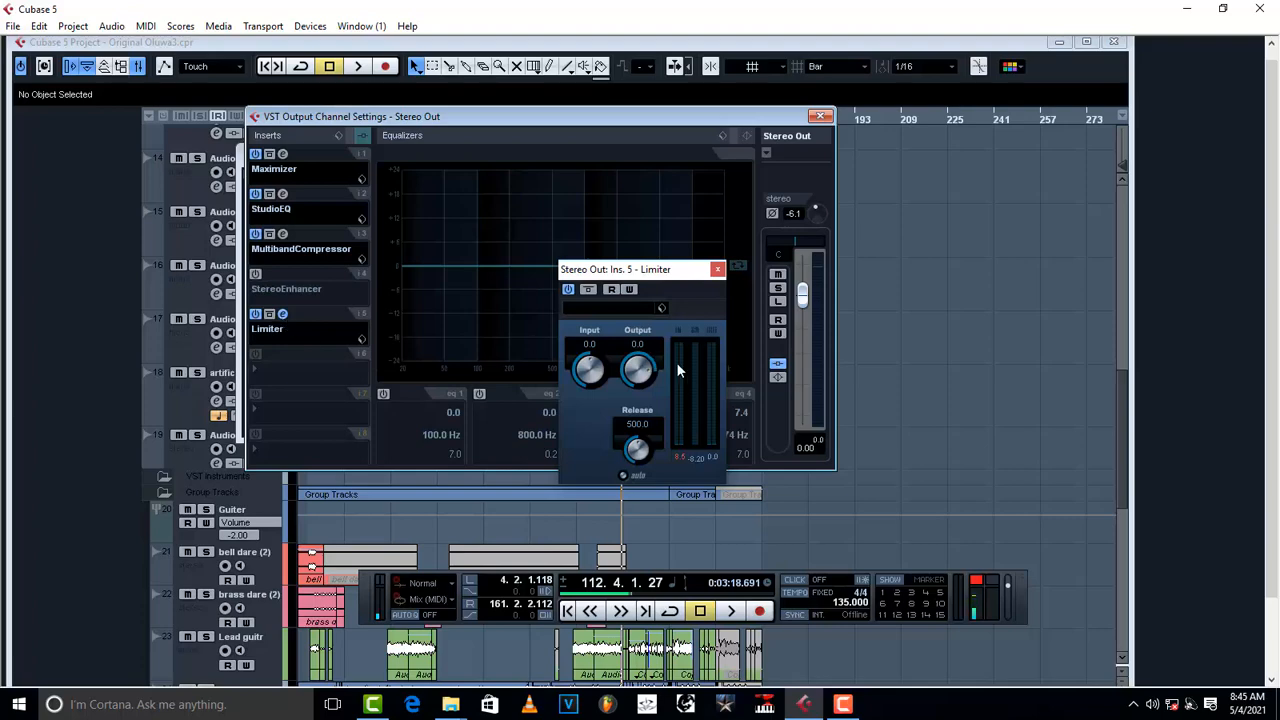
pyautogui.press('space')
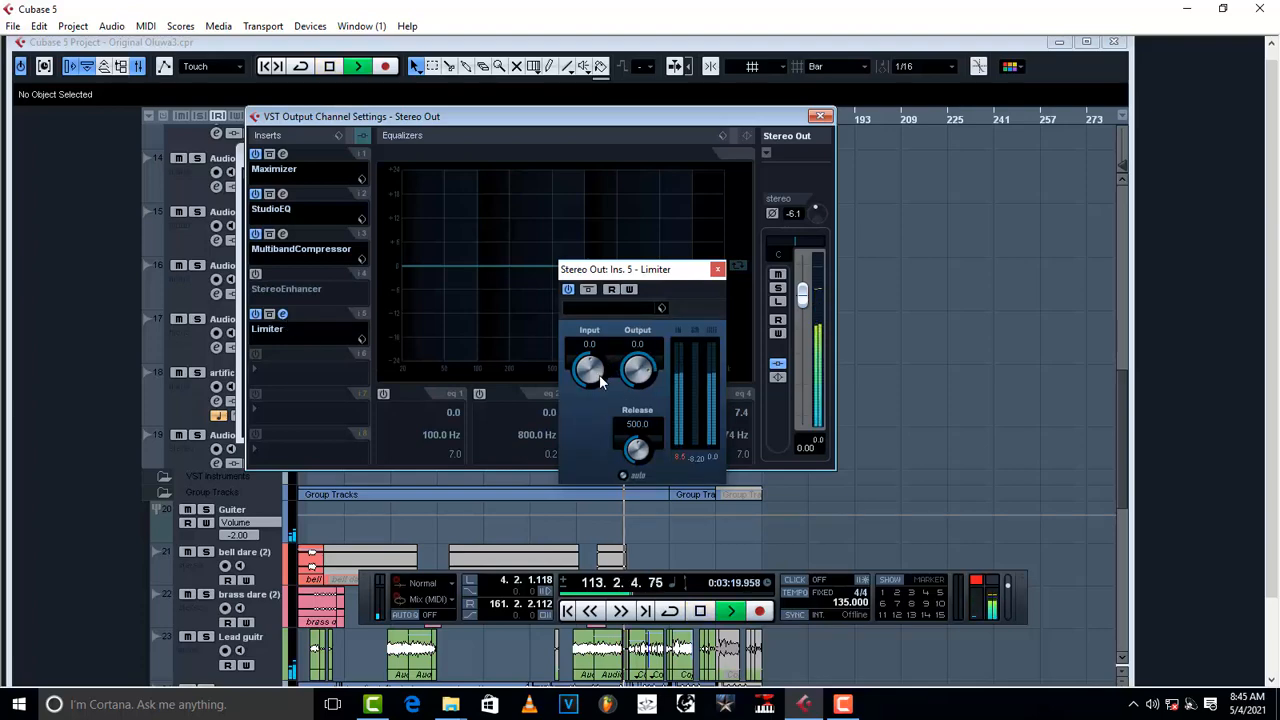
# - Set the Limiter's input to 7.0 while listening, and stop playback
pyautogui.moveTo(599, 381); pyautogui.dragTo(605, 358)
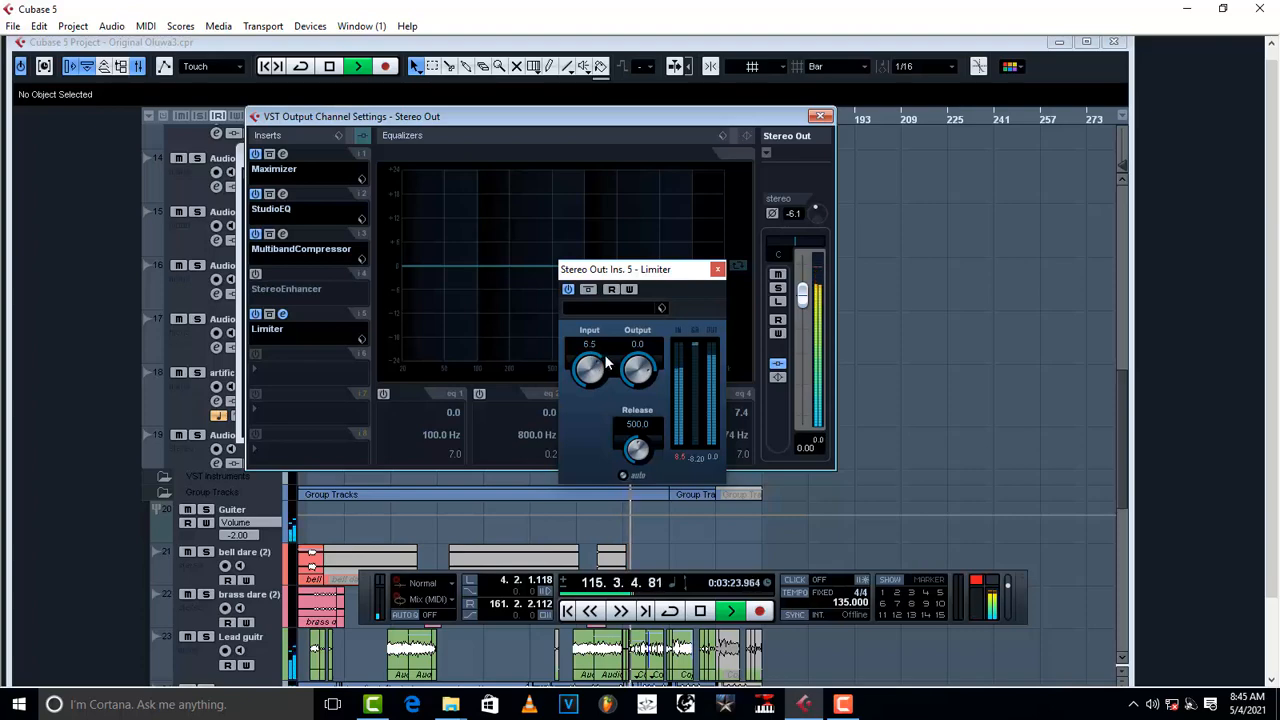
pyautogui.press('space')
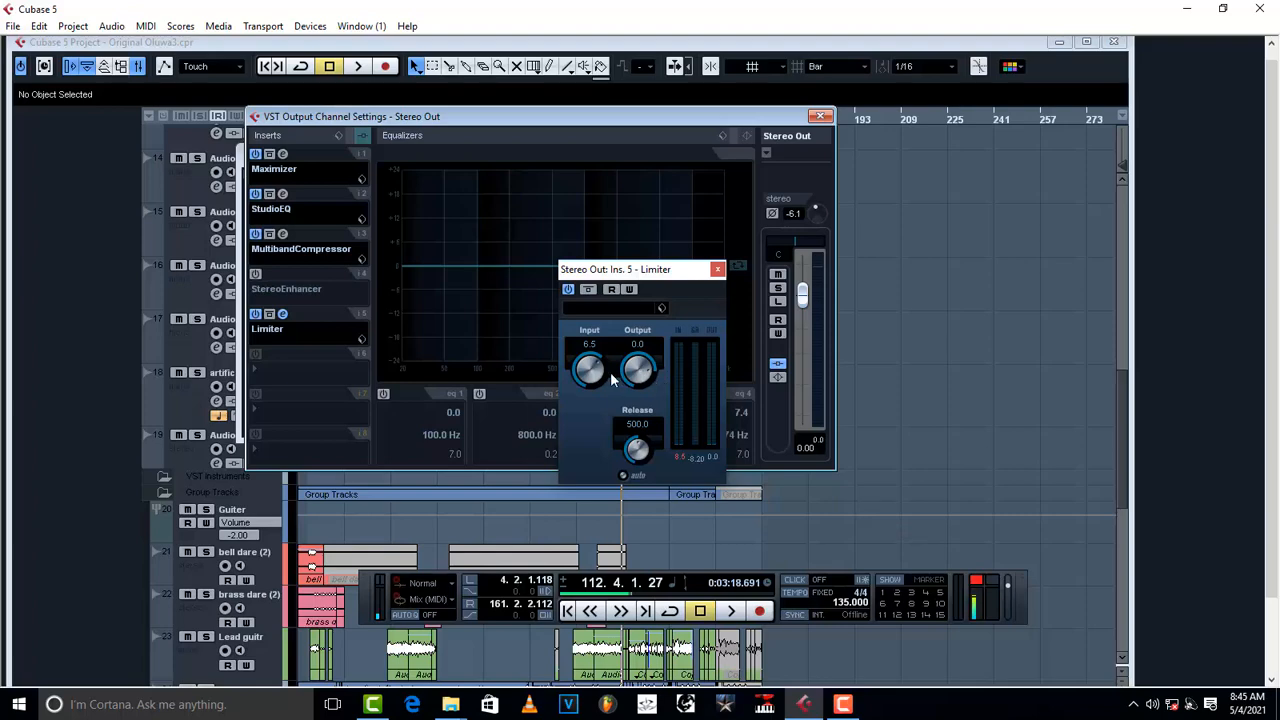
pyautogui.moveTo(590, 372)
pyautogui.mouseDown()
pyautogui.moveTo(585, 398)
pyautogui.moveTo(587, 367)
pyautogui.mouseUp()
pyautogui.press('space')
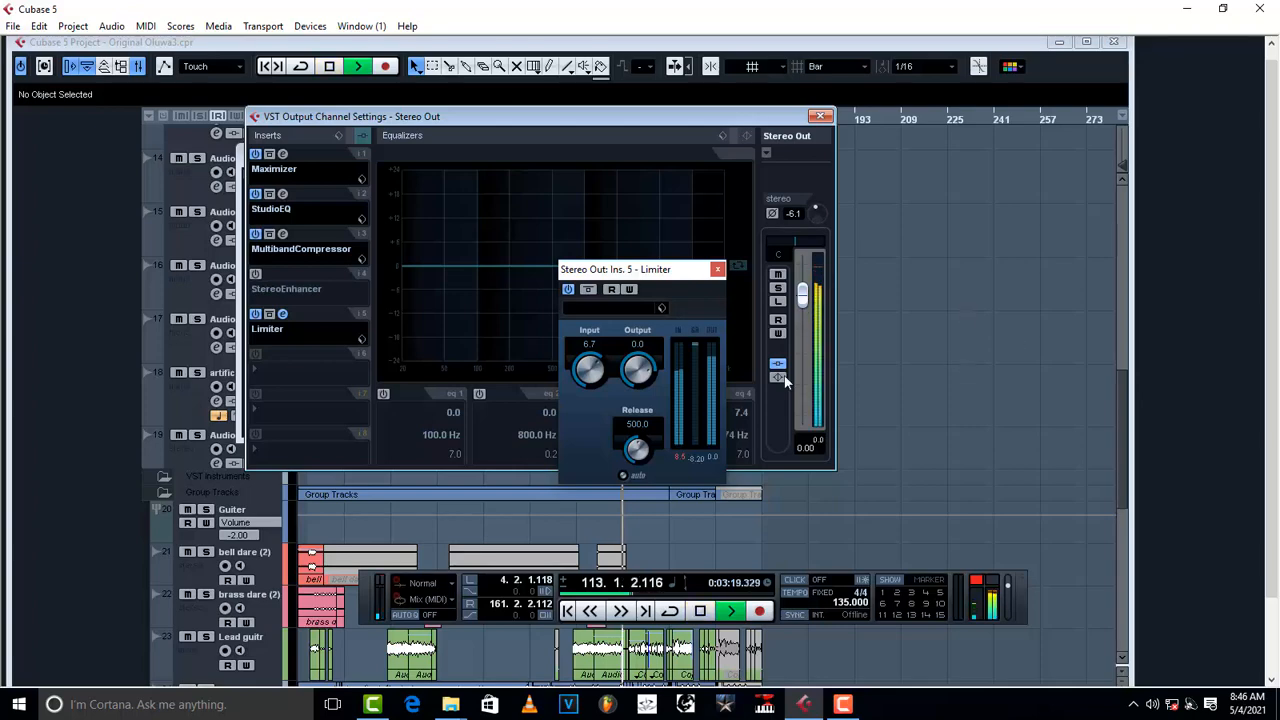
pyautogui.moveTo(597, 373); pyautogui.dragTo(597, 371)
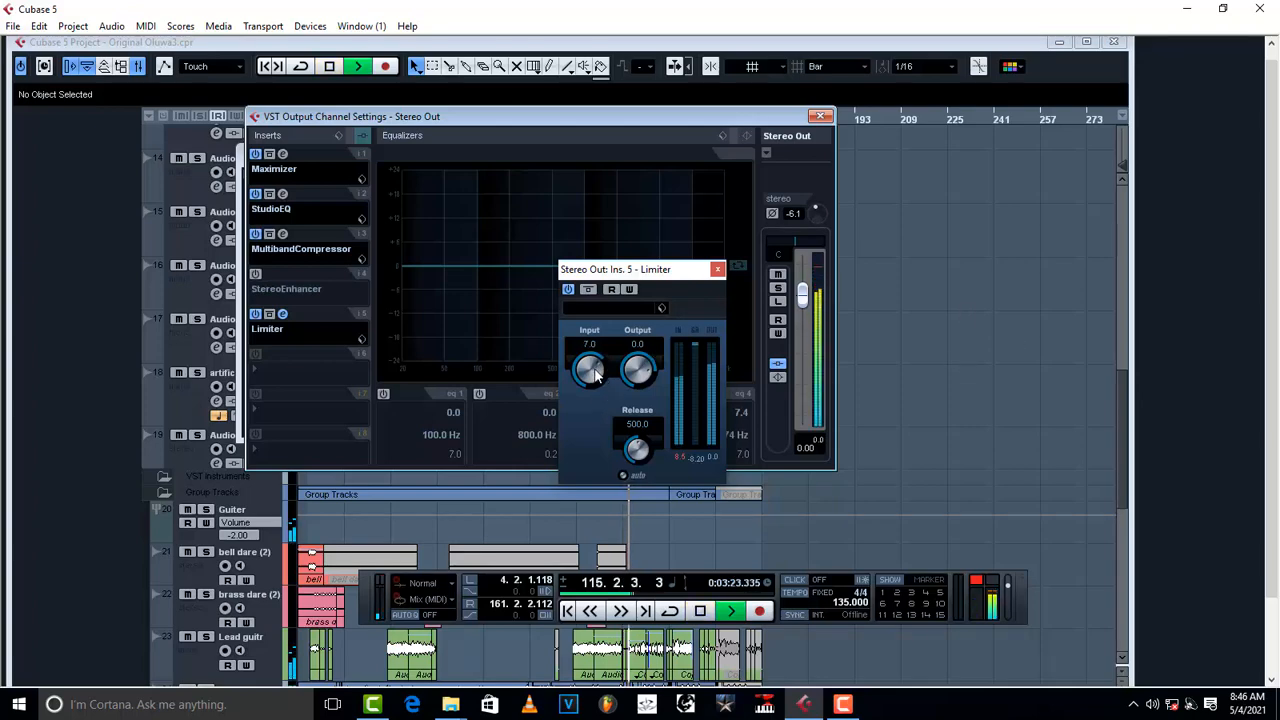
pyautogui.press('space')
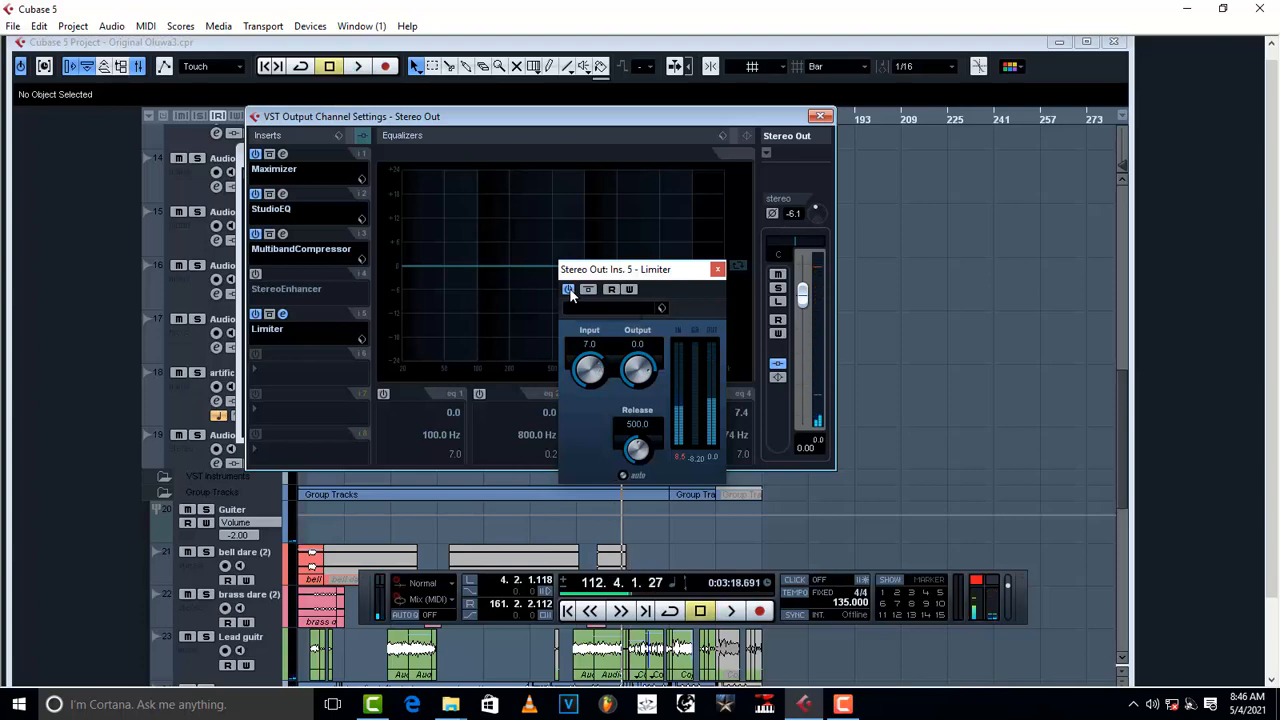
# - Deactivate the Limiter, Maximizer, StudioEQ and MultibandCompressor inserts to hear the unprocessed song, and stop
pyautogui.click(568, 289)
pyautogui.press('space')
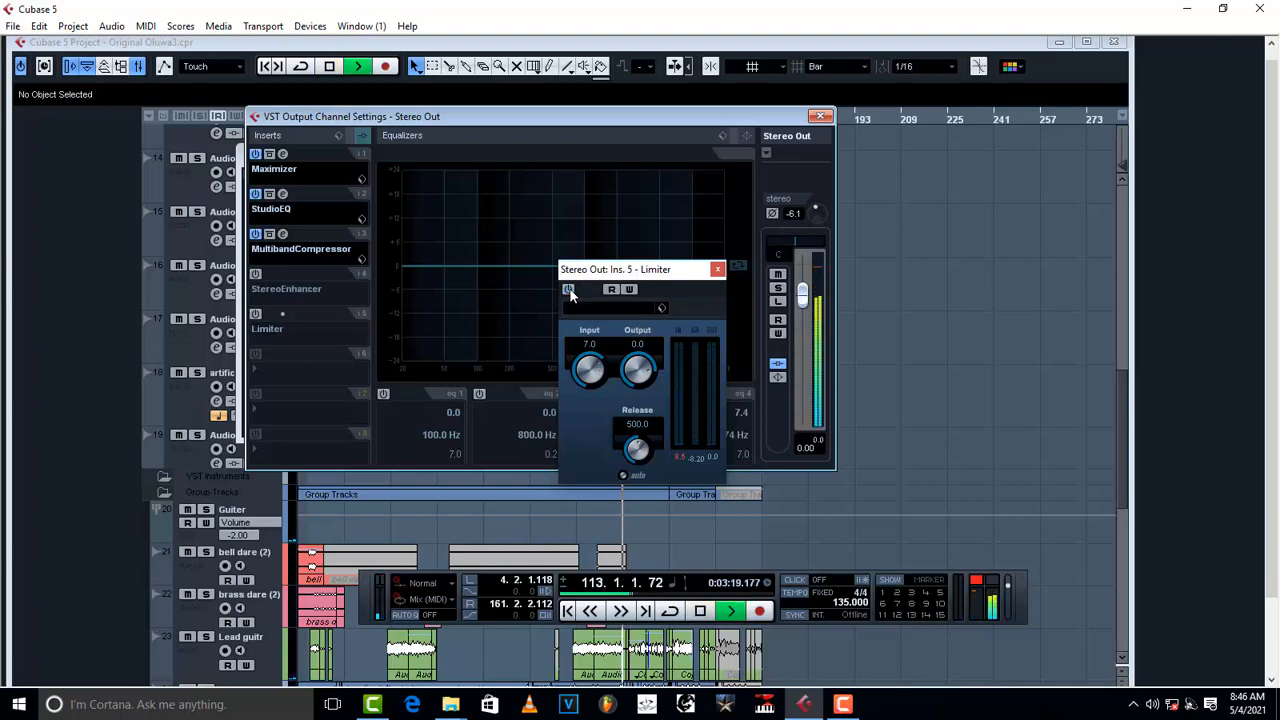
pyautogui.click(255, 154)
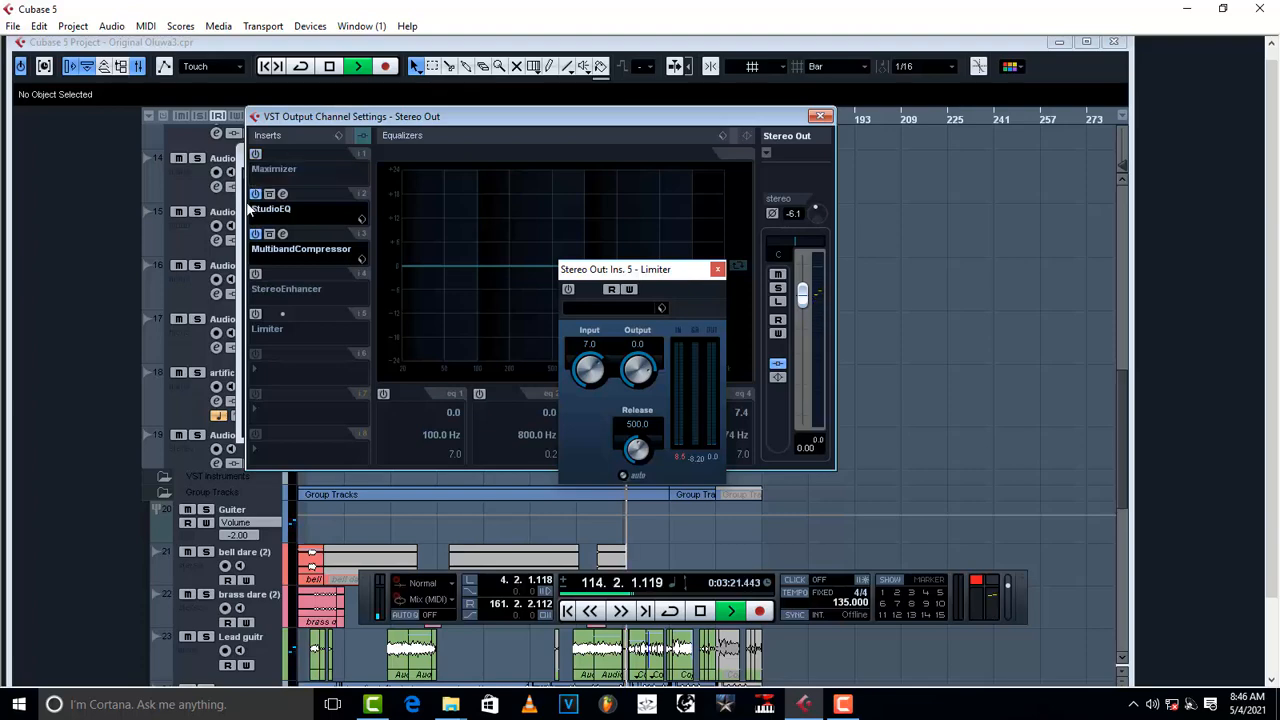
pyautogui.click(255, 194)
pyautogui.click(255, 234)
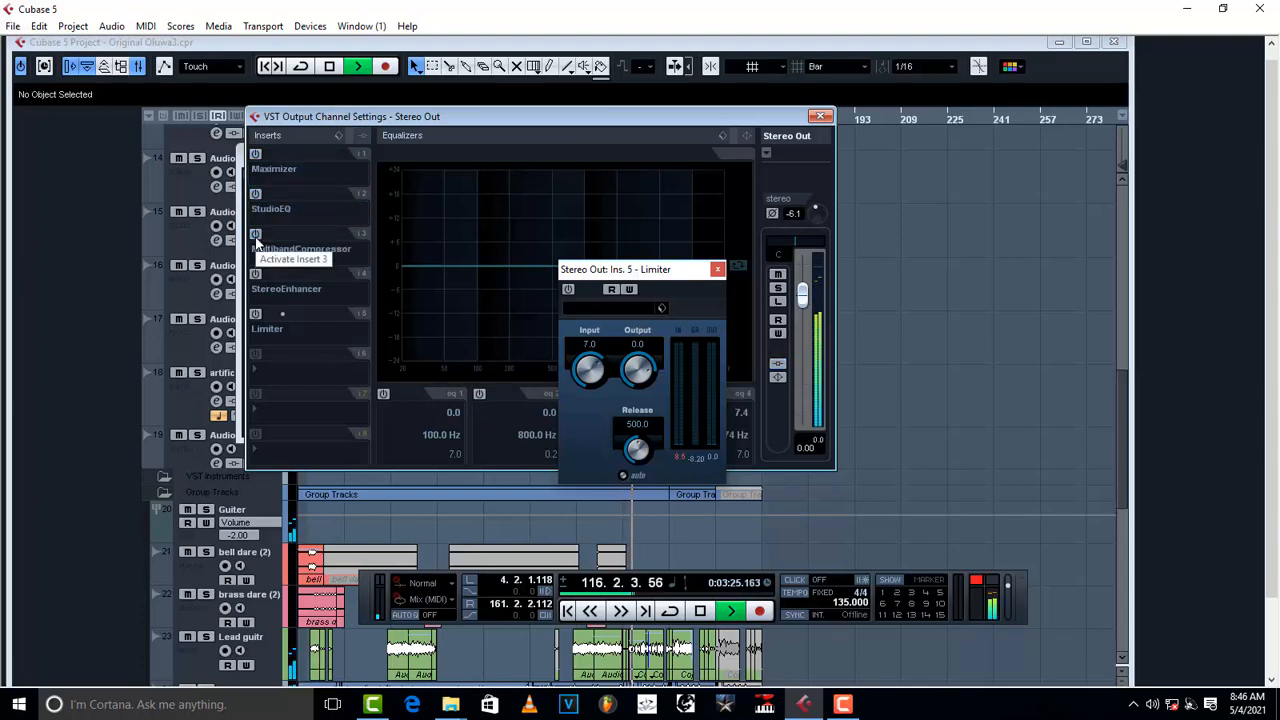
pyautogui.press('space')
# - Reactivate the MultibandCompressor, StudioEQ, Maximizer and Limiter inserts, and play the processed song for comparison
pyautogui.click(255, 236)
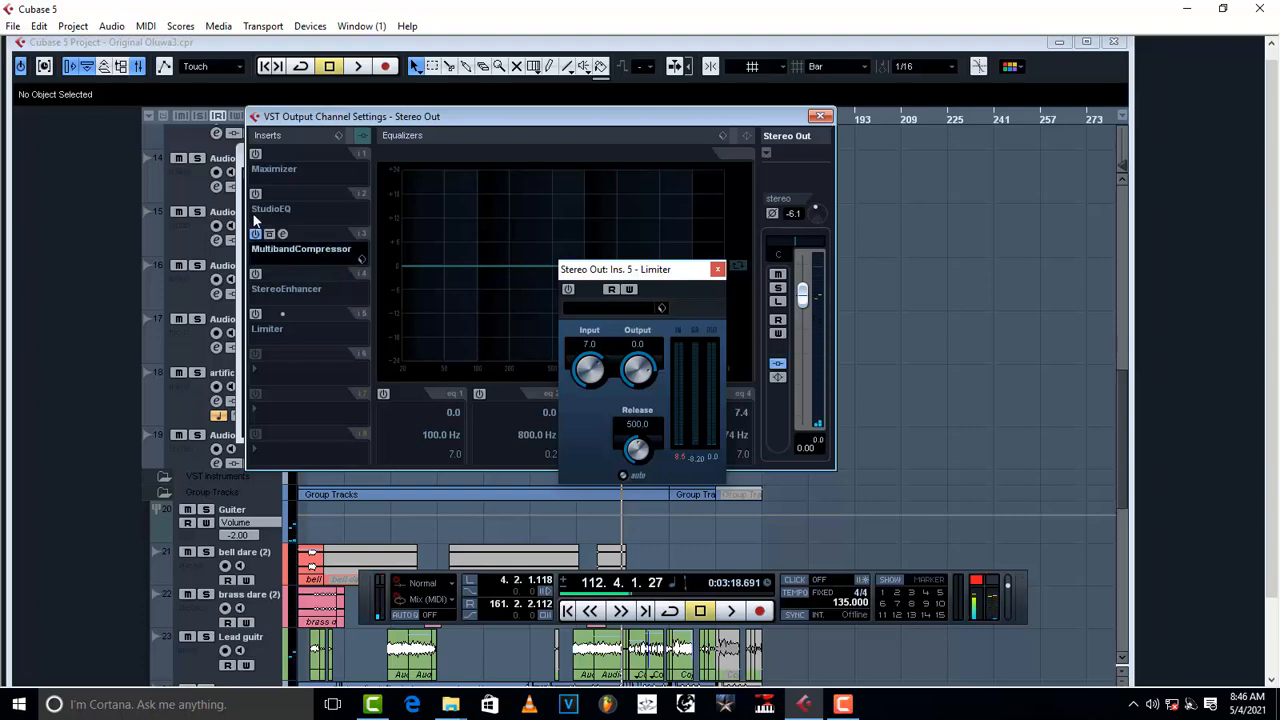
pyautogui.click(256, 195)
pyautogui.click(255, 155)
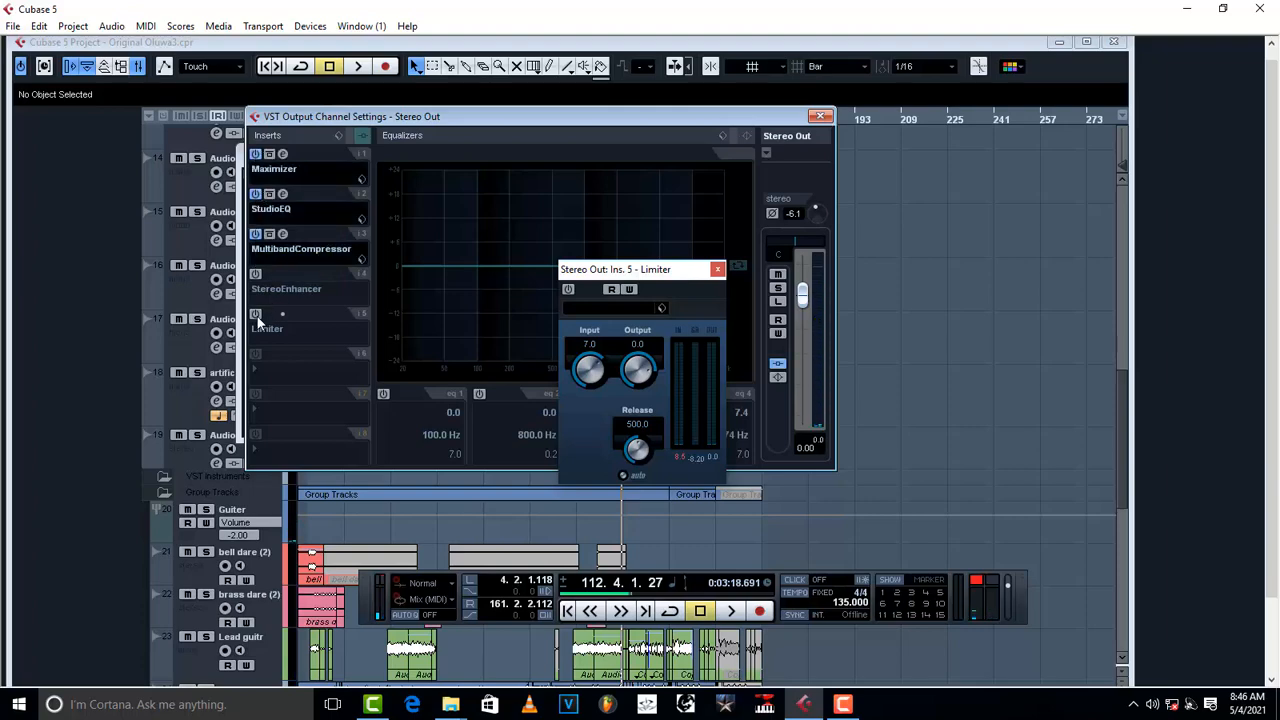
pyautogui.click(255, 314)
pyautogui.press('space')
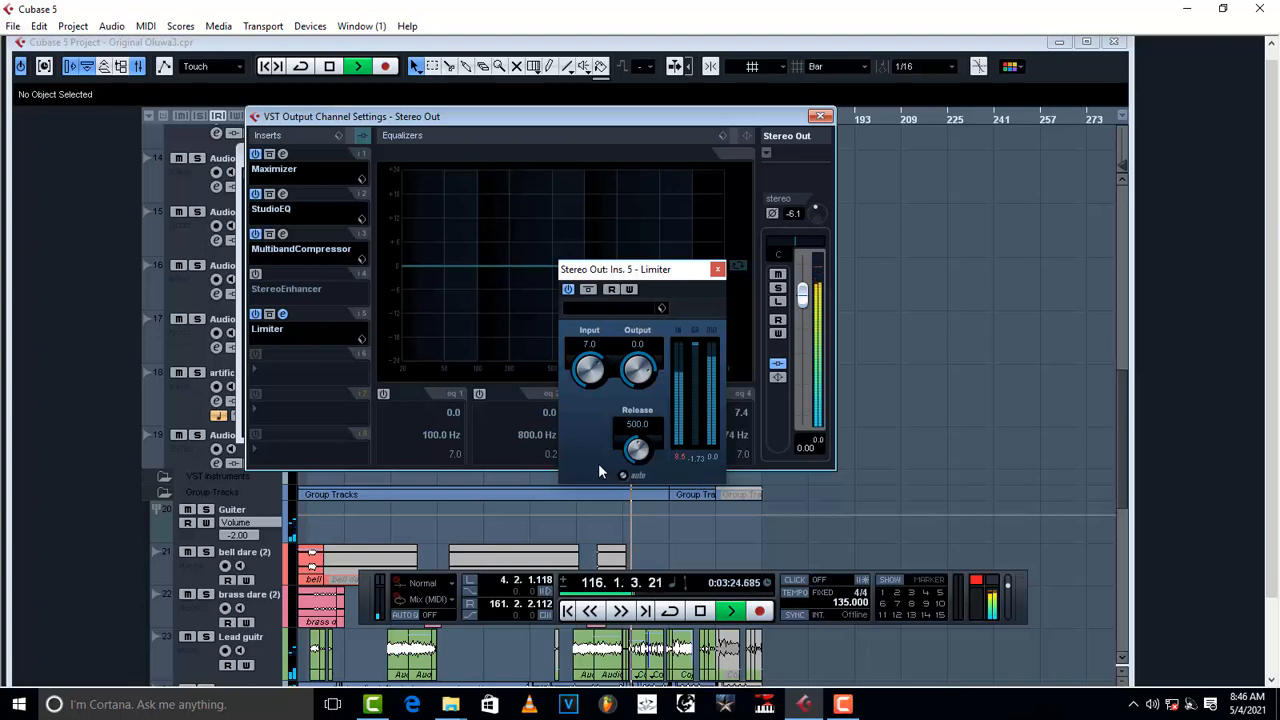
# - Set the Limiter's release to 0.1, audition the song, and close the Limiter
pyautogui.moveTo(640, 451); pyautogui.dragTo(630, 478)
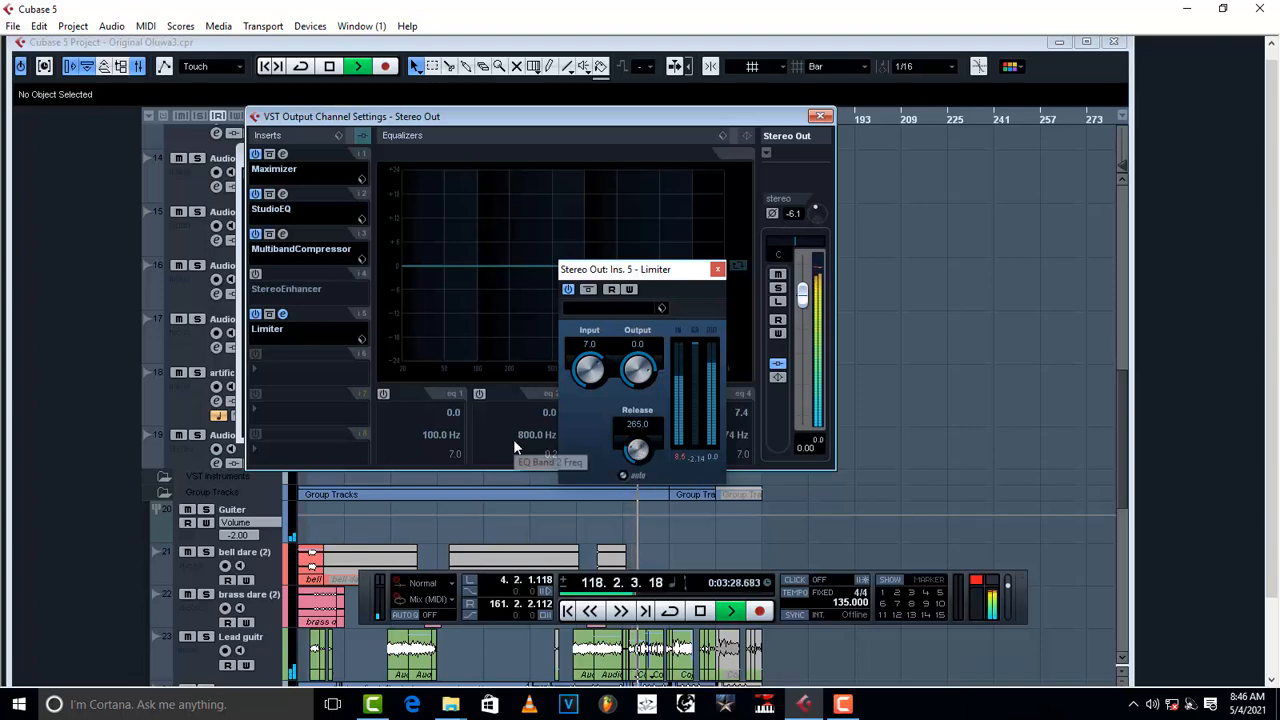
pyautogui.press('space')
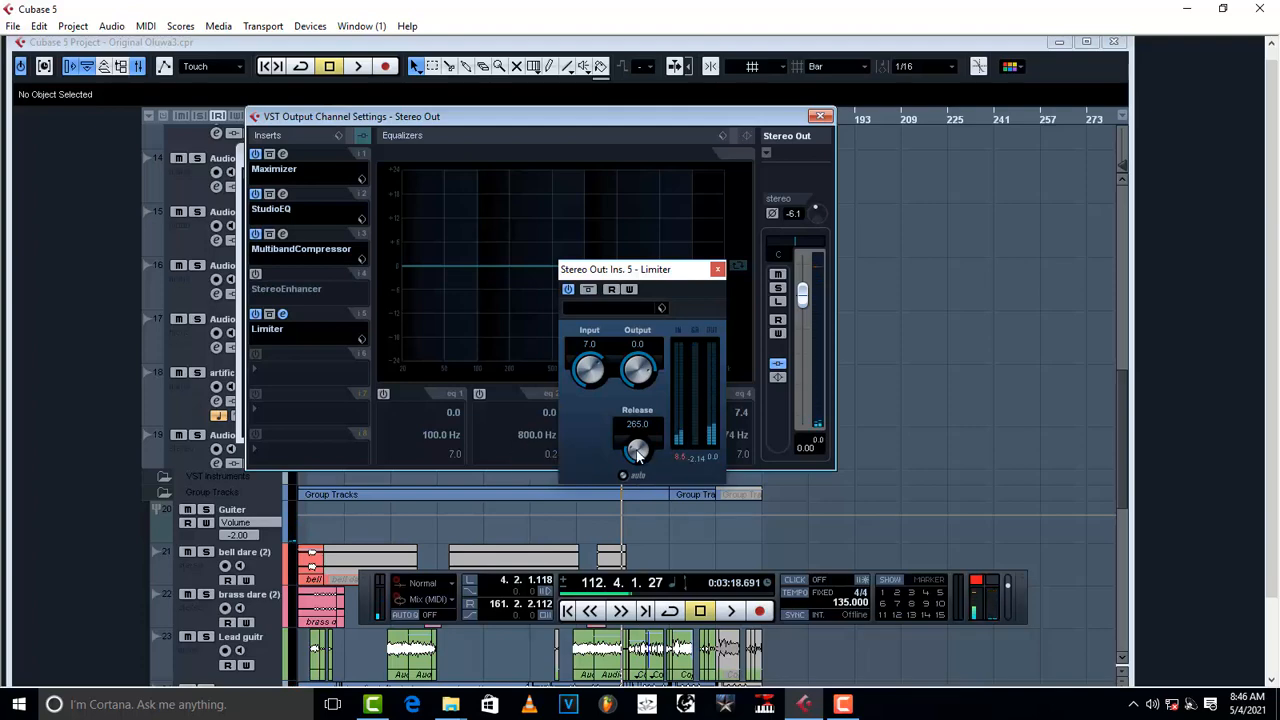
pyautogui.moveTo(638, 449); pyautogui.dragTo(637, 460)
pyautogui.moveTo(637, 450); pyautogui.dragTo(650, 370)
pyautogui.moveTo(641, 450); pyautogui.dragTo(638, 552)
pyautogui.moveTo(640, 454); pyautogui.dragTo(640, 474)
pyautogui.press('space')
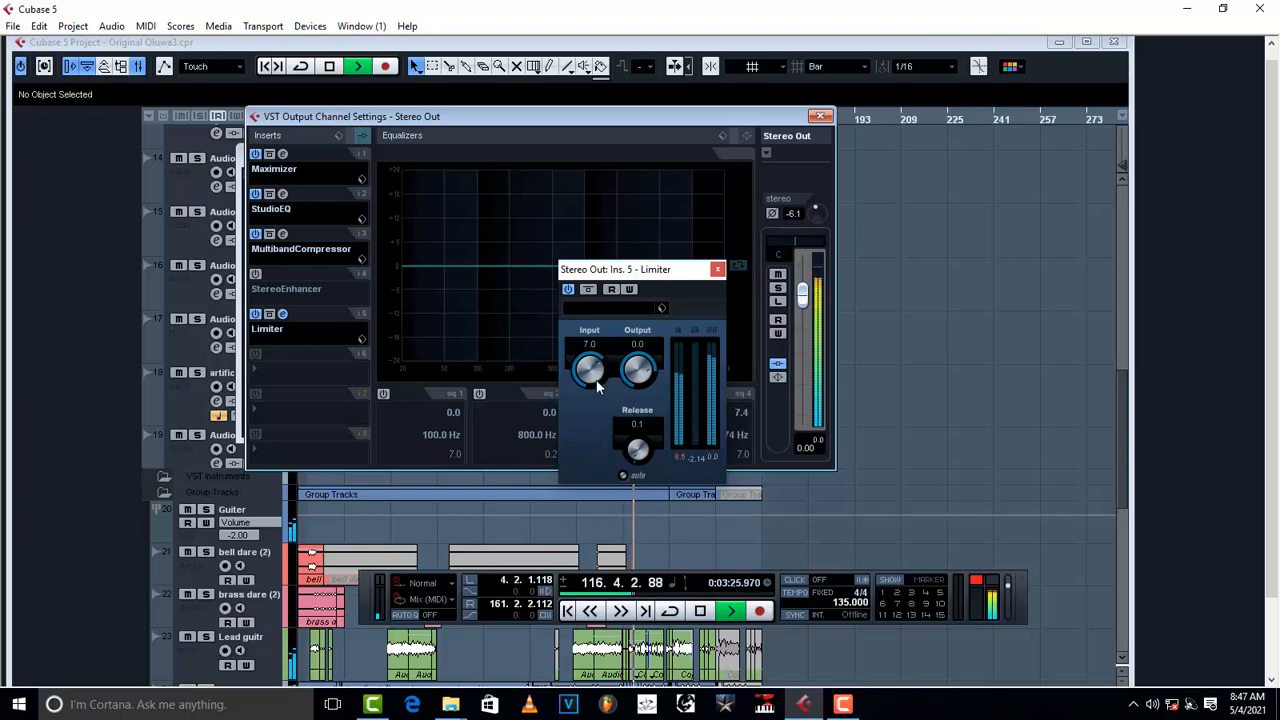
pyautogui.click(718, 270)
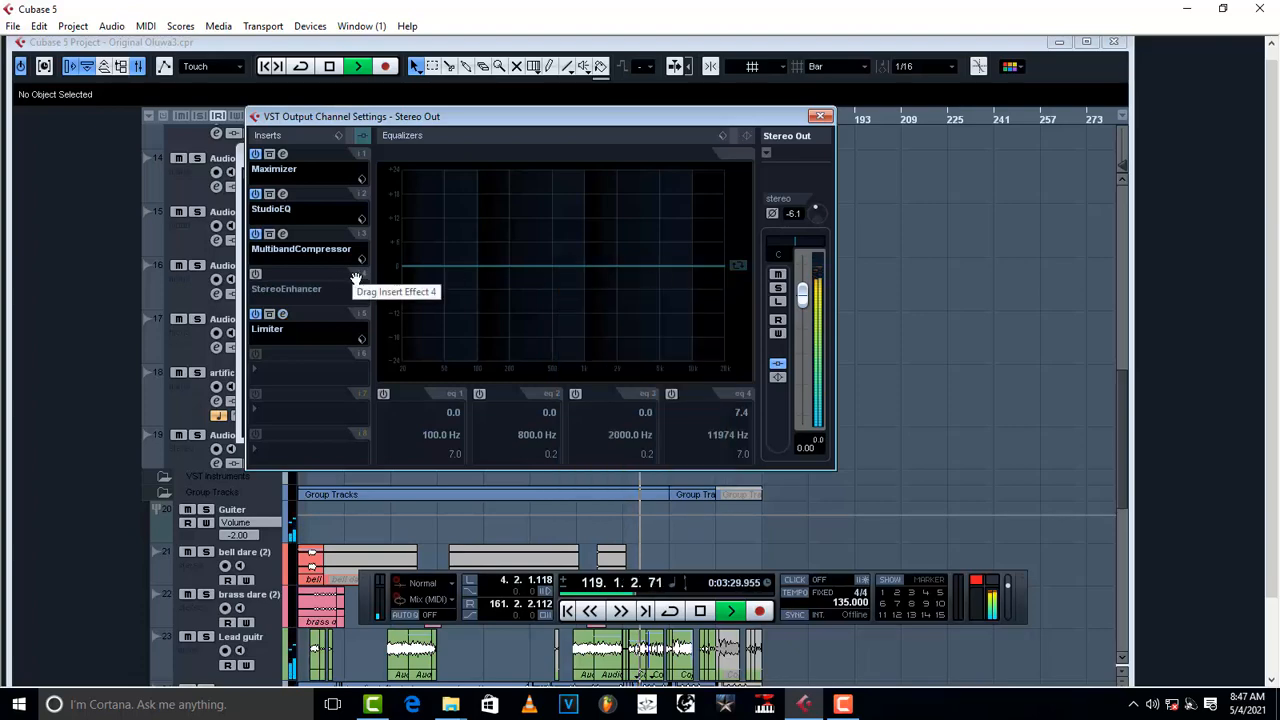
pyautogui.press('space')
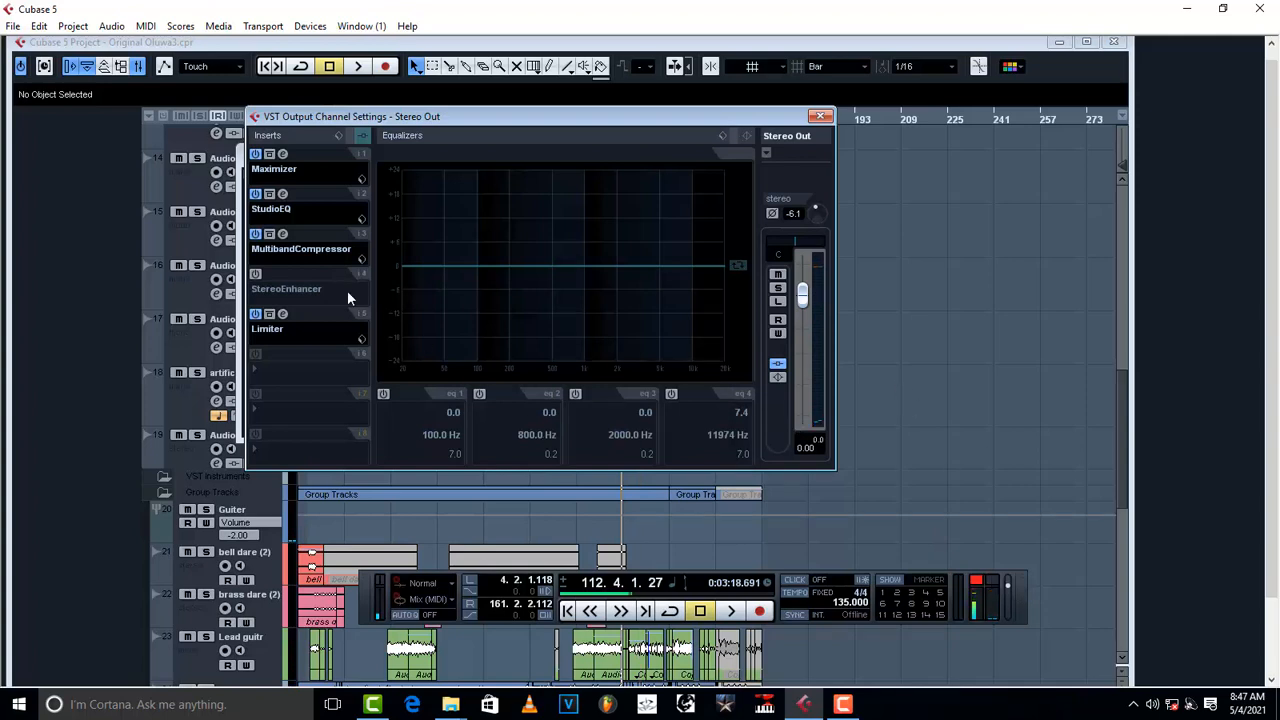
# - Activate the StereoEnhancer insert on Stereo Out, set its width to 172 while the song plays, and close it
pyautogui.click(255, 274)
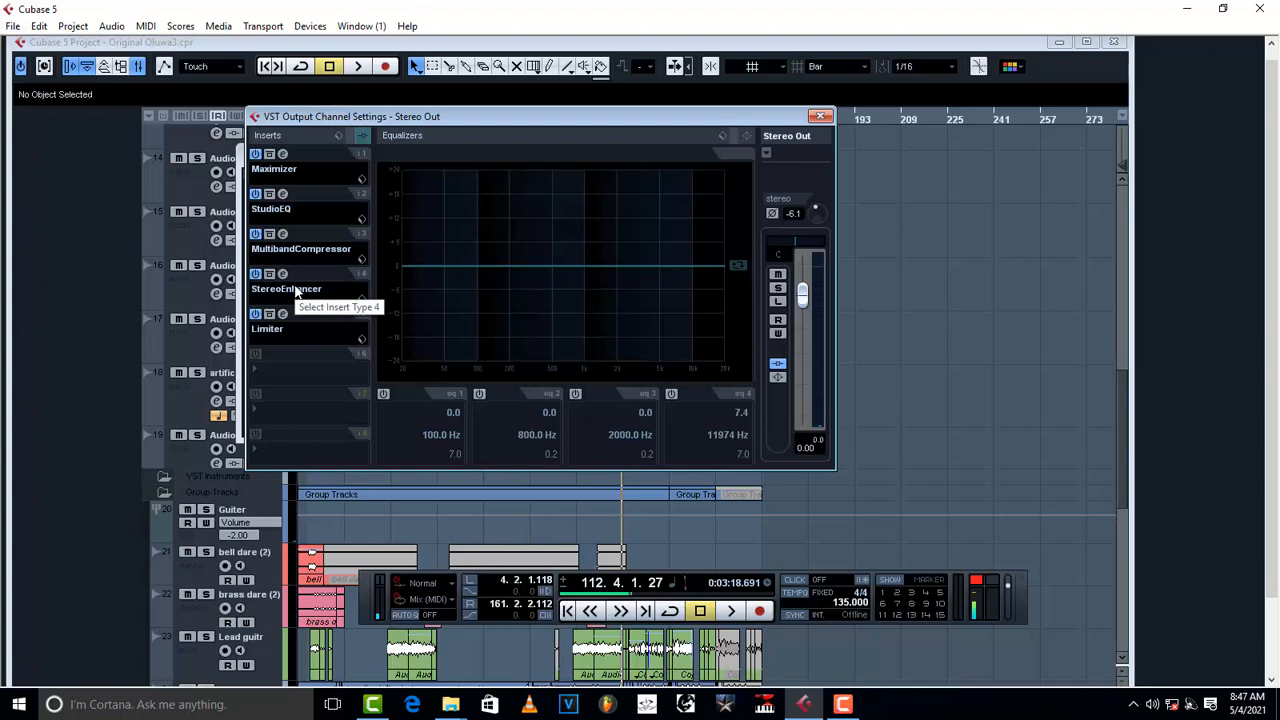
pyautogui.press('space')
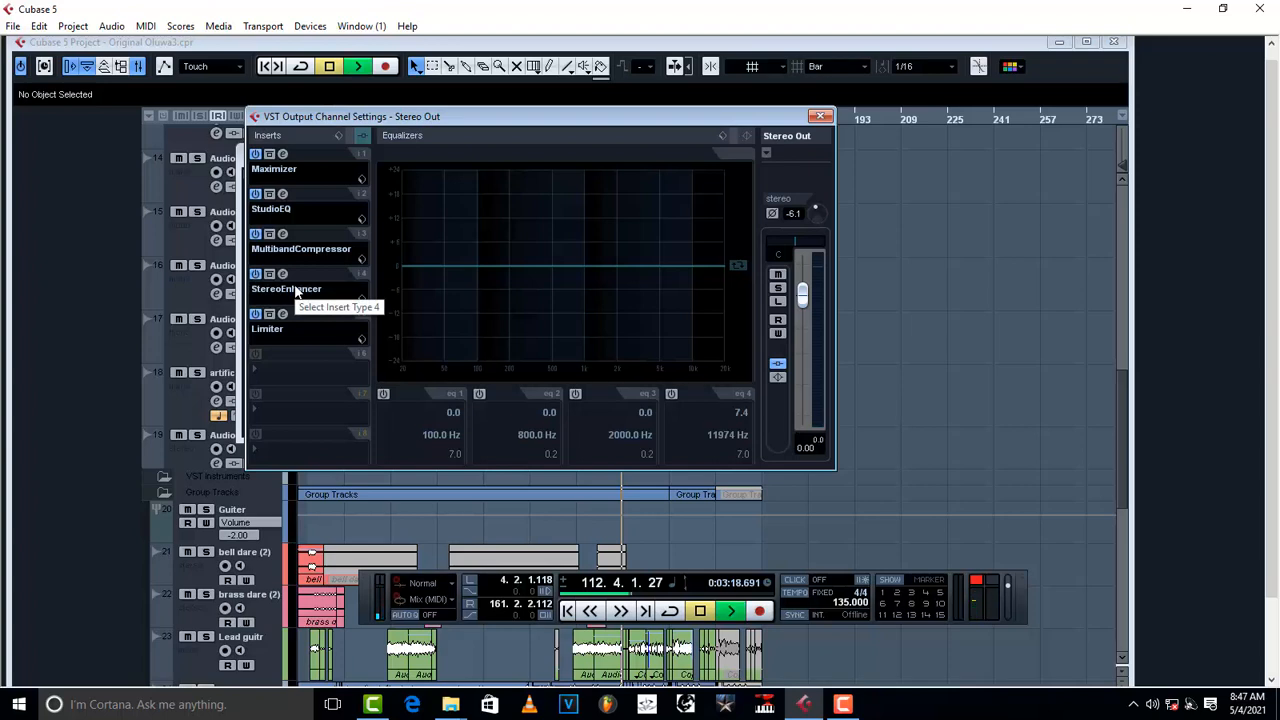
pyautogui.click(283, 274)
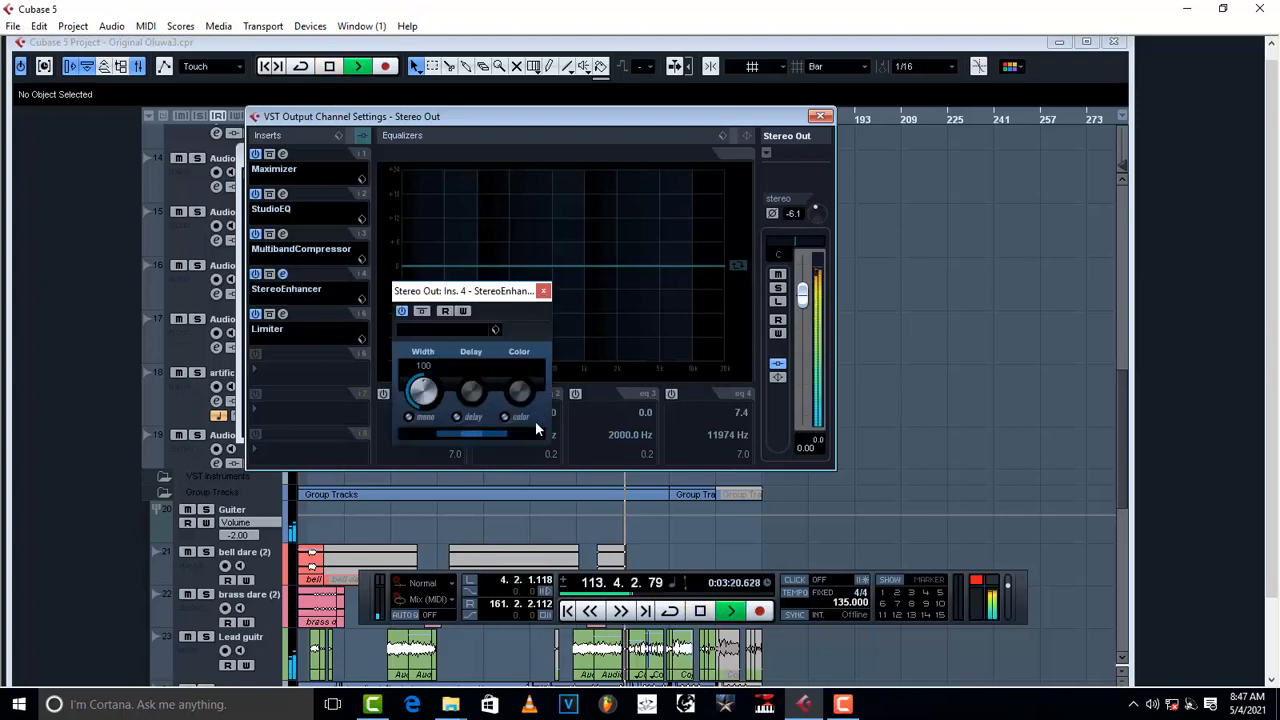
pyautogui.moveTo(423, 407); pyautogui.dragTo(417, 350)
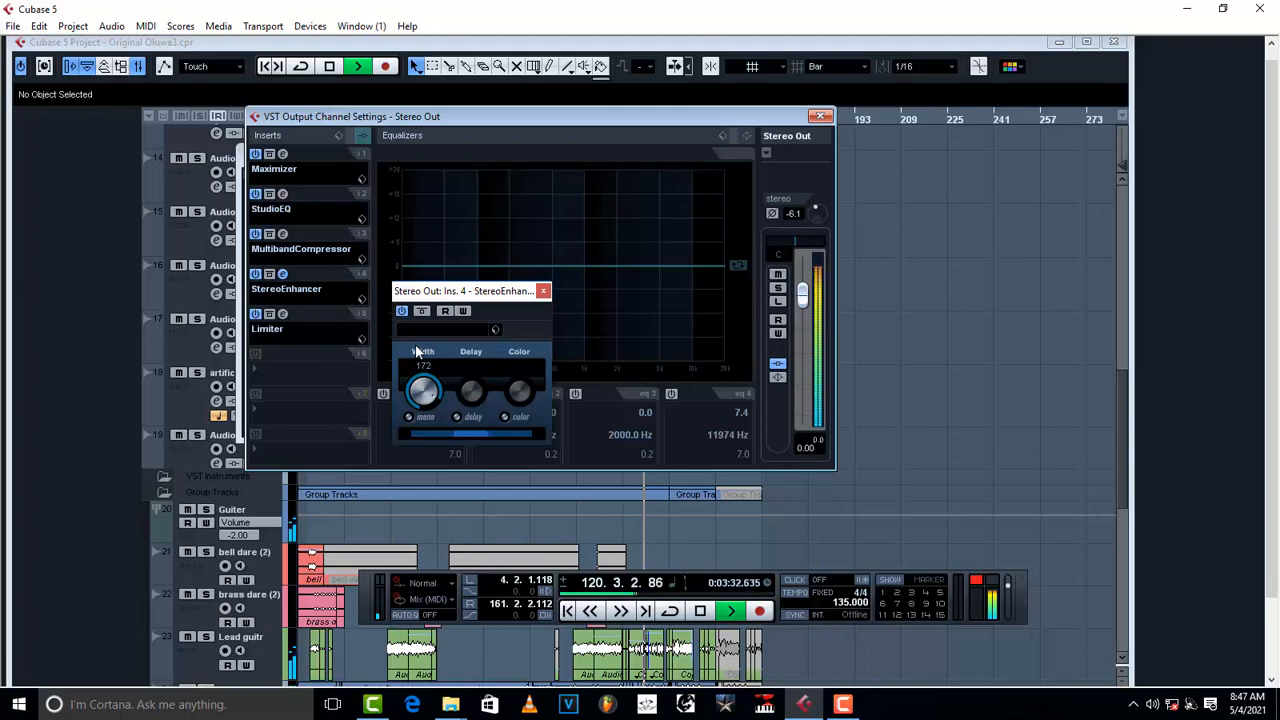
pyautogui.press('space')
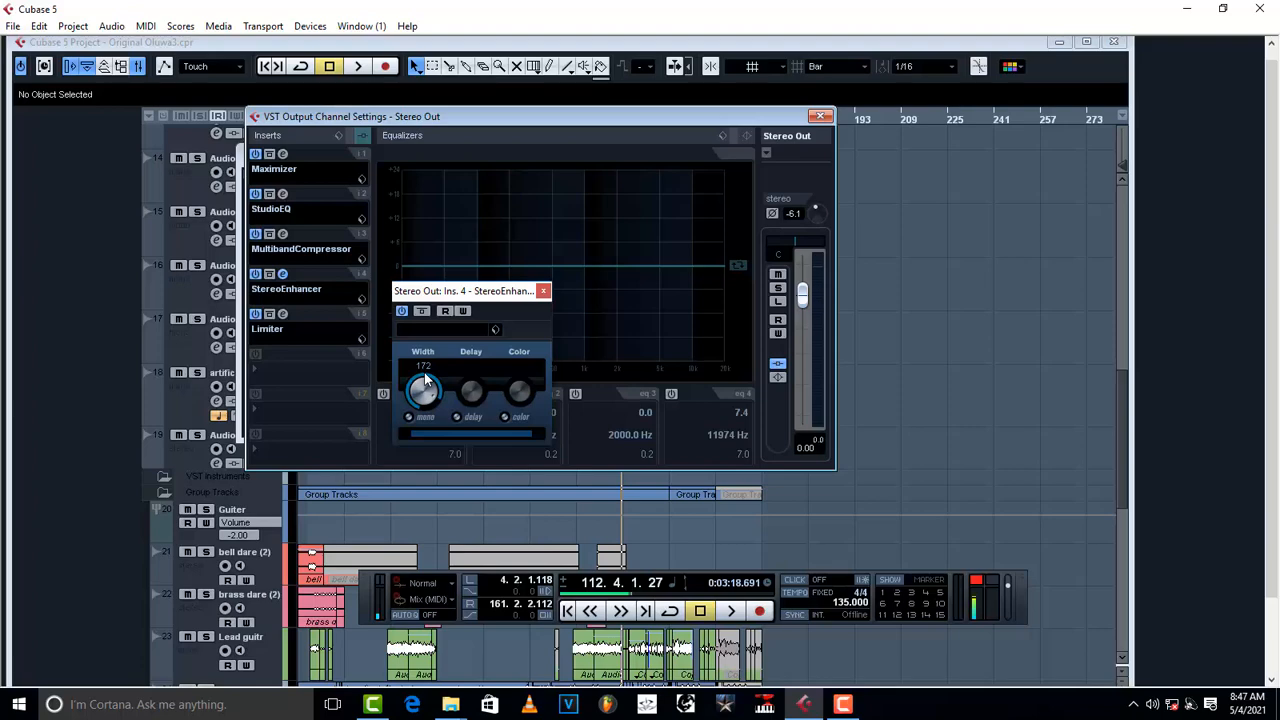
pyautogui.click(543, 291)
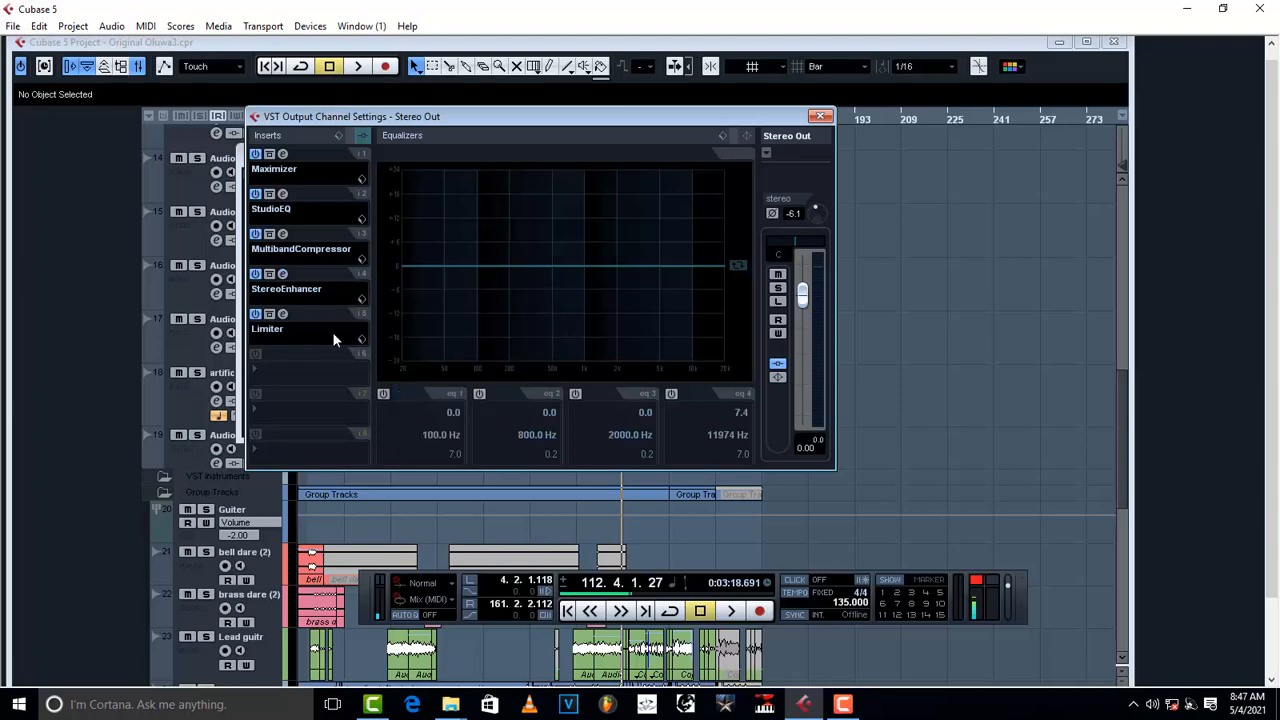
# - Open StudioEQ, sweep a boosted band 2 during playback, and set it to 3321 Hz with a gain of -1.2
pyautogui.click(283, 194)
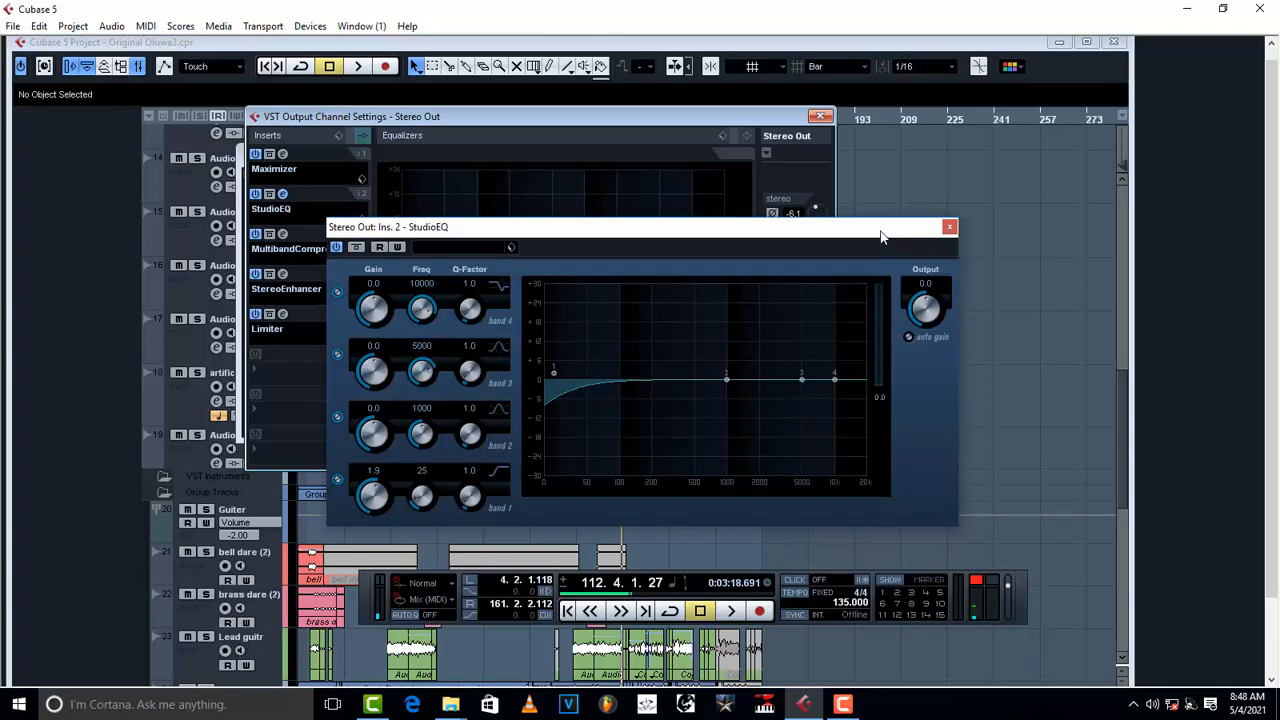
pyautogui.moveTo(880, 243); pyautogui.dragTo(838, 214)
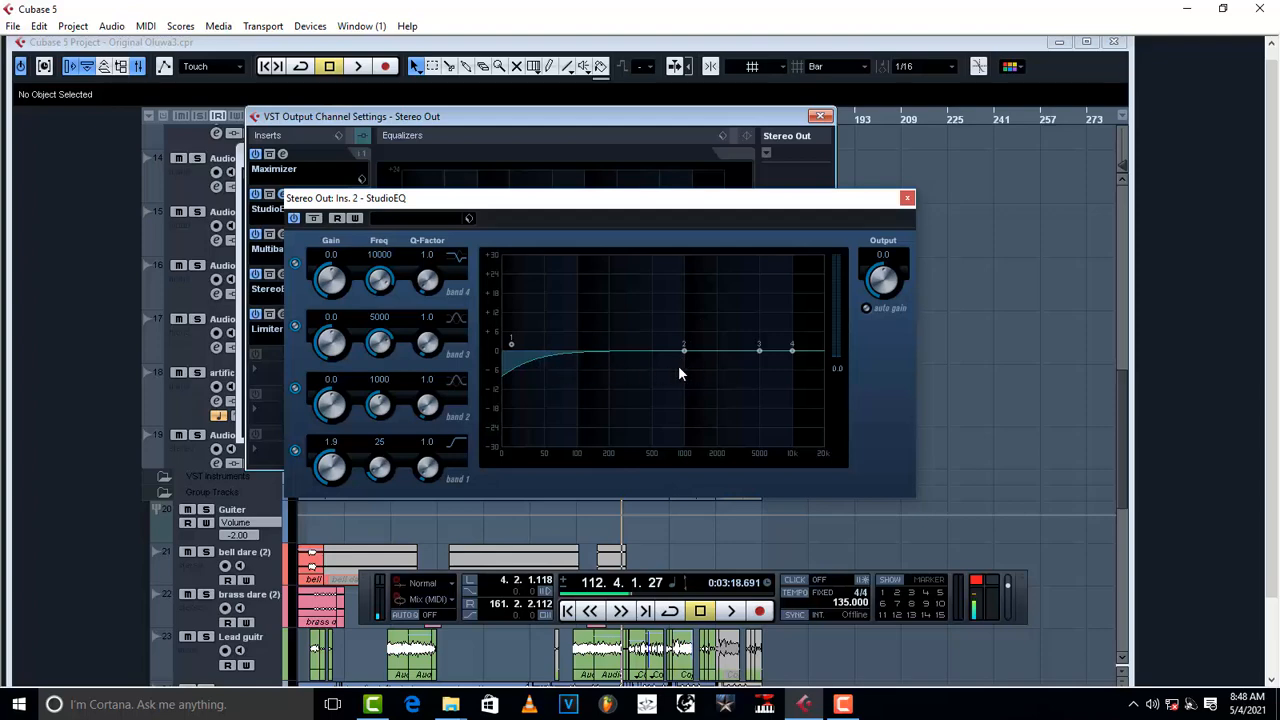
pyautogui.moveTo(685, 349); pyautogui.dragTo(667, 293)
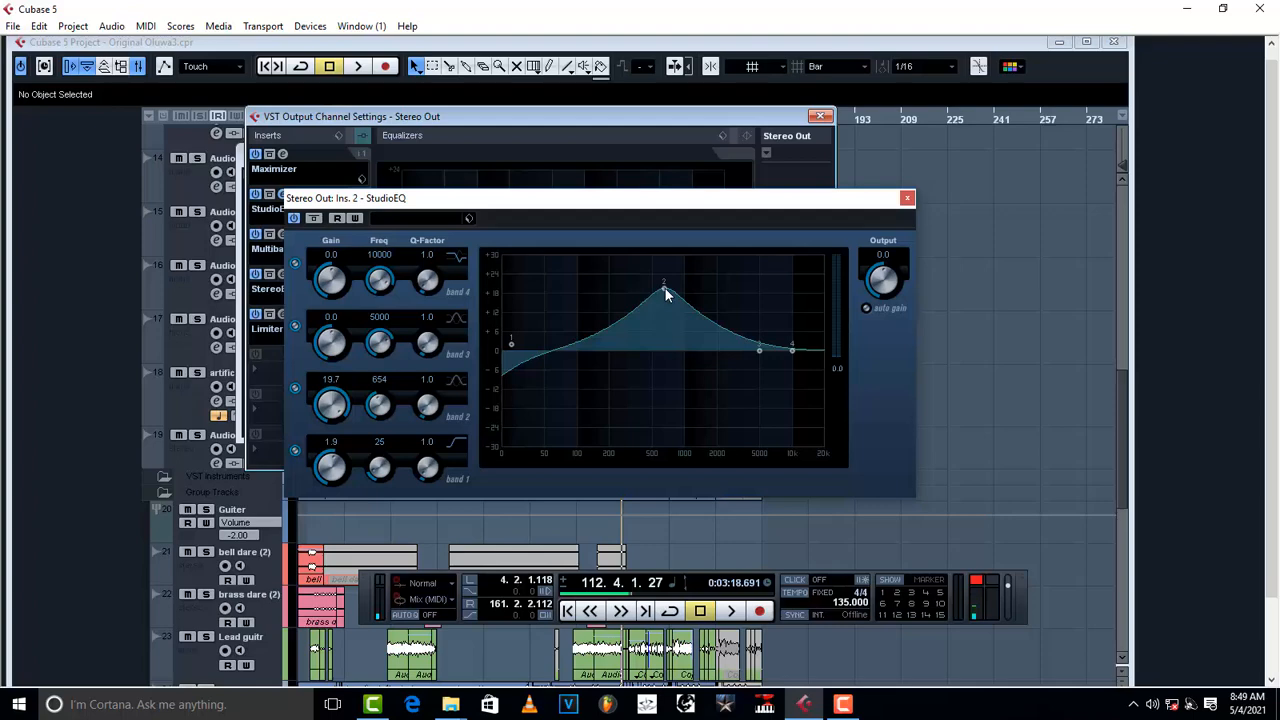
pyautogui.press('space')
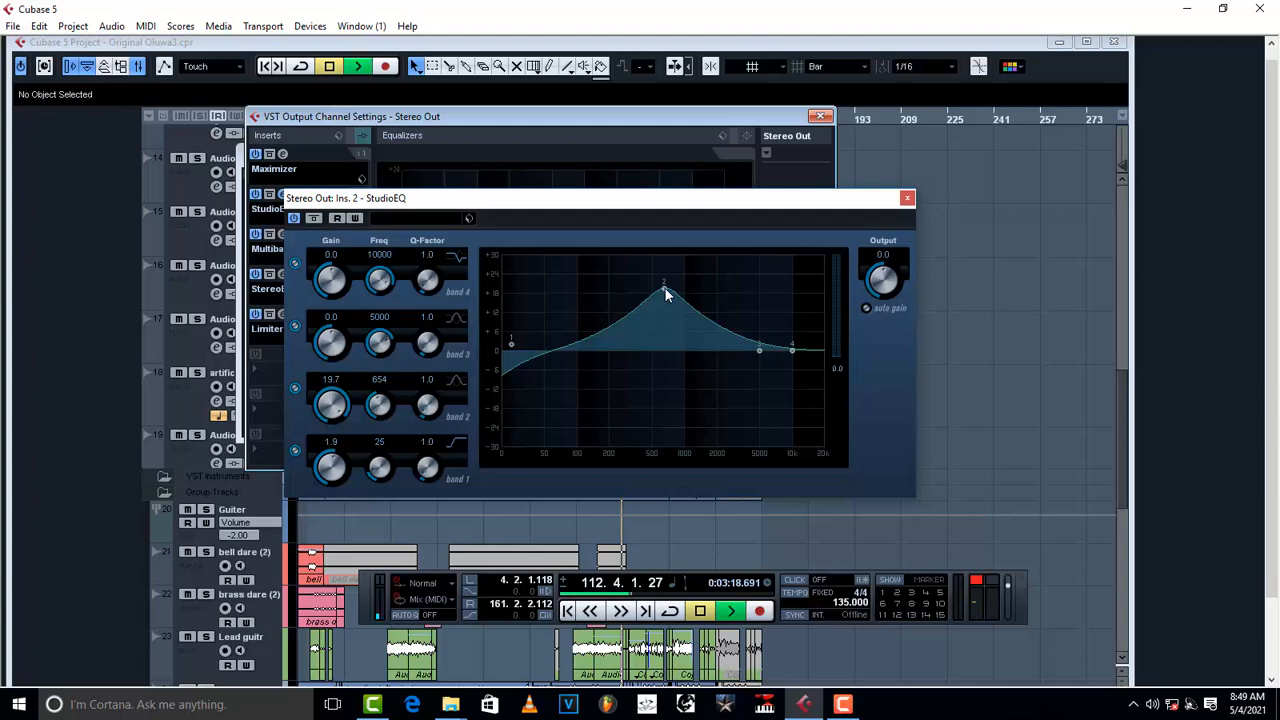
pyautogui.moveTo(666, 289); pyautogui.dragTo(740, 277)
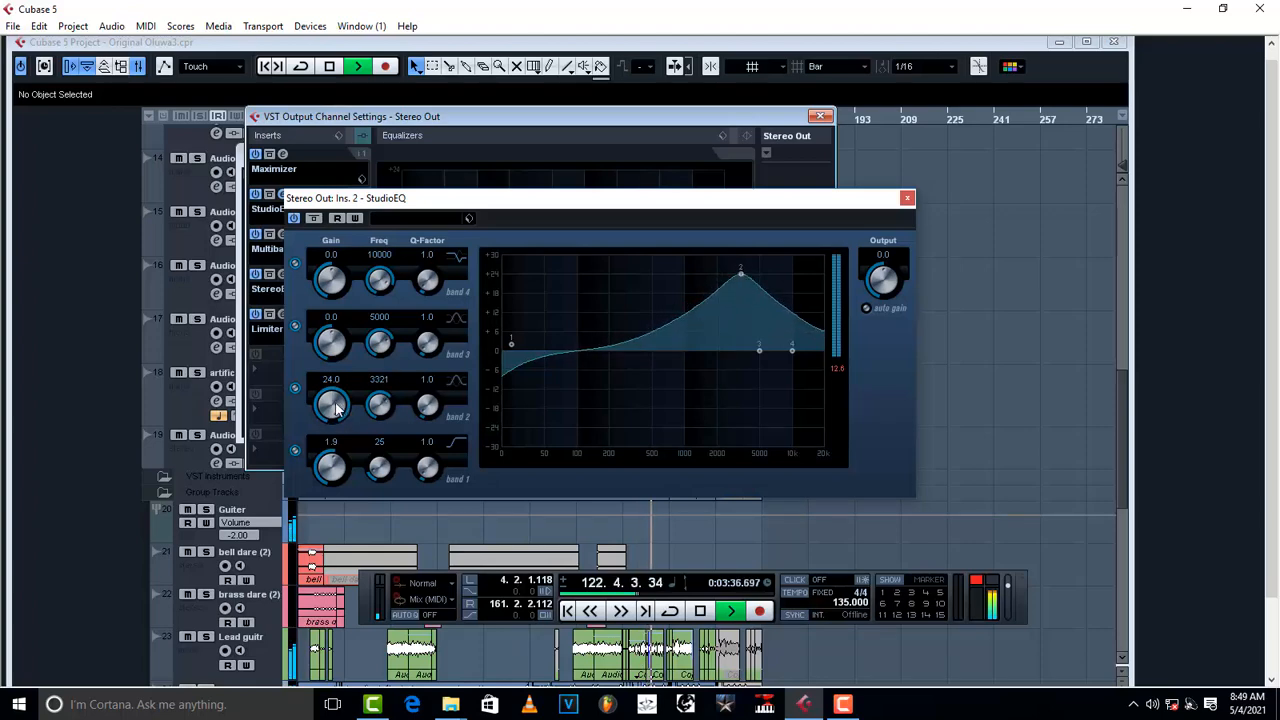
pyautogui.moveTo(341, 411); pyautogui.dragTo(337, 484)
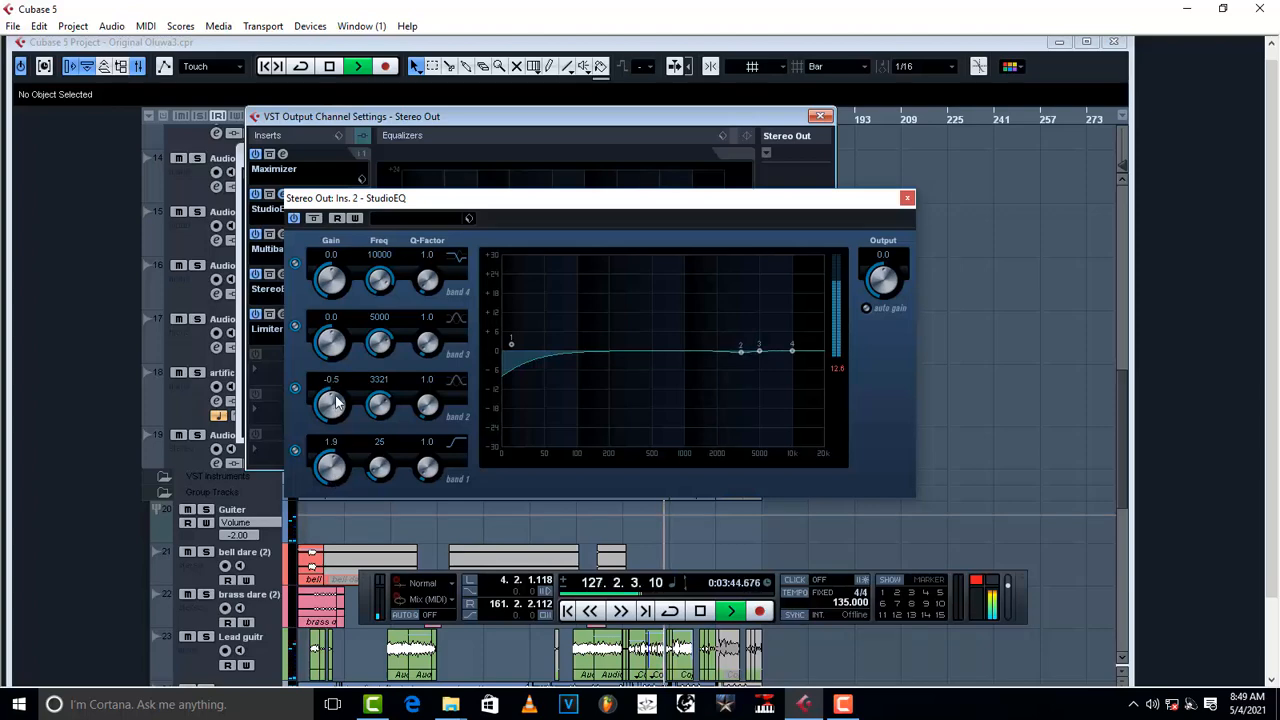
pyautogui.moveTo(331, 403); pyautogui.dragTo(331, 406)
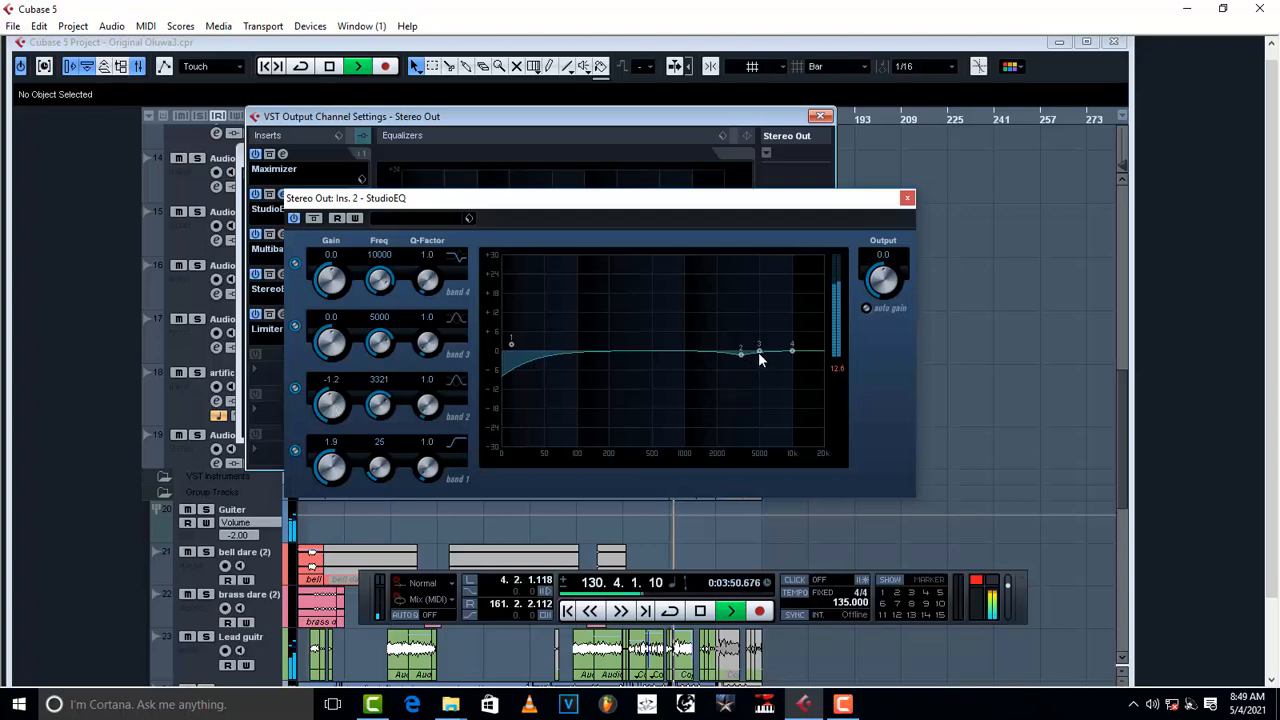
# - Set StudioEQ band 3 to 5007 Hz with 1.9 gain and band 4 to 10267 Hz with 3.4 gain
pyautogui.moveTo(760, 348); pyautogui.dragTo(762, 346)
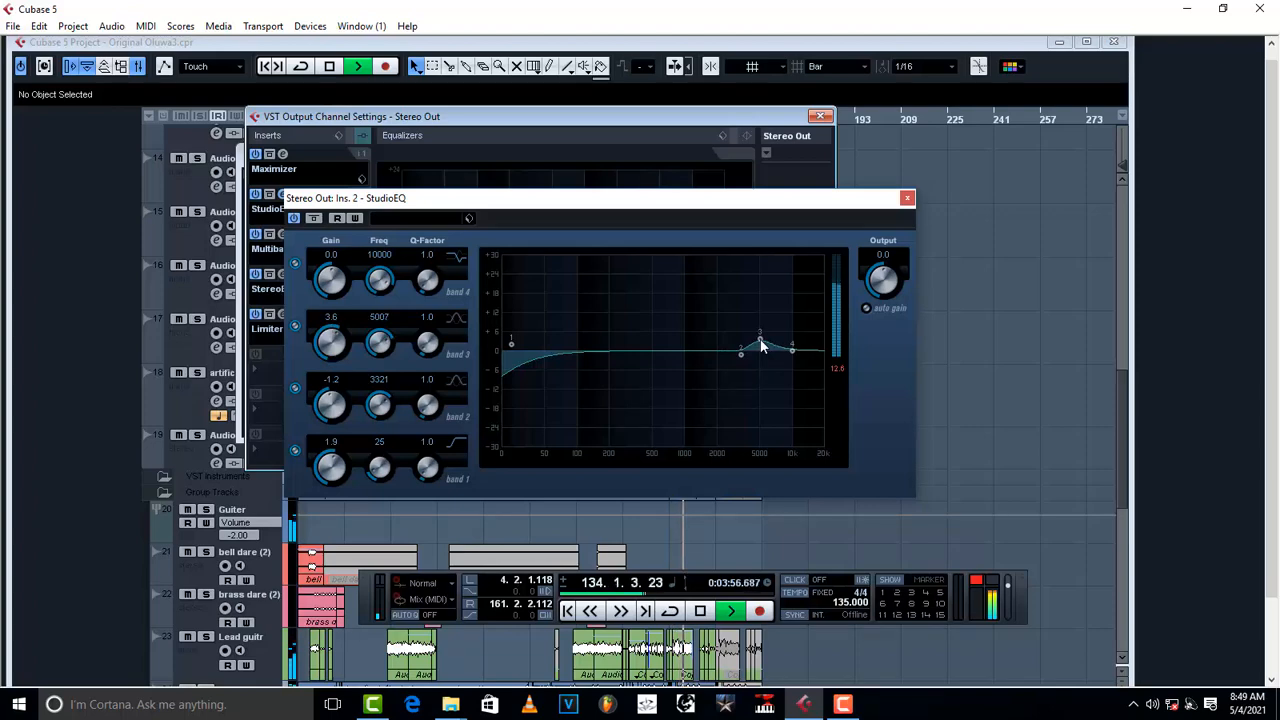
pyautogui.moveTo(792, 350)
pyautogui.mouseDown()
pyautogui.moveTo(794, 336)
pyautogui.moveTo(790, 346)
pyautogui.mouseUp()
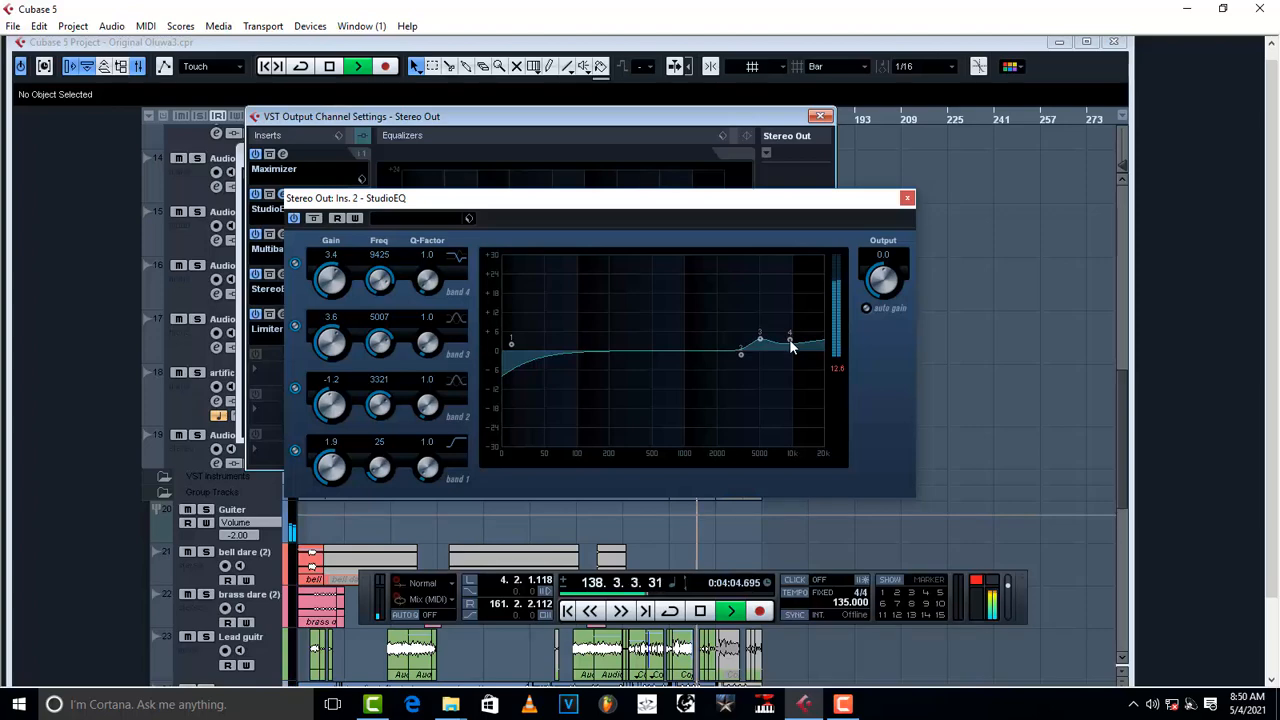
pyautogui.moveTo(760, 339); pyautogui.dragTo(760, 348)
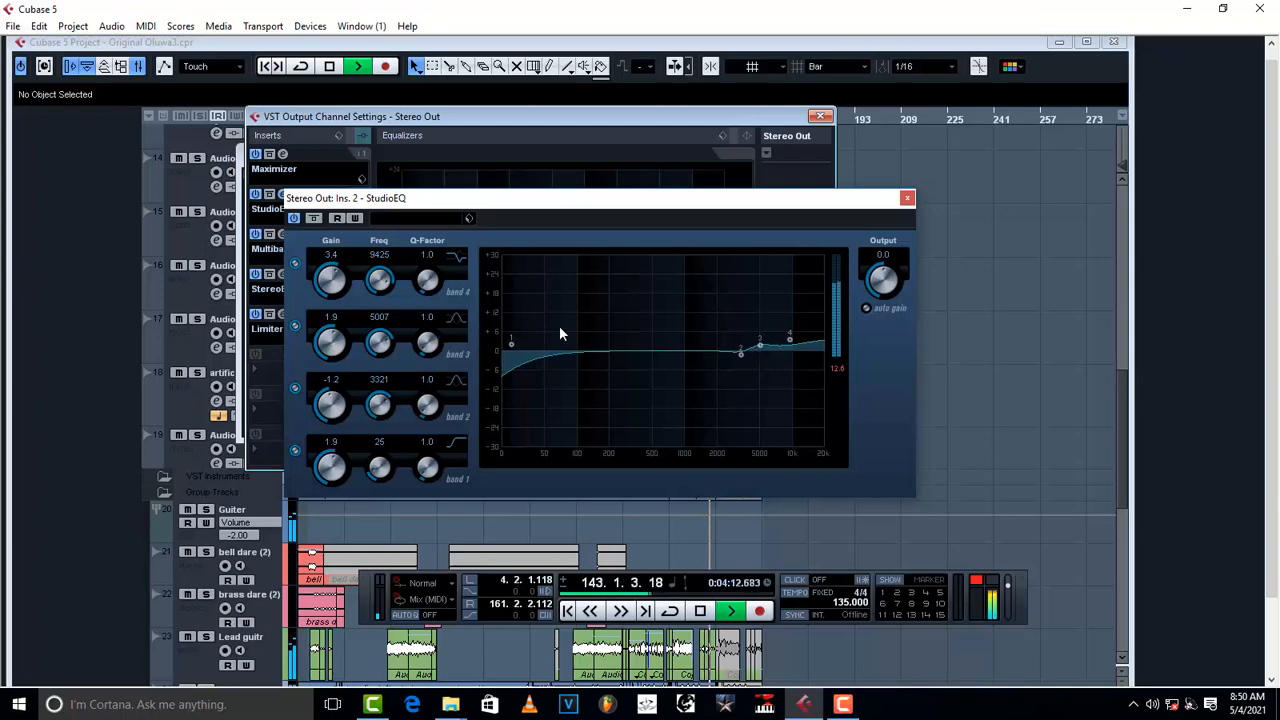
pyautogui.moveTo(790, 340); pyautogui.dragTo(794, 340)
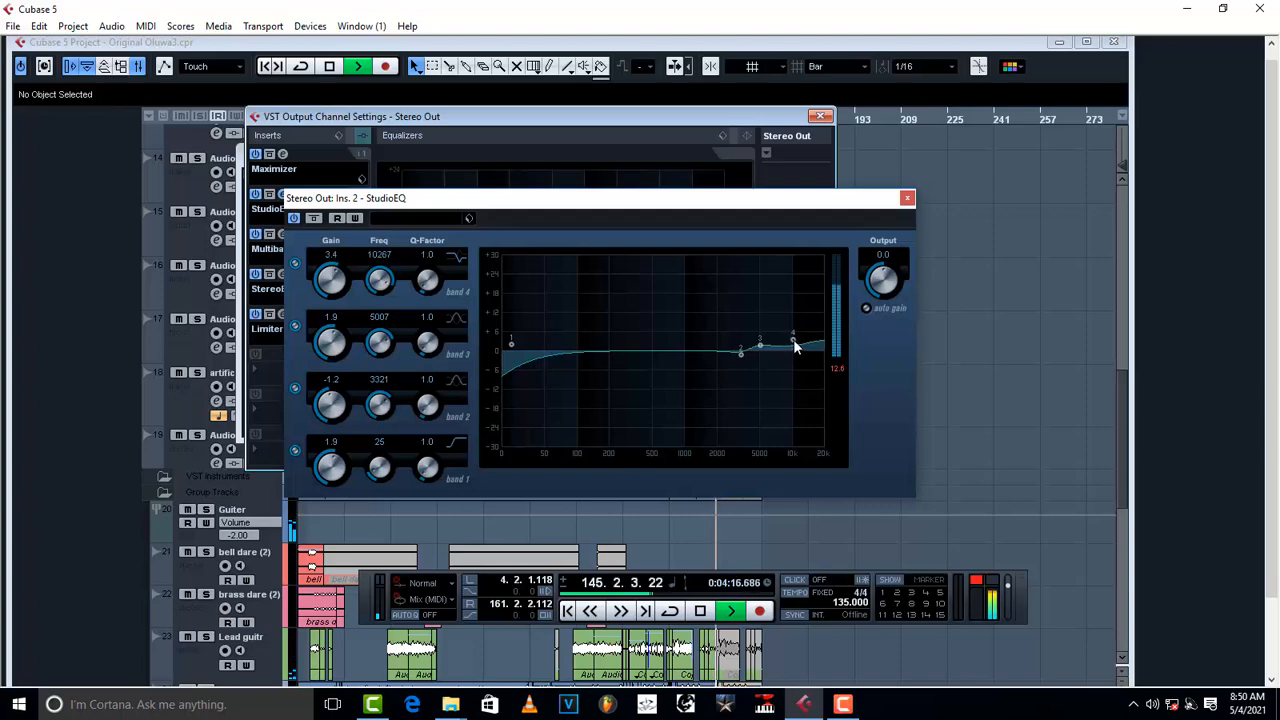
# - Replay the section with StudioEQ active and deactivated to compare its effect, and close the equalizer window
pyautogui.press('space')
pyautogui.press('space')
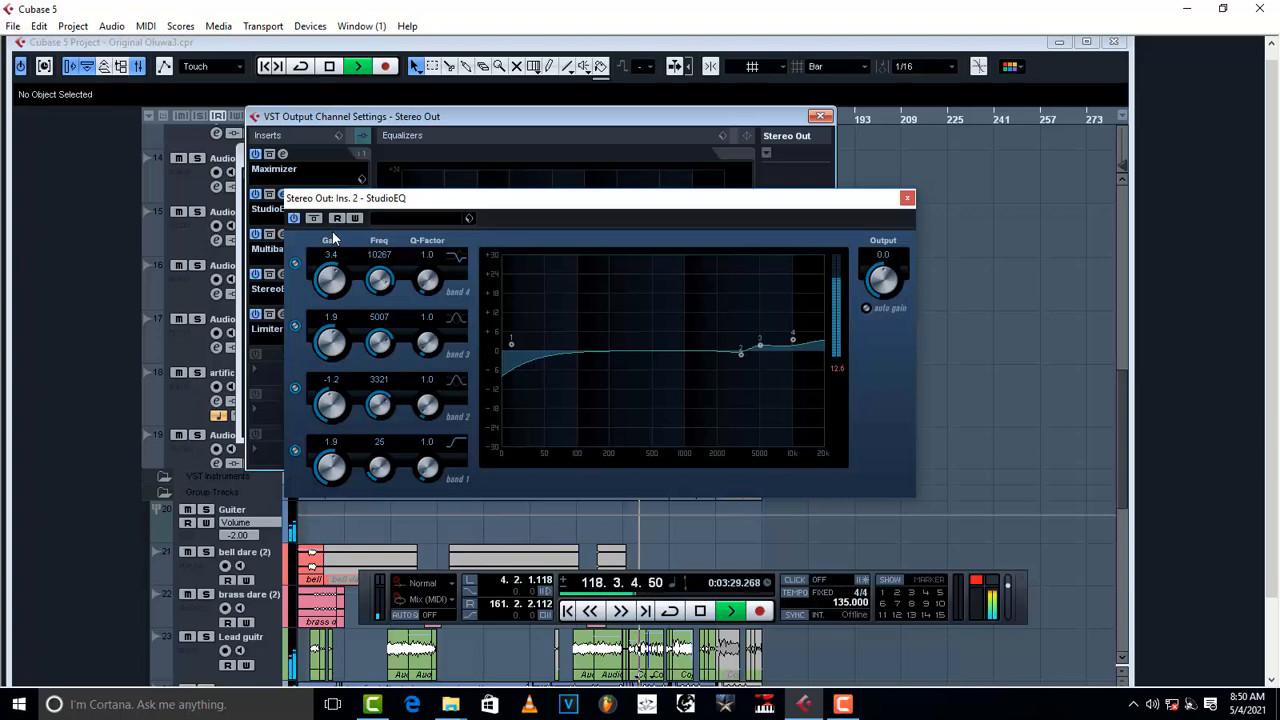
pyautogui.click(294, 218)
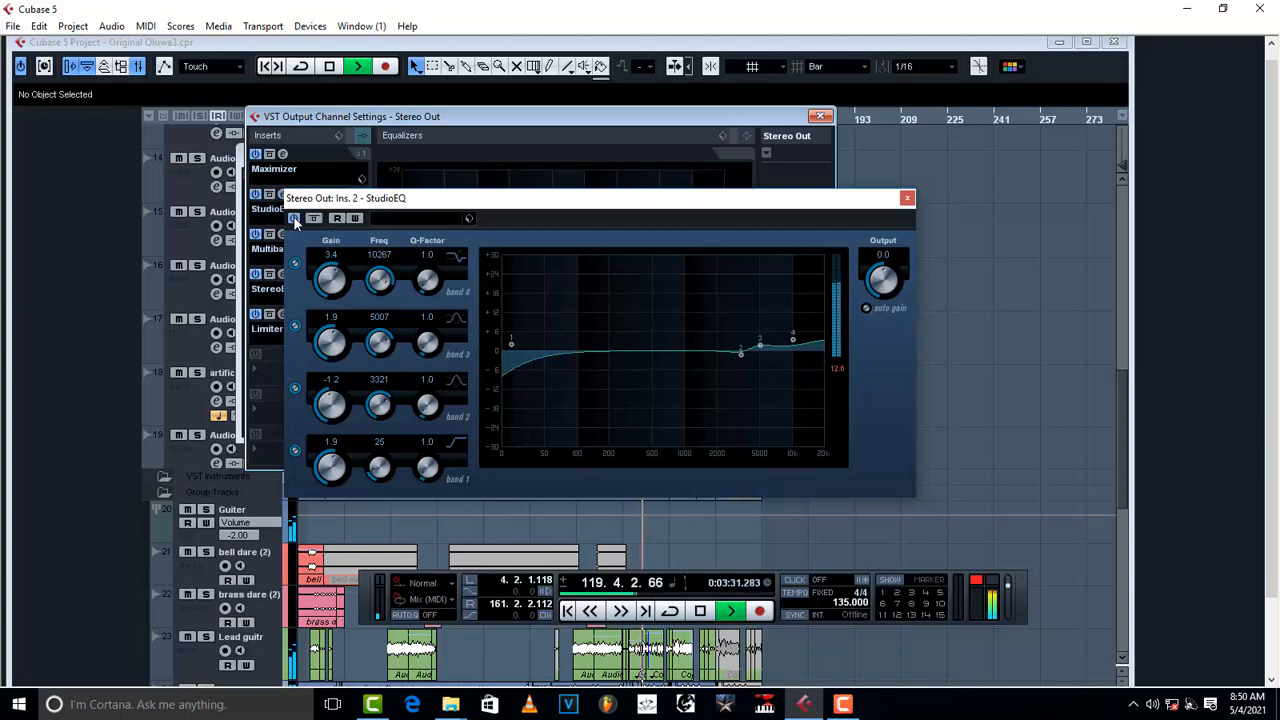
pyautogui.click(294, 218)
pyautogui.press('space')
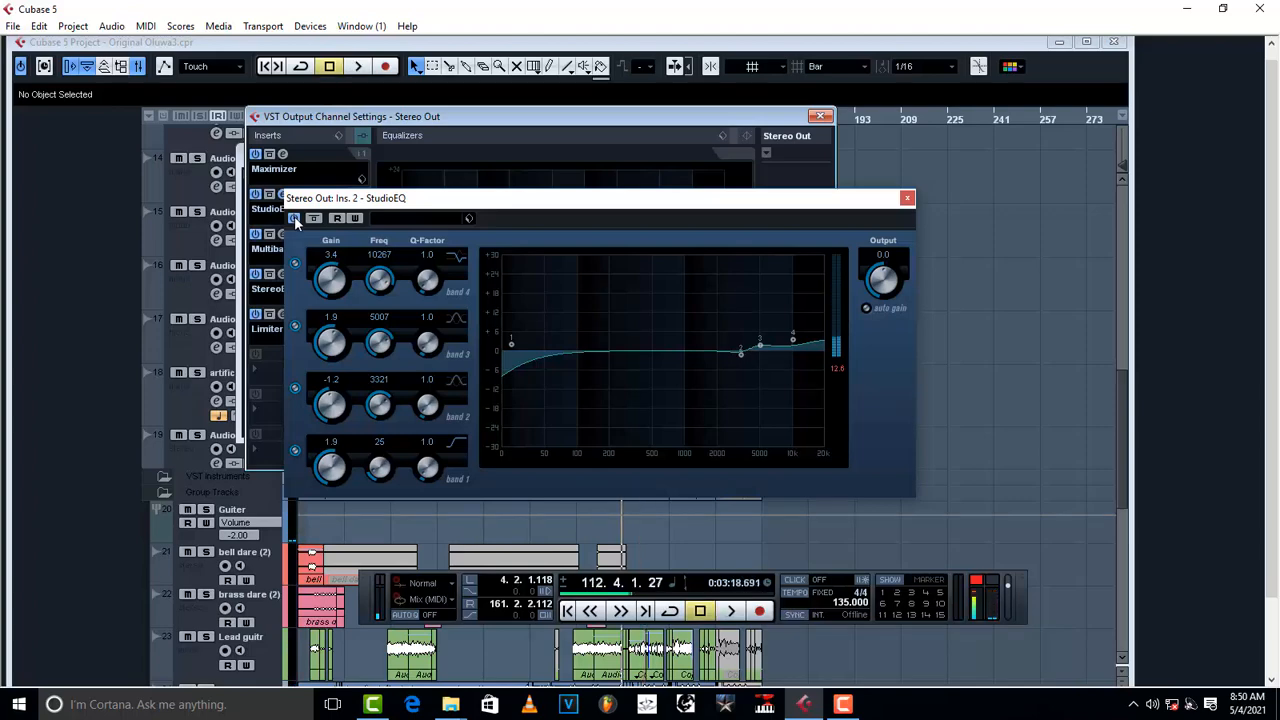
pyautogui.click(294, 218)
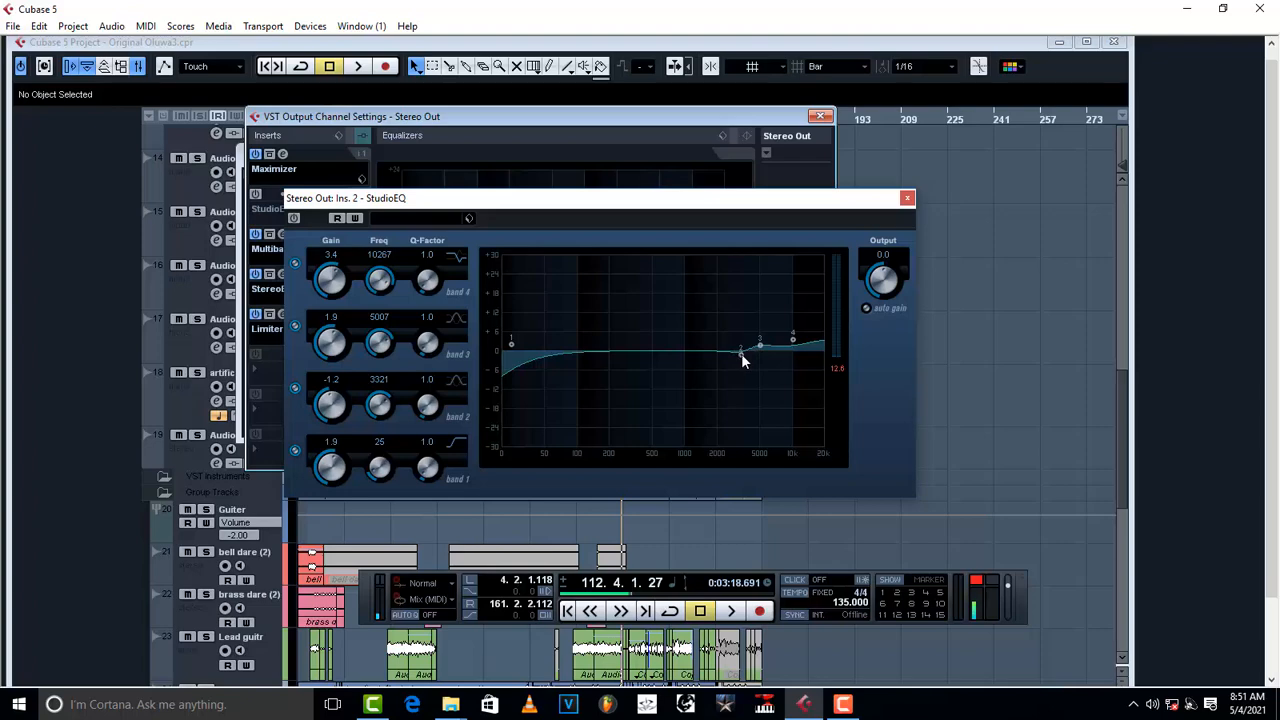
pyautogui.press('space')
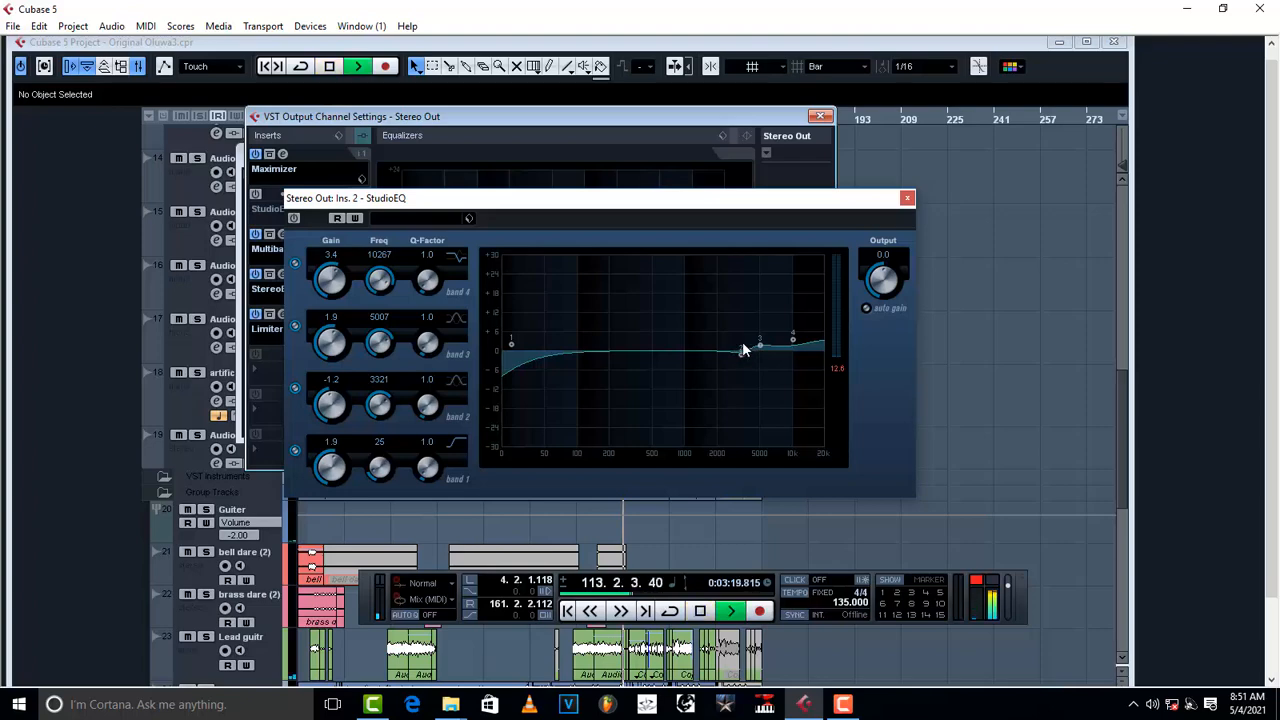
pyautogui.click(907, 199)
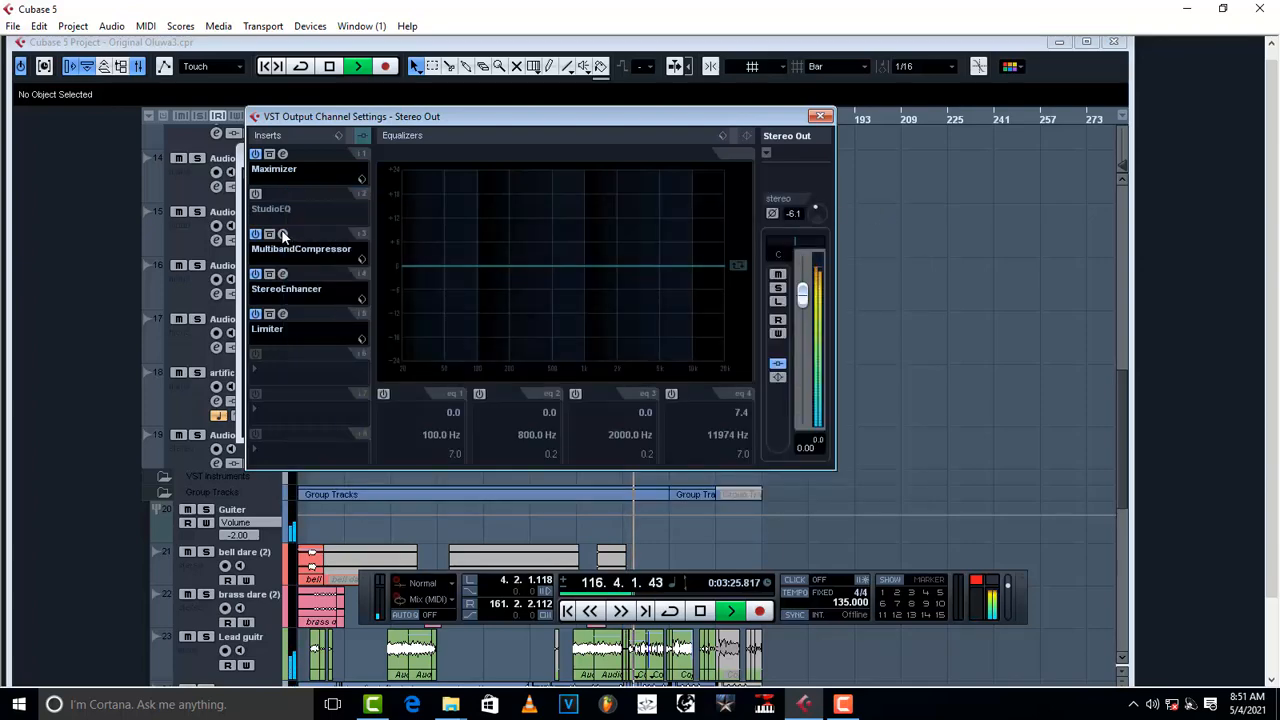
# - Switch the StudioEQ, Maximizer and MultibandCompressor inserts off and on in turn during playback, leaving all three active
pyautogui.click(256, 195)
pyautogui.click(259, 196)
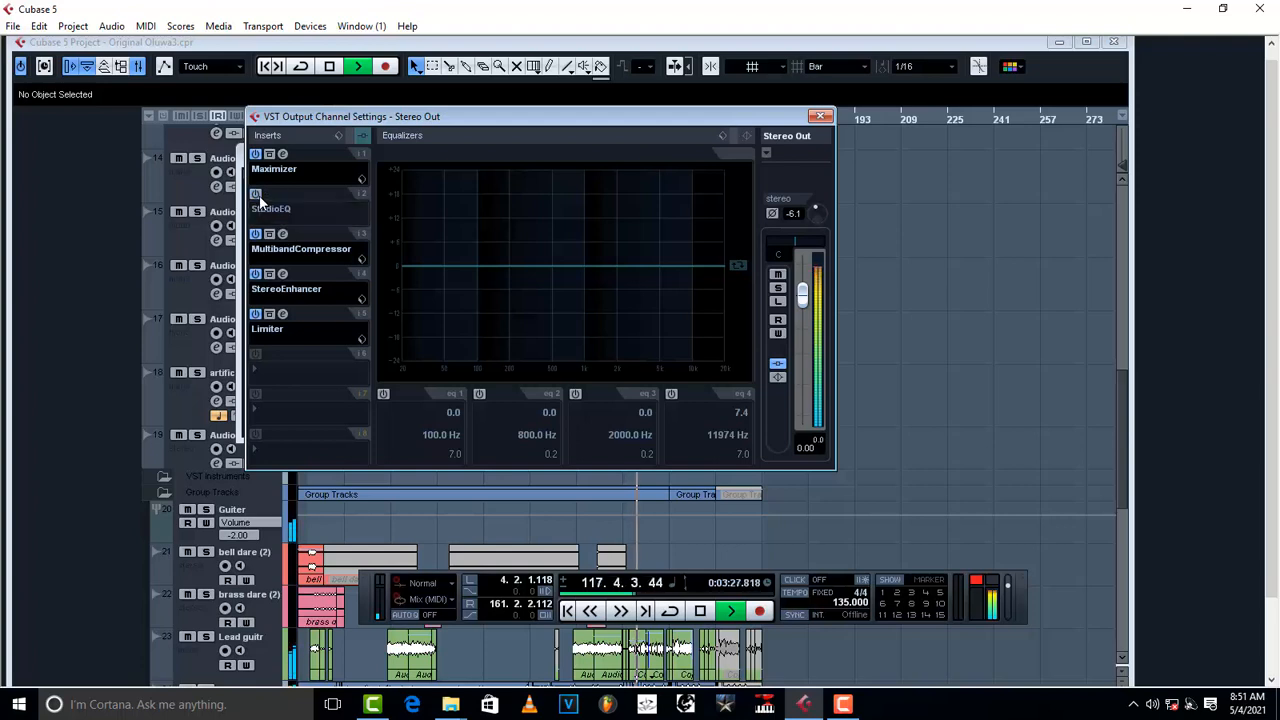
pyautogui.click(259, 196)
pyautogui.click(255, 156)
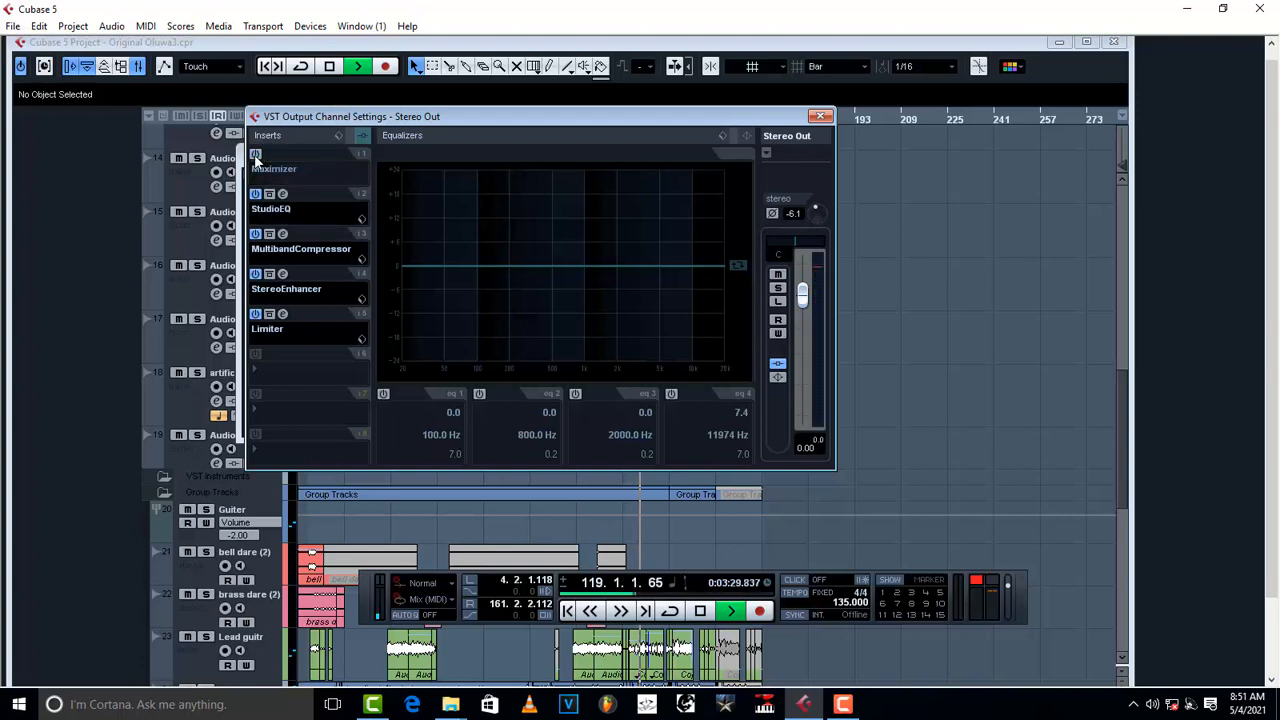
pyautogui.click(255, 156)
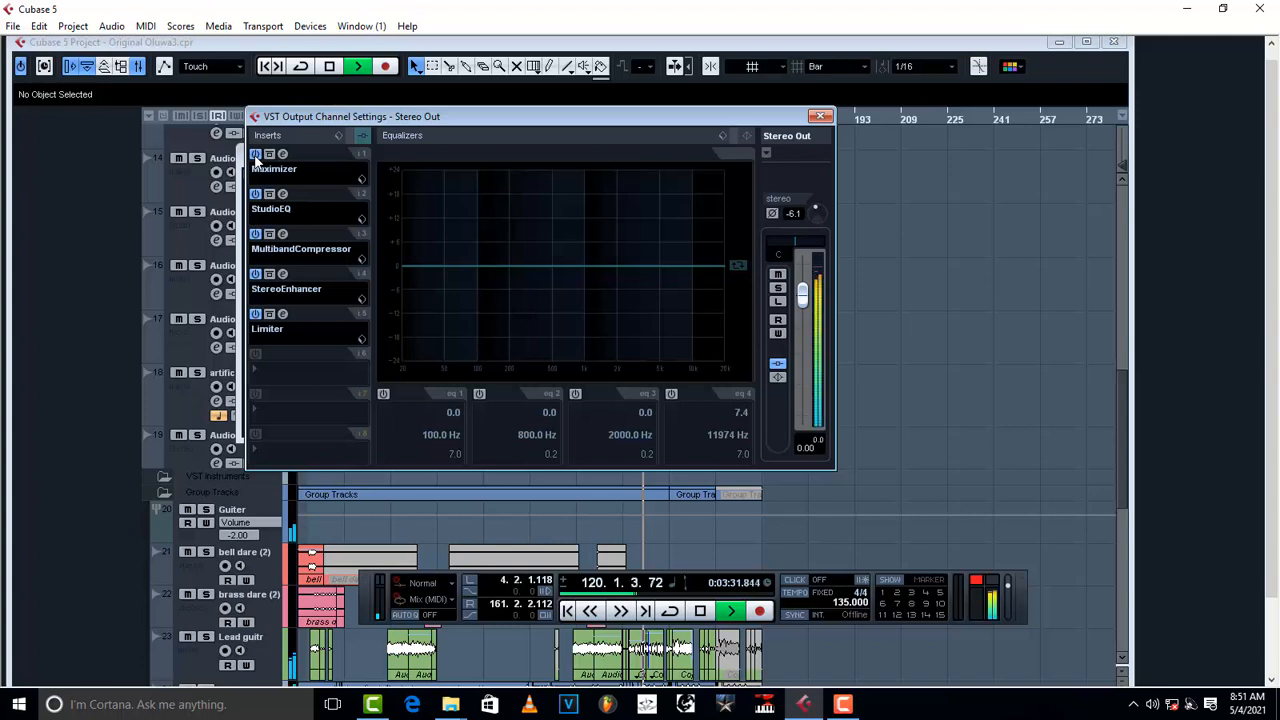
pyautogui.click(256, 235)
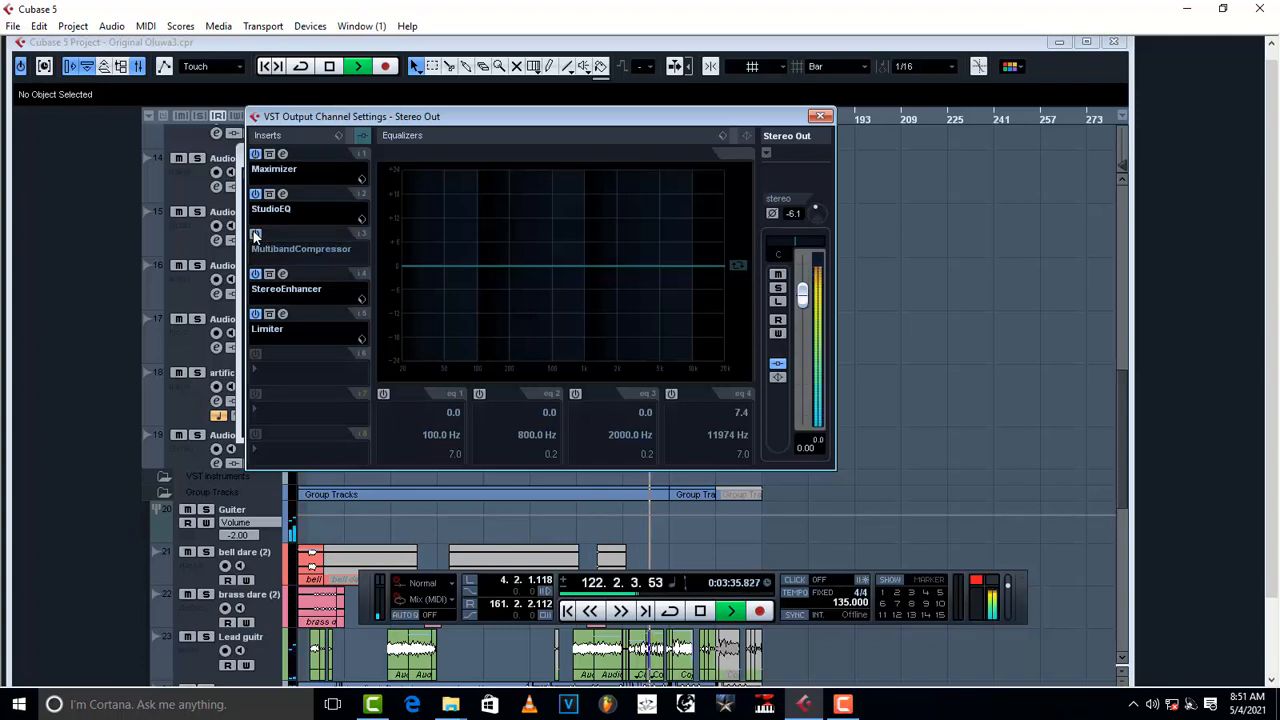
pyautogui.click(256, 235)
# - Open the MultibandCompressor, and switch the StereoEnhancer and Limiter off and on during playback to hear each one's effect
pyautogui.click(283, 234)
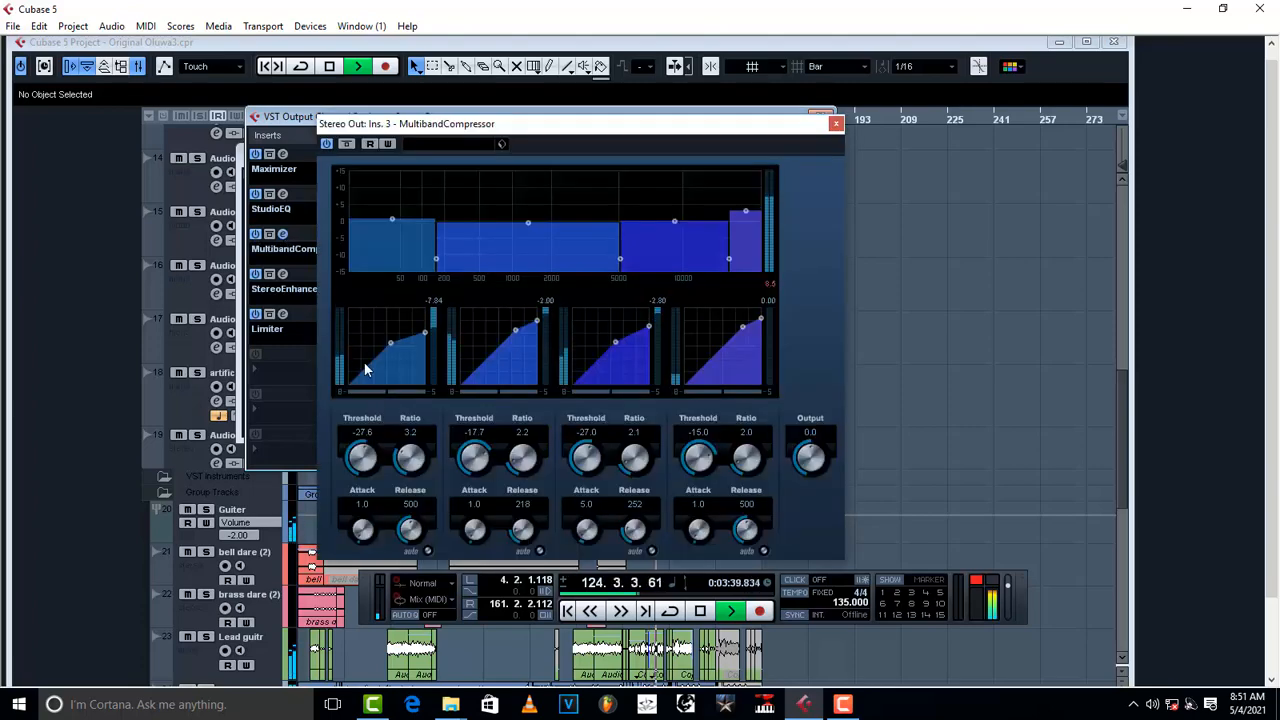
pyautogui.click(256, 274)
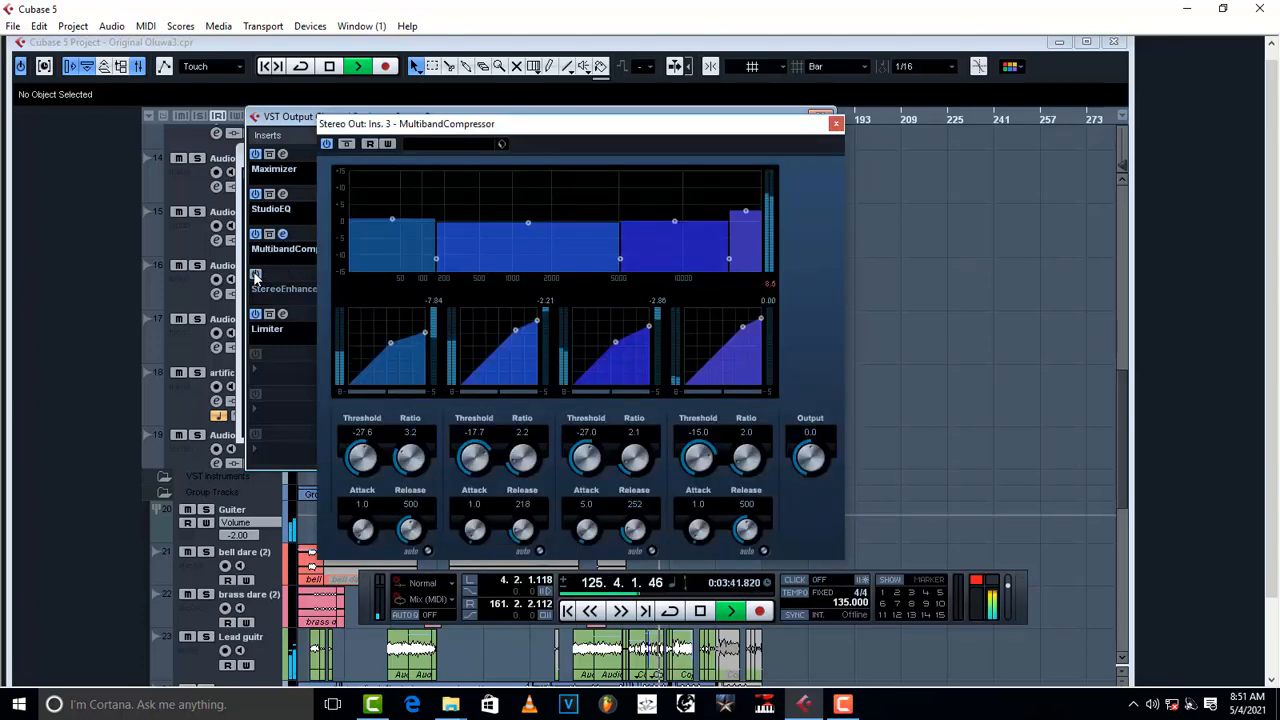
pyautogui.click(256, 274)
pyautogui.click(256, 315)
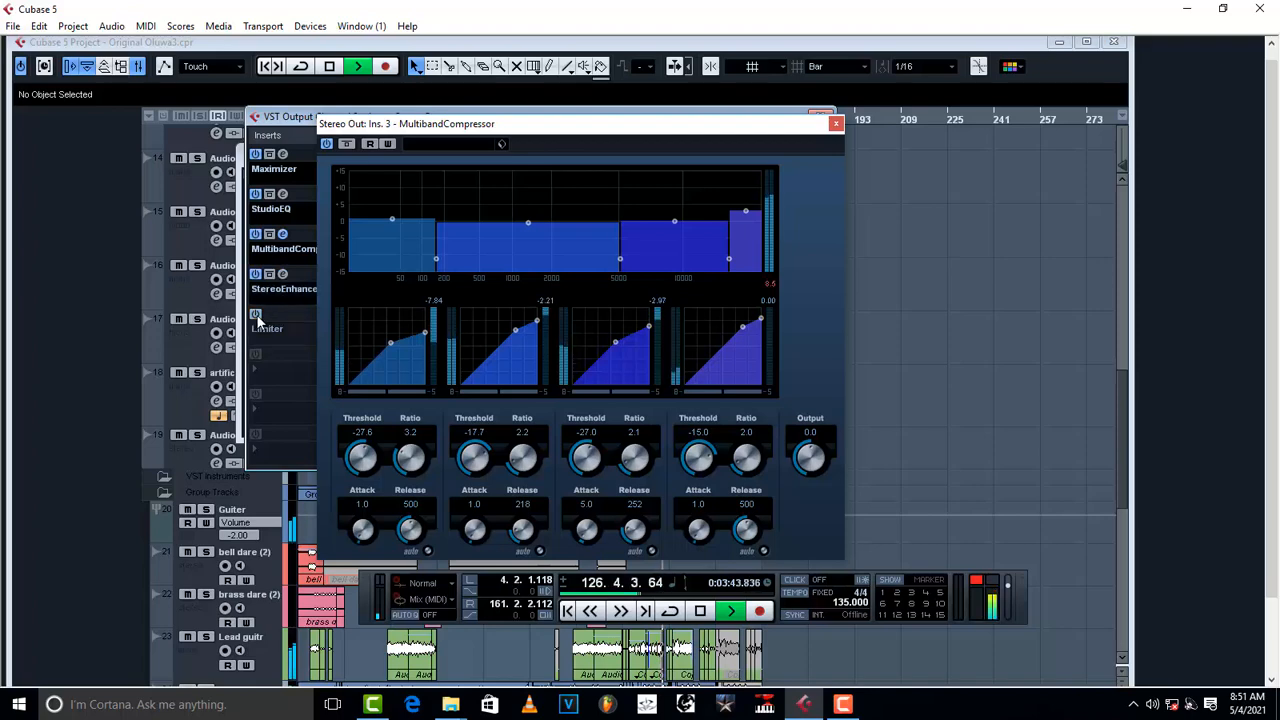
pyautogui.click(256, 315)
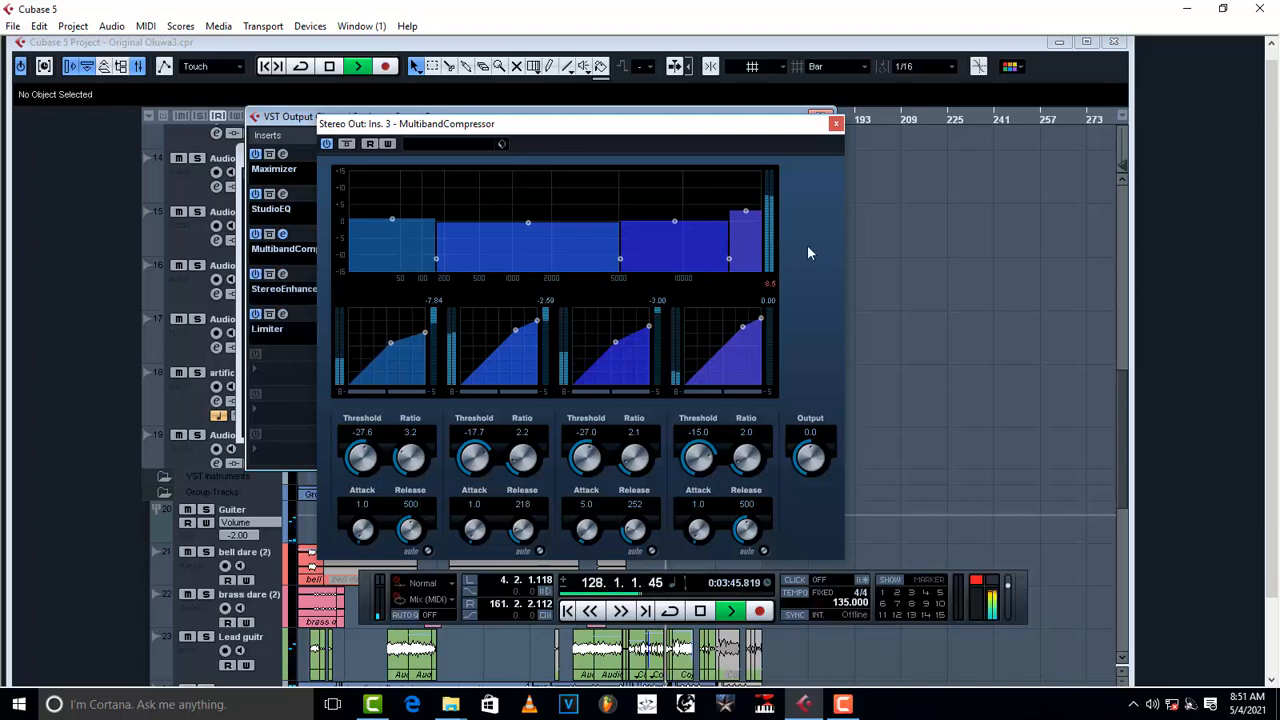
# - Lower the gain of the MultibandCompressor's two highest bands slightly and fine-tune the second band's gain while listening
pyautogui.moveTo(749, 211); pyautogui.dragTo(747, 217)
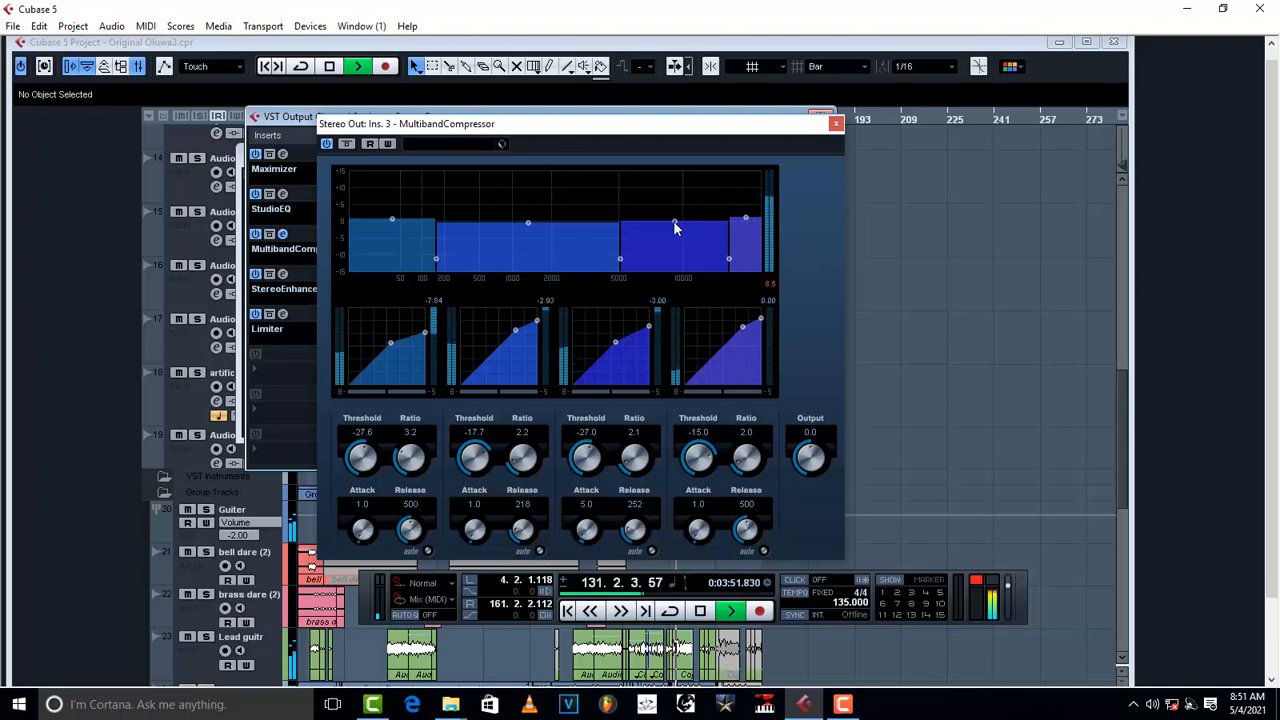
pyautogui.moveTo(675, 222)
pyautogui.mouseDown()
pyautogui.moveTo(677, 245)
pyautogui.moveTo(674, 232)
pyautogui.mouseUp()
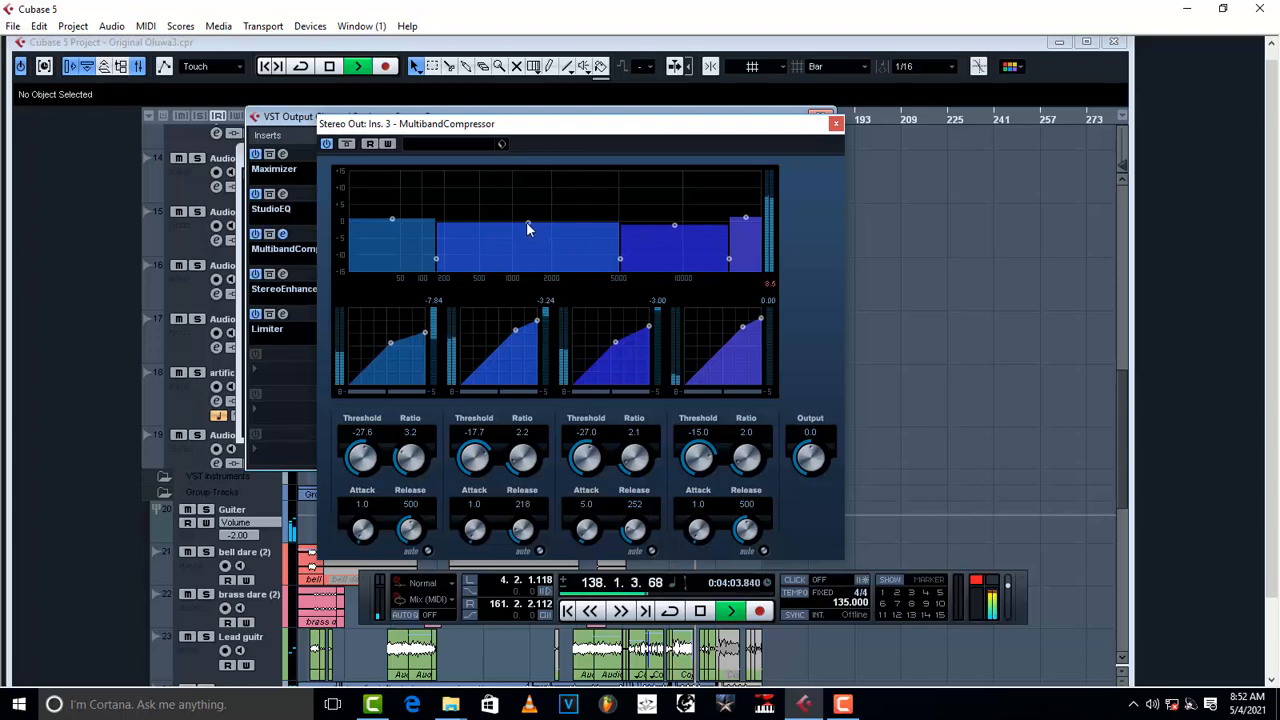
pyautogui.moveTo(527, 222)
pyautogui.mouseDown()
pyautogui.moveTo(526, 199)
pyautogui.moveTo(523, 223)
pyautogui.mouseUp()
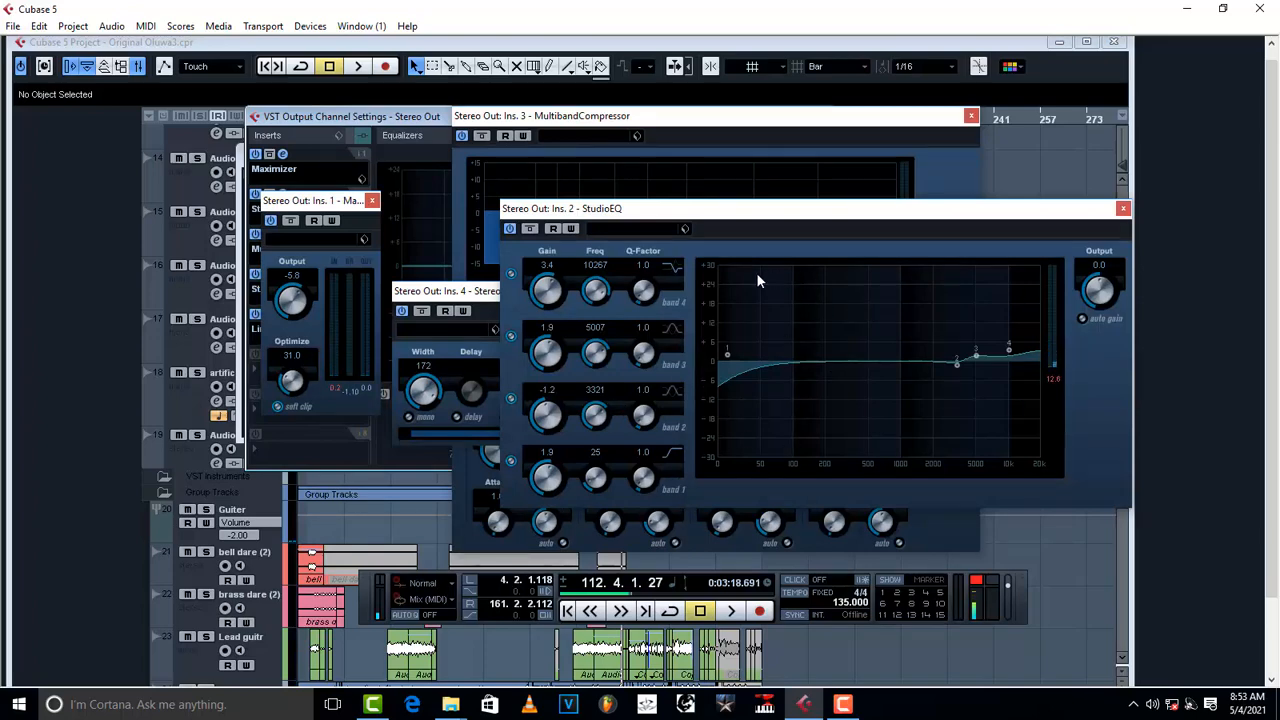
# - Spread the StudioEQ, Limiter, StereoEnhancer and Maximizer windows apart and bring the MultibandCompressor forward to examine each effect's settings
pyautogui.moveTo(773, 217); pyautogui.dragTo(1015, 197)
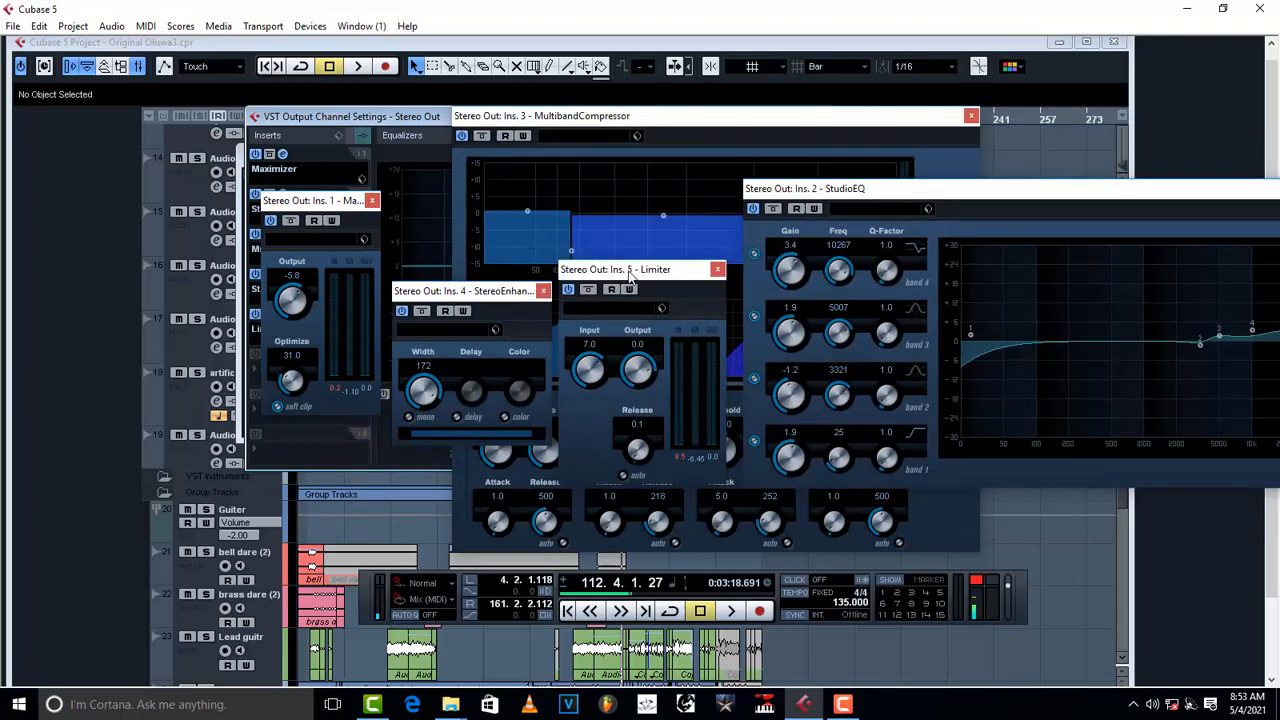
pyautogui.moveTo(630, 275); pyautogui.dragTo(742, 262)
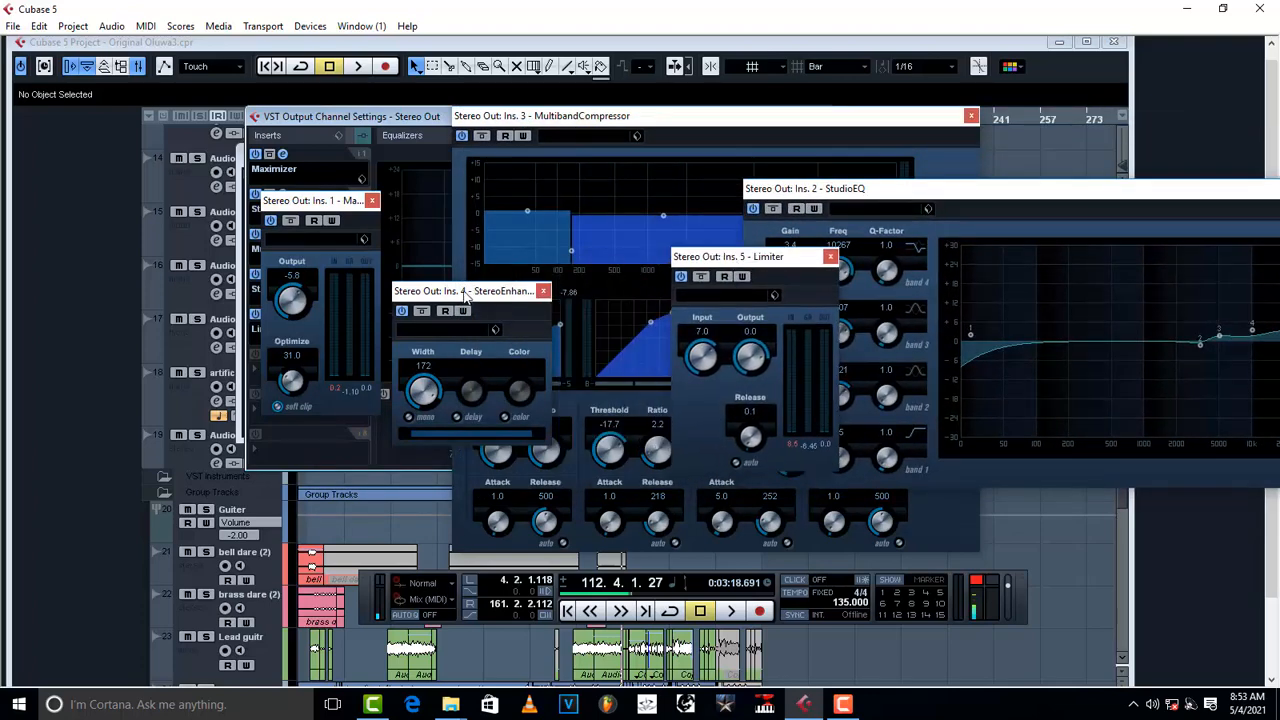
pyautogui.moveTo(465, 295); pyautogui.dragTo(740, 305)
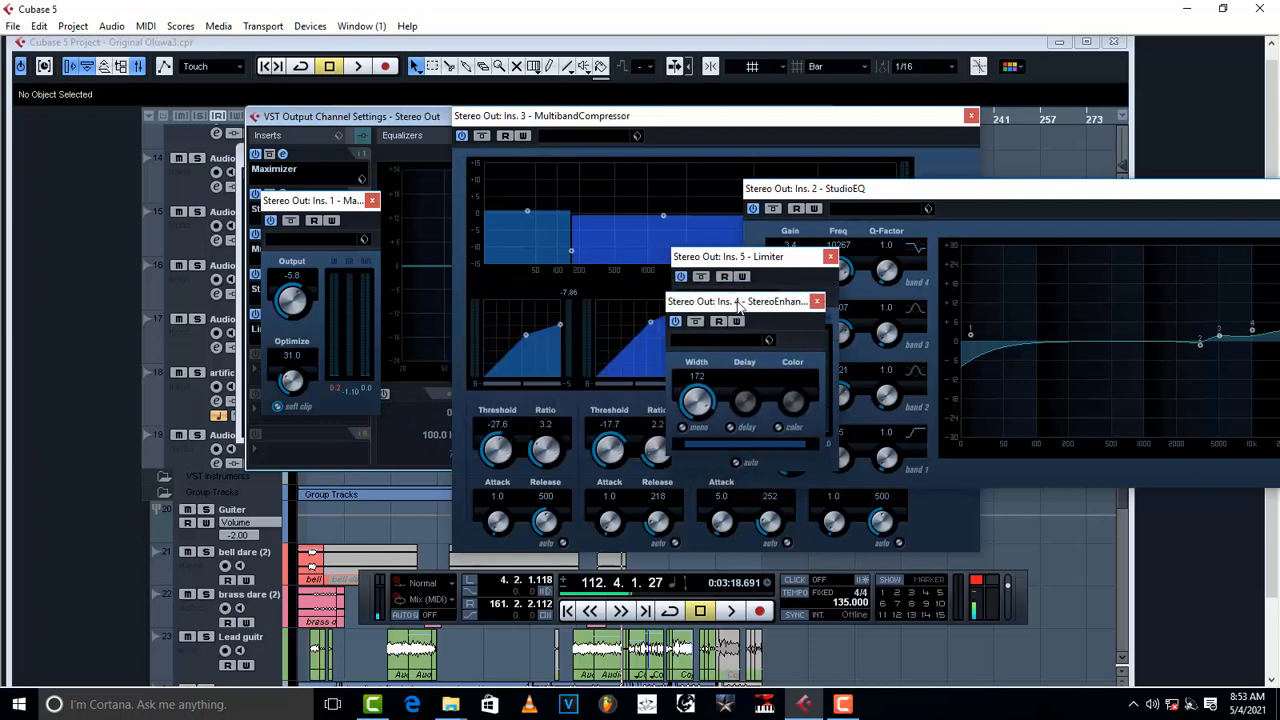
pyautogui.moveTo(663, 127)
pyautogui.mouseDown()
pyautogui.moveTo(330, 128)
pyautogui.moveTo(676, 149)
pyautogui.mouseUp()
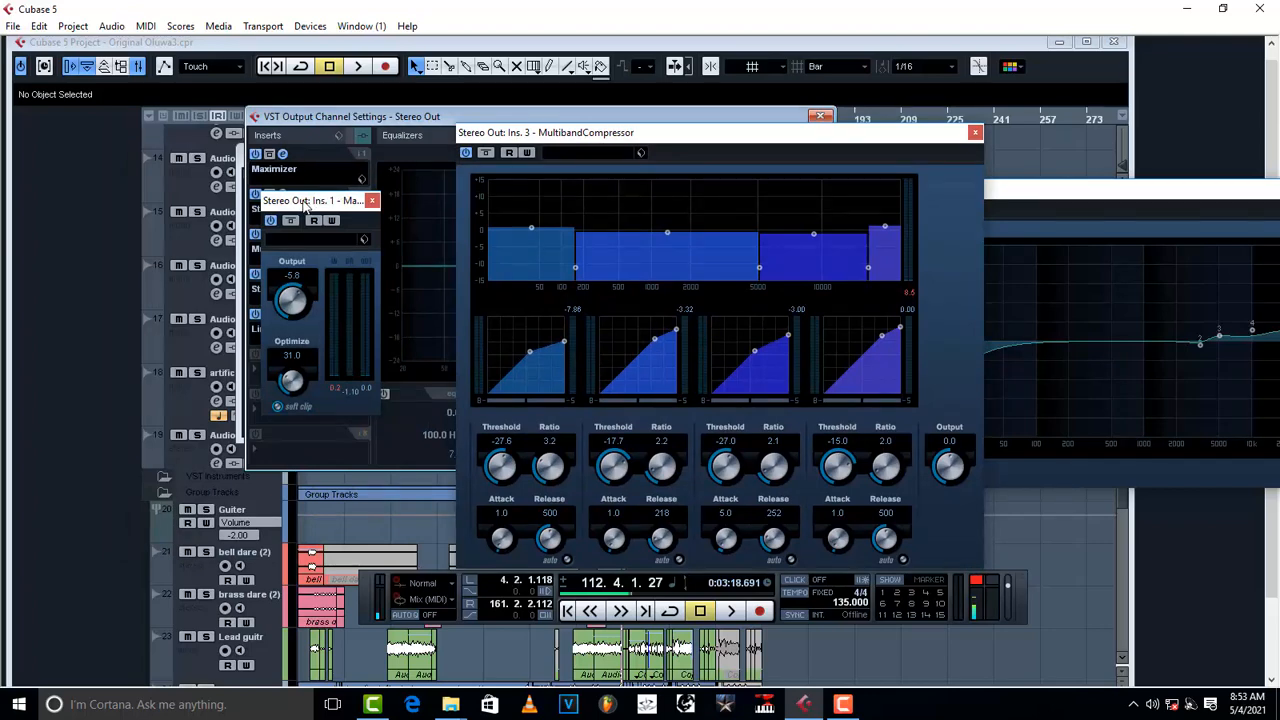
pyautogui.moveTo(306, 206); pyautogui.dragTo(412, 206)
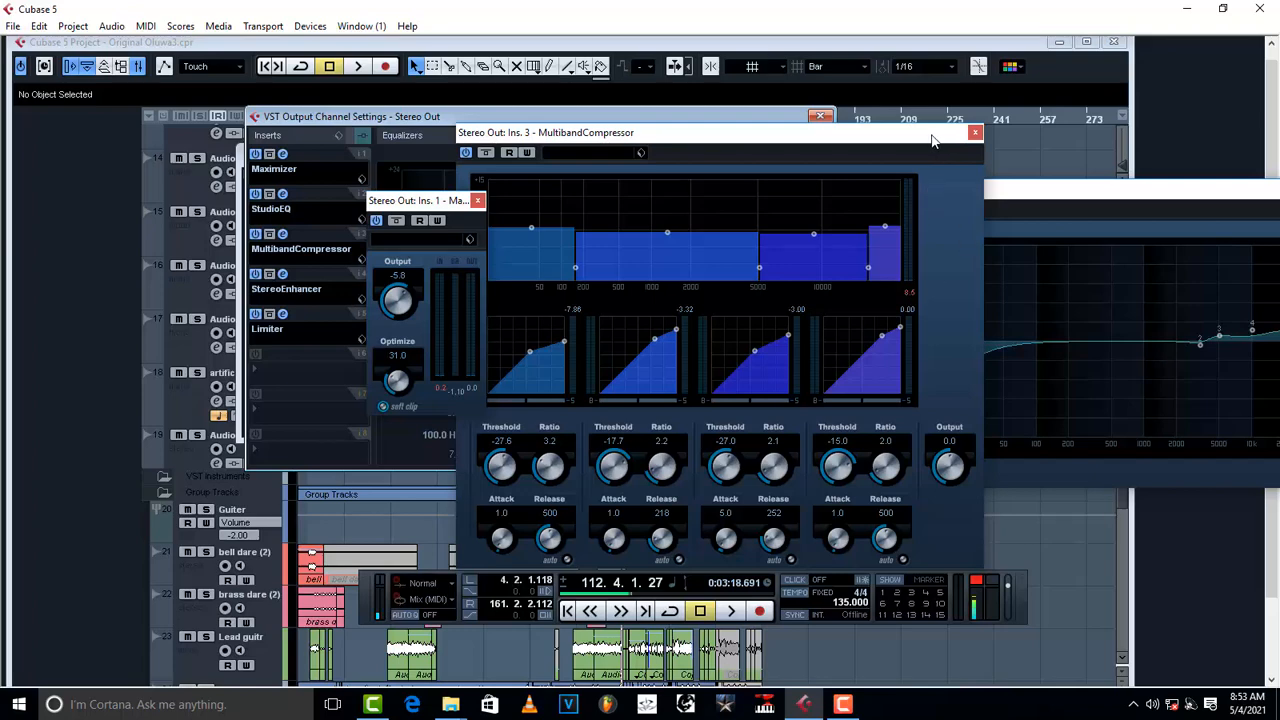
# - Rearrange the MultibandCompressor, StereoEnhancer, Limiter and StudioEQ windows to view their settings together, and start playback of the song
pyautogui.moveTo(931, 140); pyautogui.dragTo(574, 158)
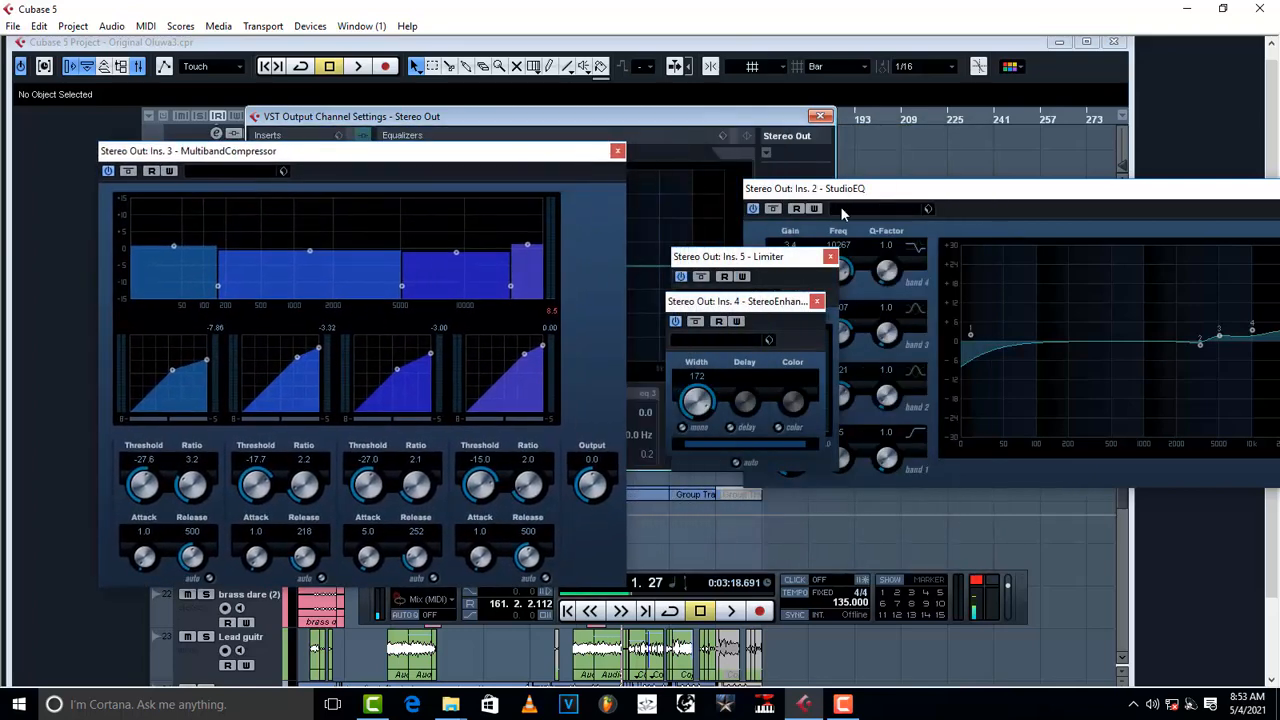
pyautogui.moveTo(790, 305); pyautogui.dragTo(673, 297)
pyautogui.moveTo(772, 257); pyautogui.dragTo(486, 231)
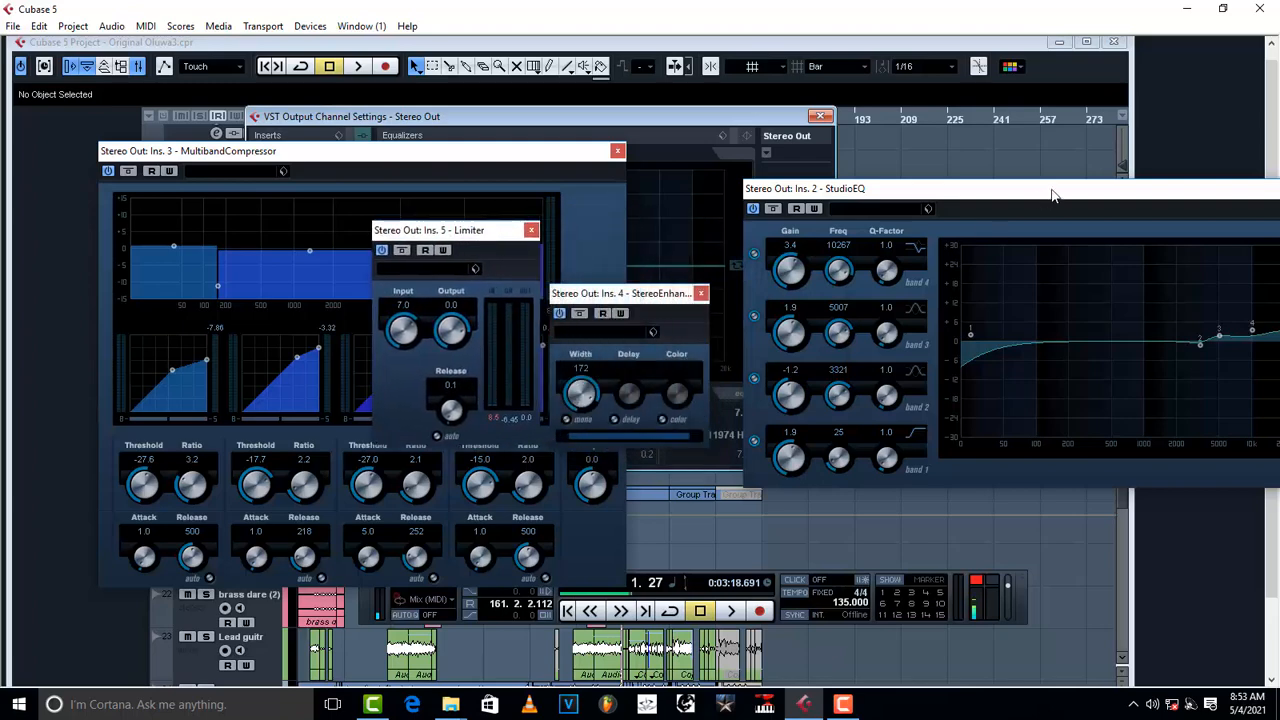
pyautogui.moveTo(1052, 195); pyautogui.dragTo(963, 175)
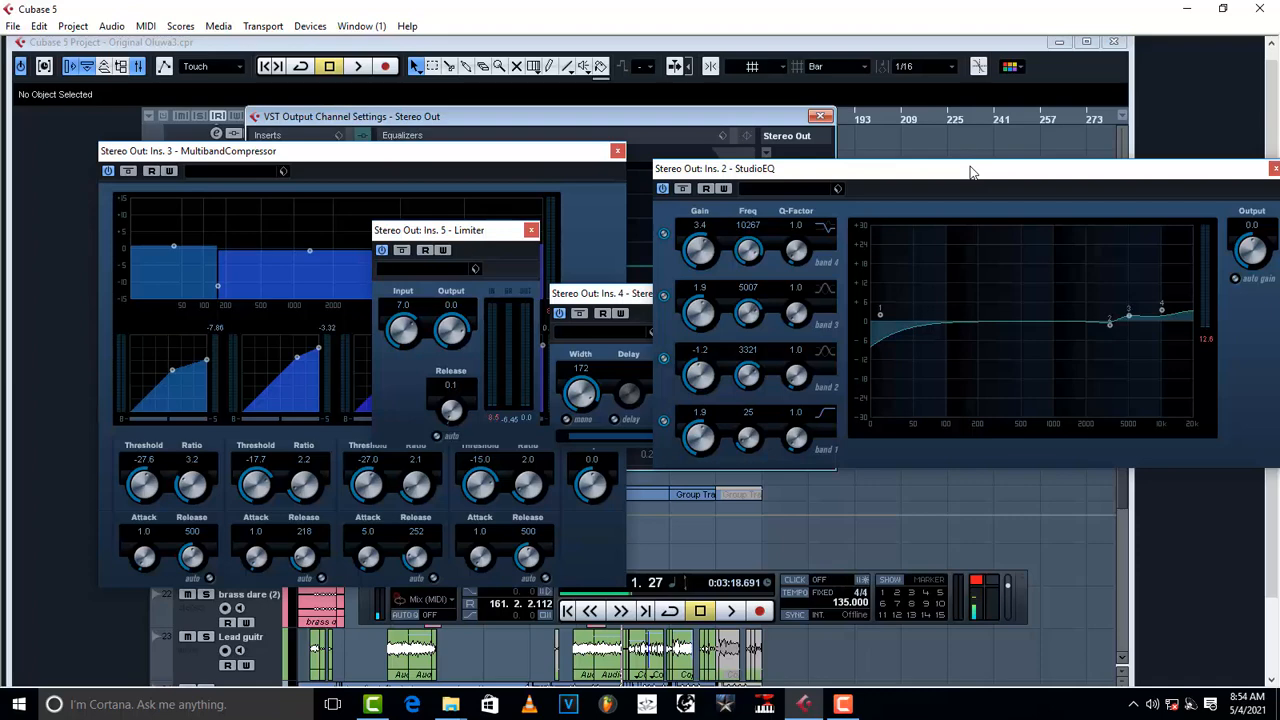
pyautogui.press('space')
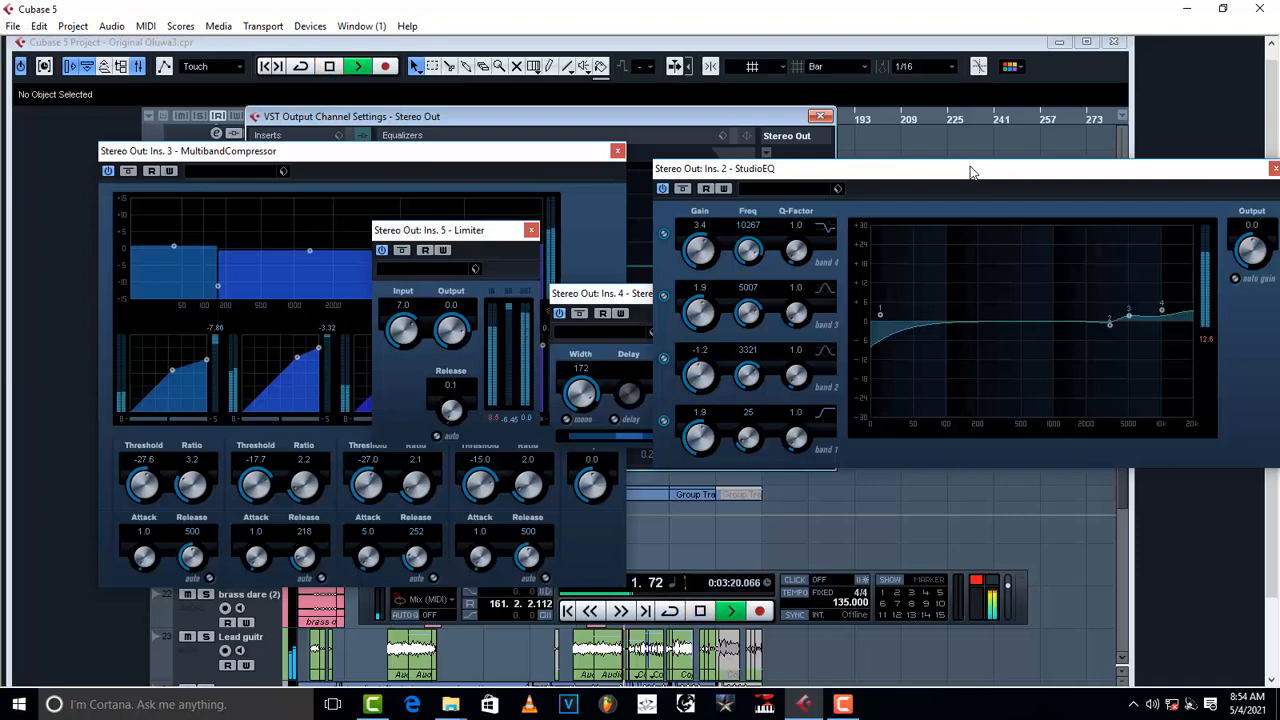